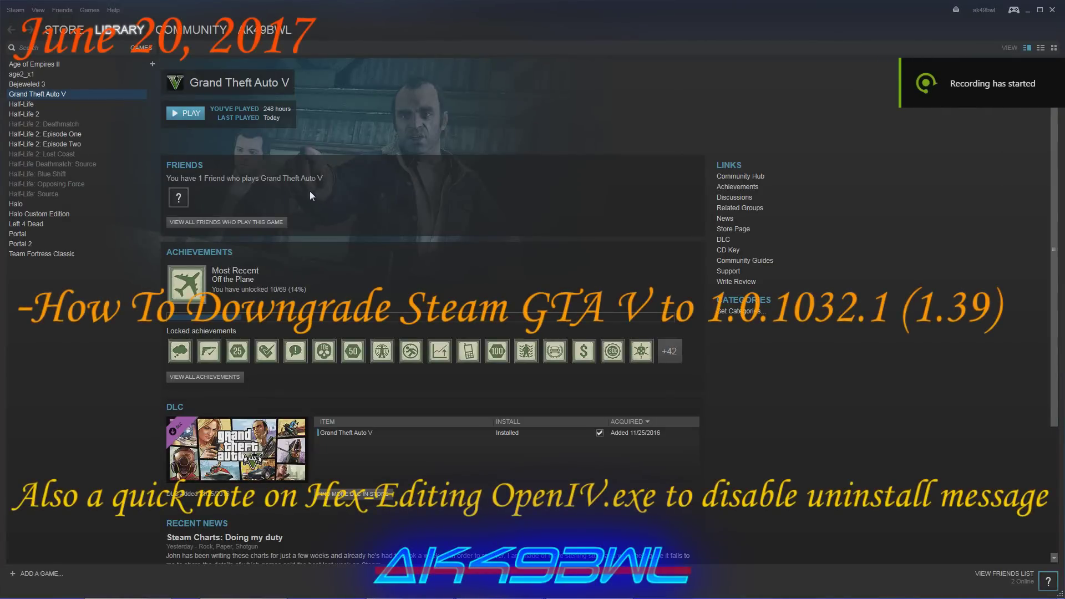
- Launch Grand Theft Auto V from the Steam library with the default launch option
left_click(187, 114)
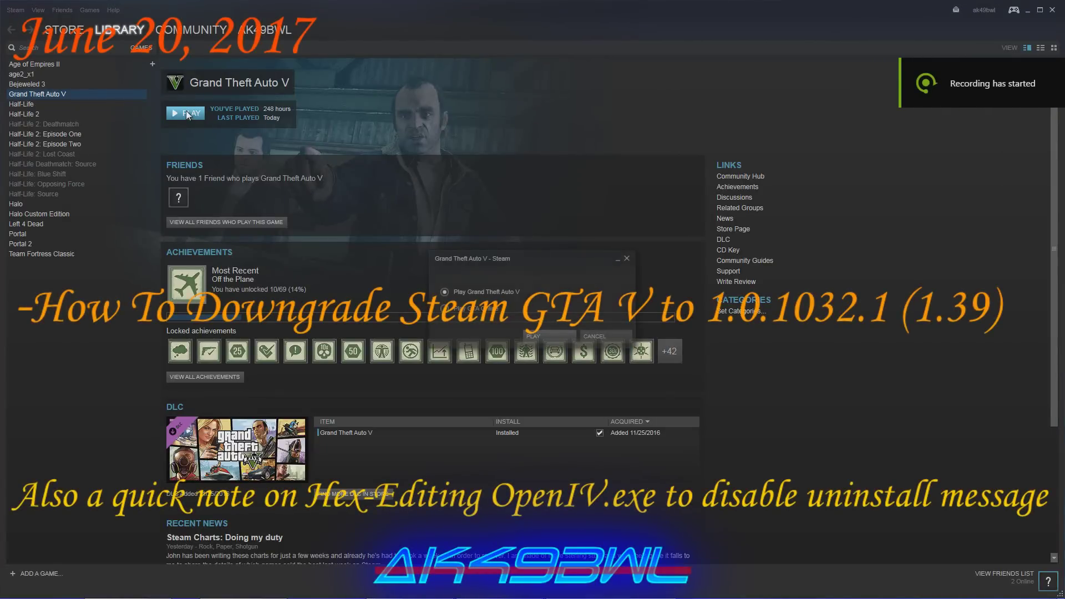
left_click(558, 342)
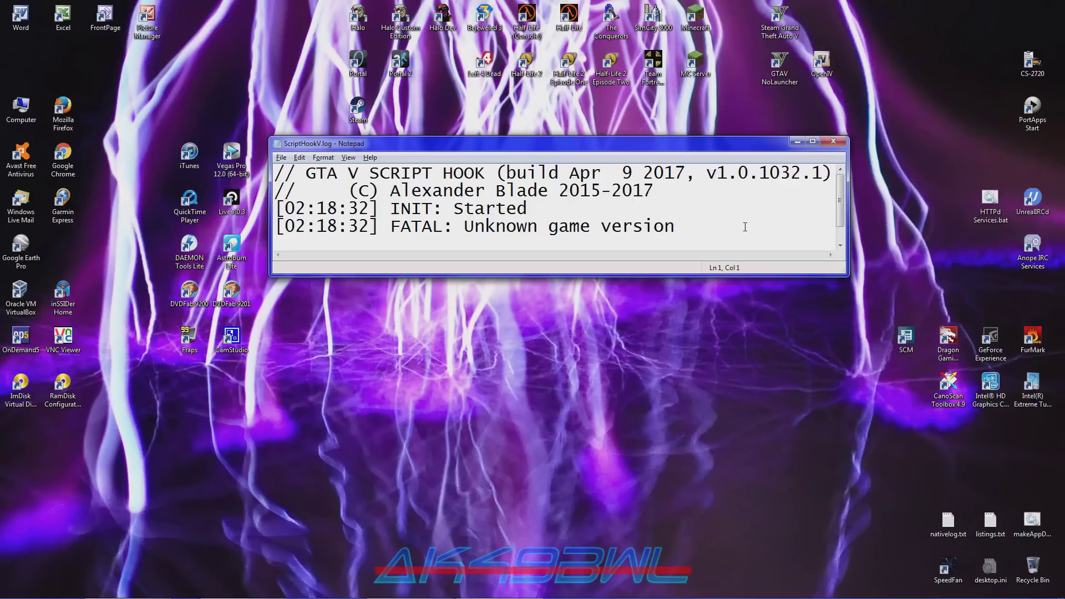
- Highlight the 'FATAL: Unknown game version' entry and the required version 1.0.1032.1 in ScriptHookV.log
left_click_drag(745, 227, 393, 227)
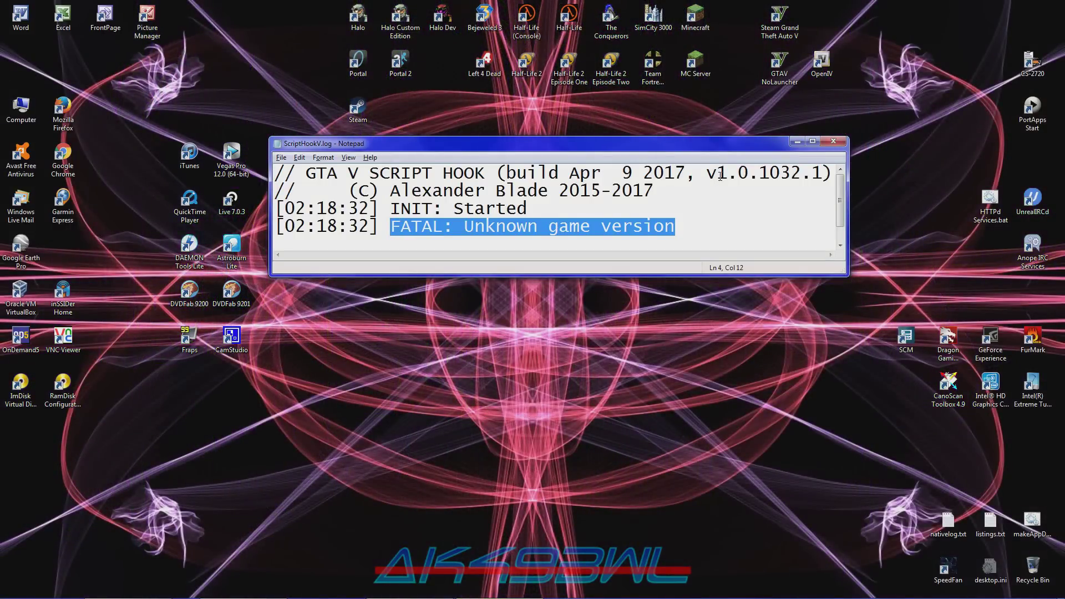
left_click_drag(720, 175, 825, 174)
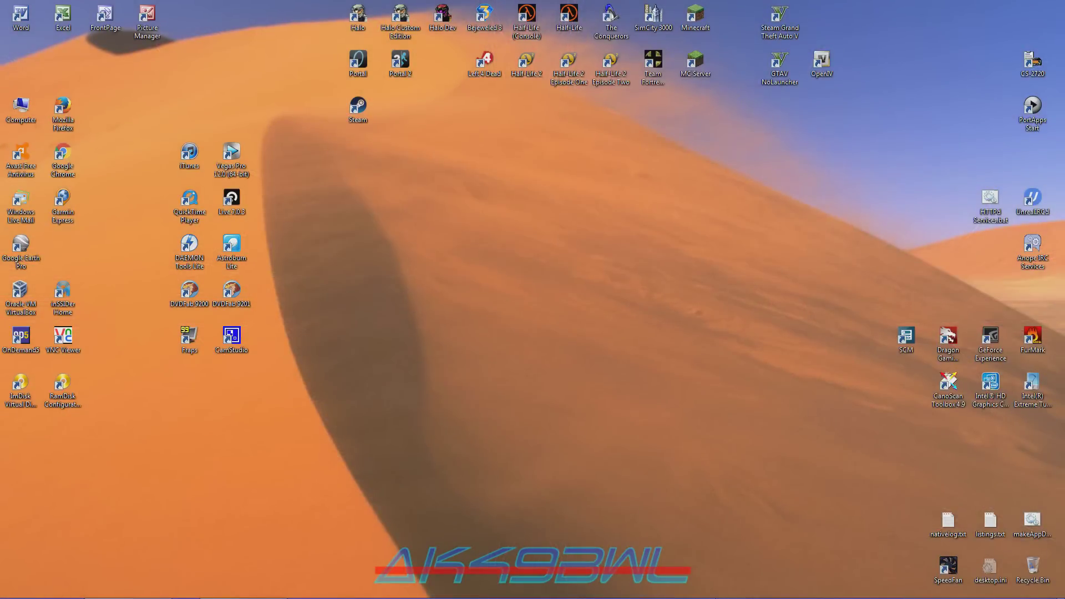
- Bring up the Steam library filtered to games
mouse_move(730, 598)
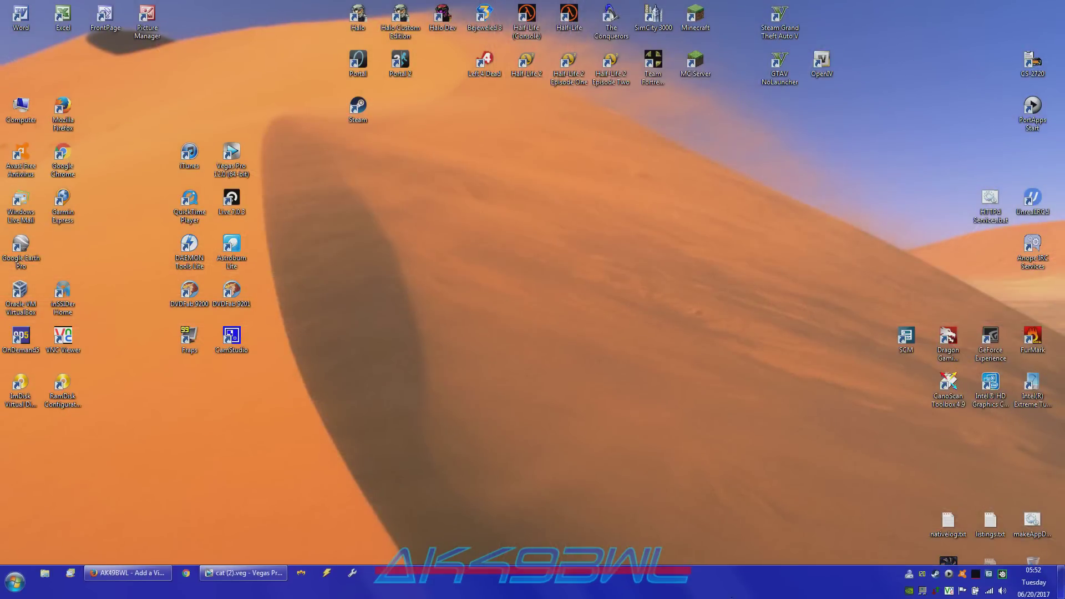
left_click(935, 579)
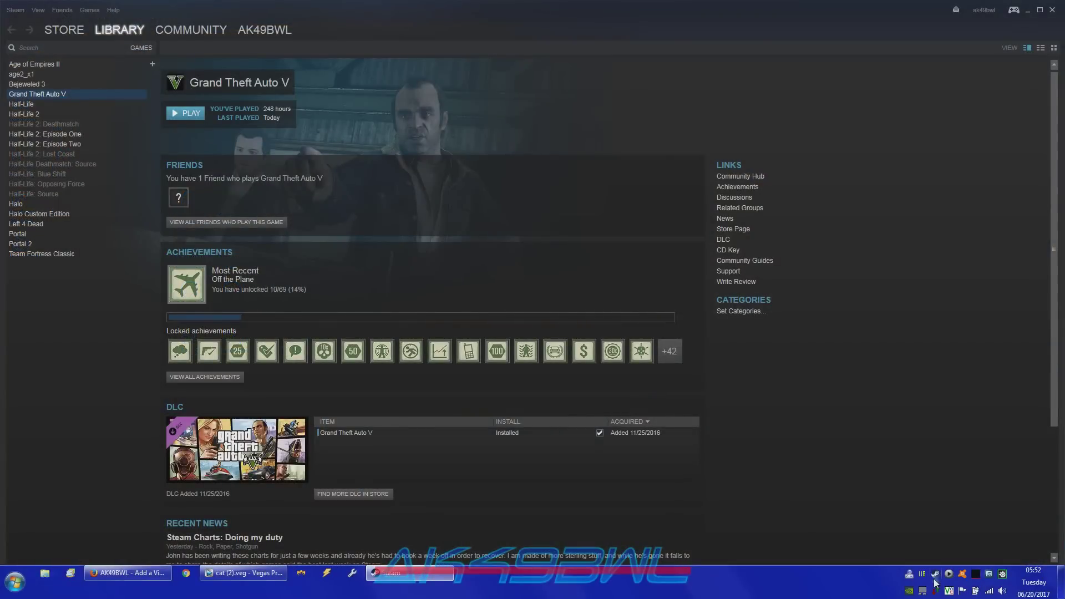
right_click(56, 98)
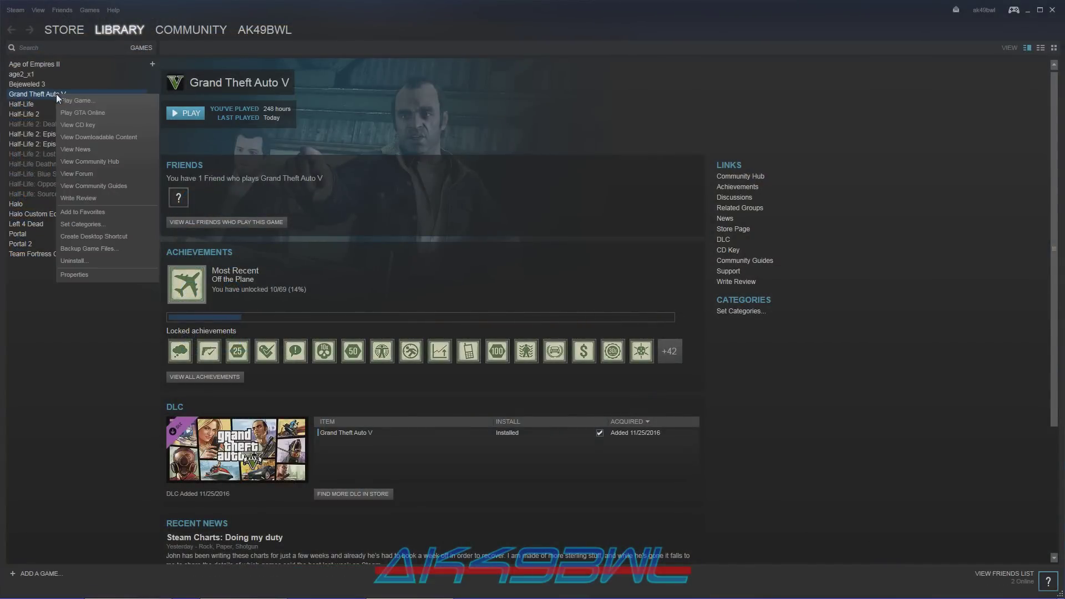
left_click(129, 31)
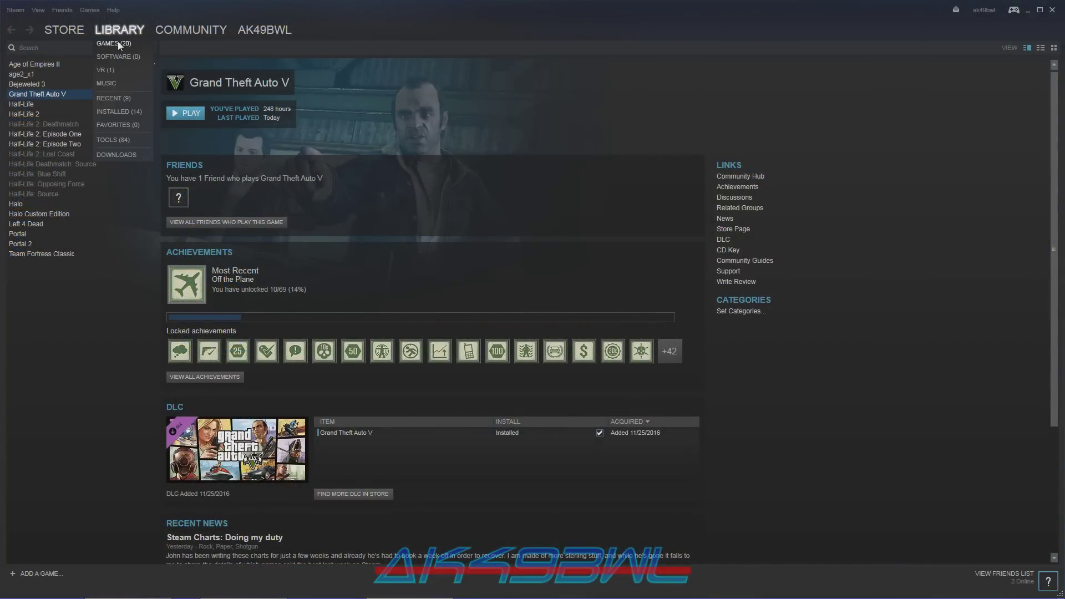
left_click(118, 43)
- Set Grand Theft Auto V's automatic updates to 'Only update this game when I launch it'
right_click(61, 94)
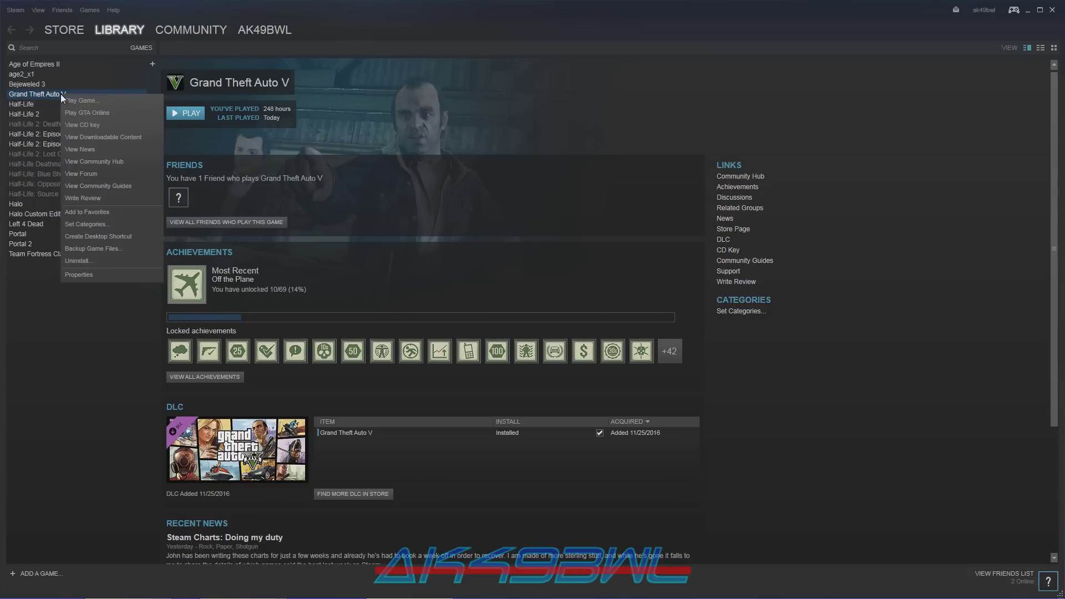
left_click(98, 276)
left_click(457, 157)
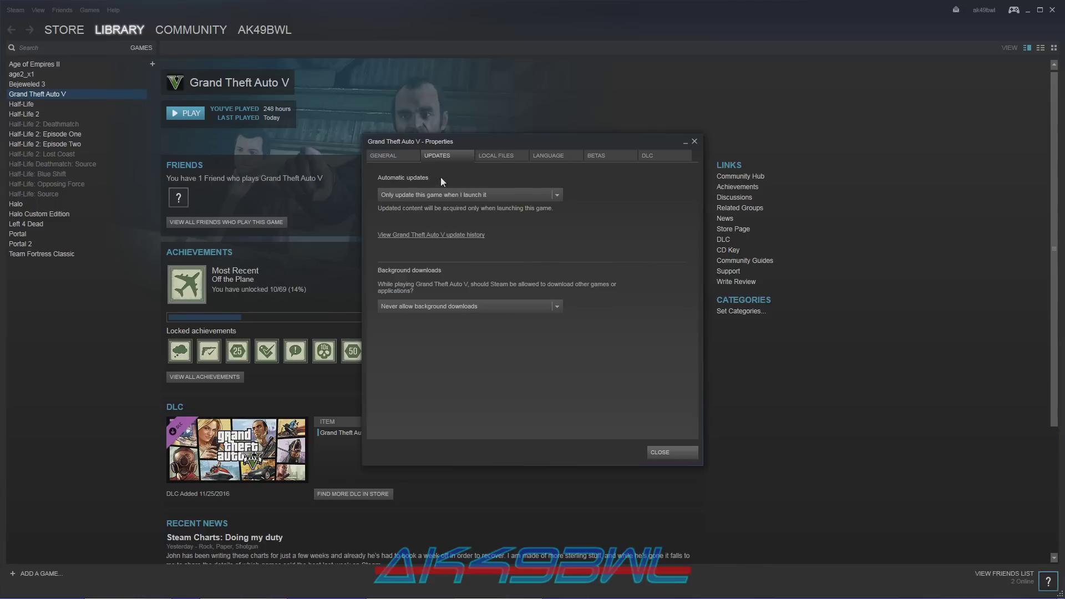
left_click(557, 195)
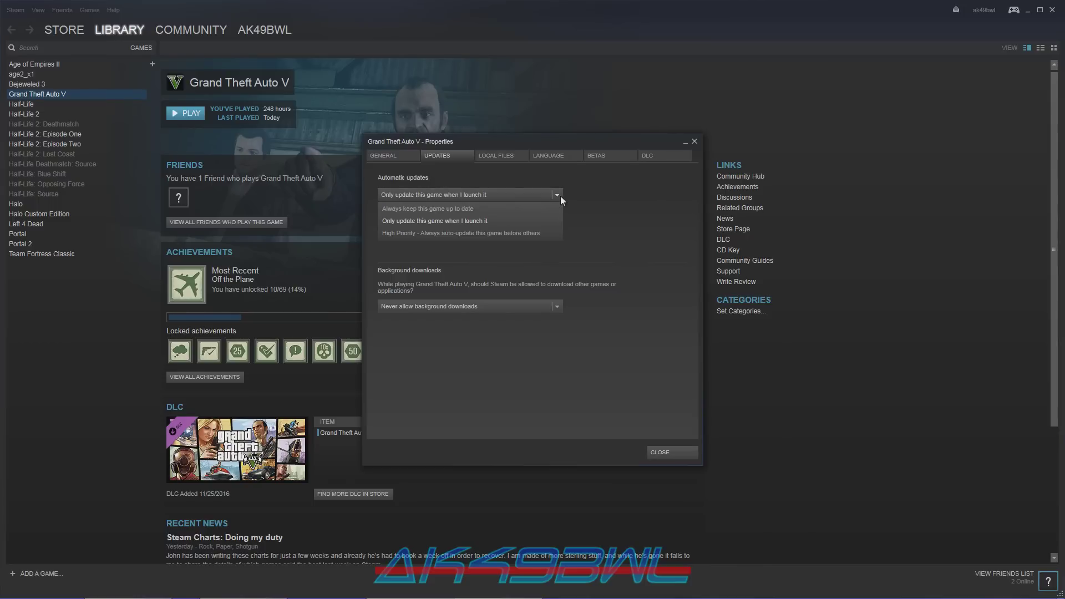
left_click(514, 222)
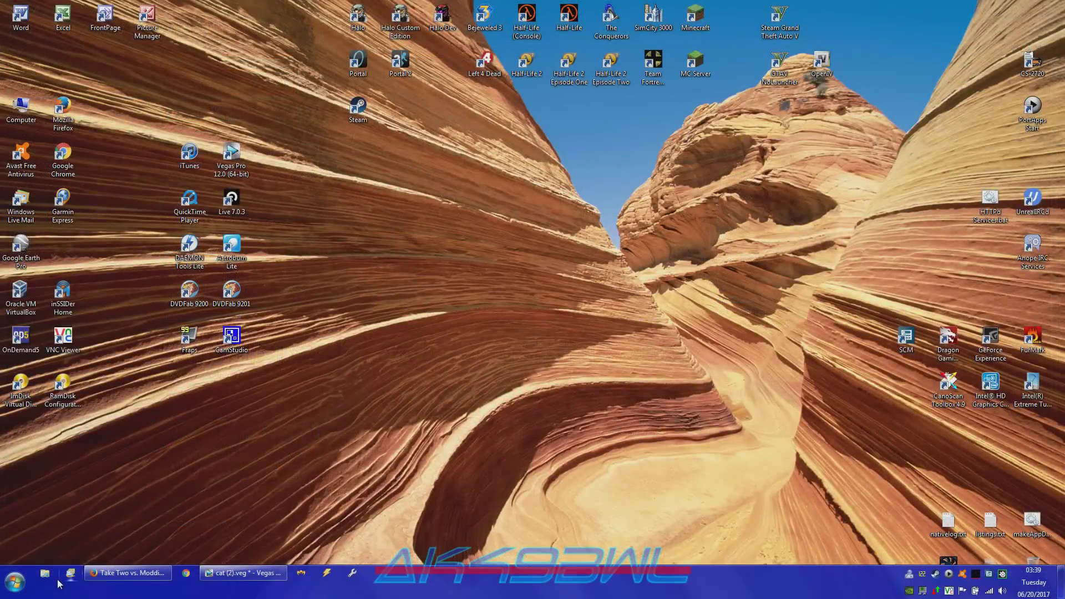
- Browse to D:\Program Files Ext\SteamGames\steamapps\common\Grand Theft Auto V and select GTA5.exe and GTAVLauncher.exe
left_click(45, 574)
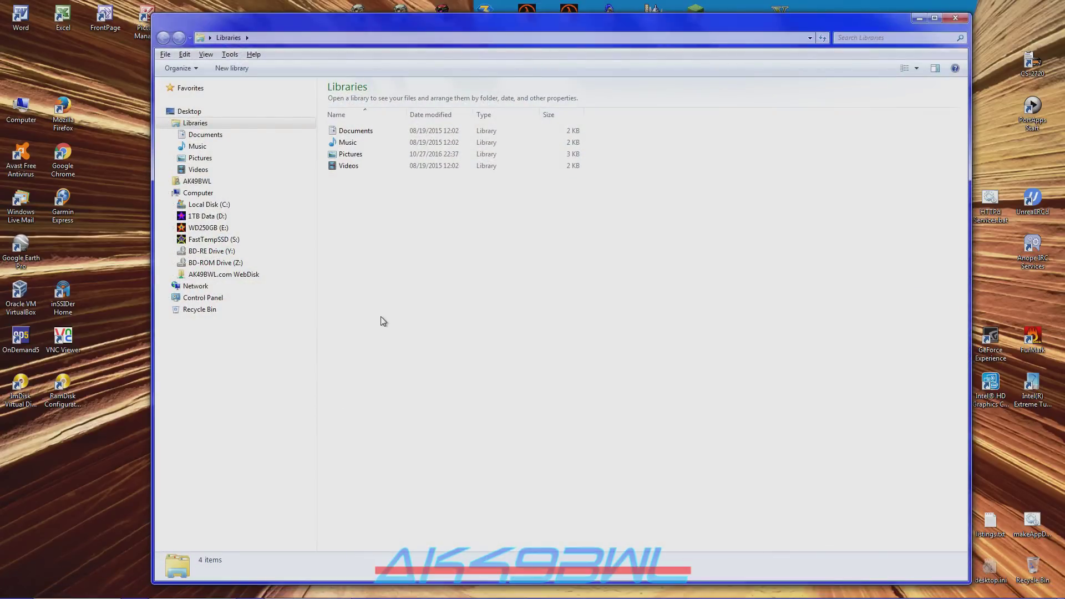
left_click(173, 204)
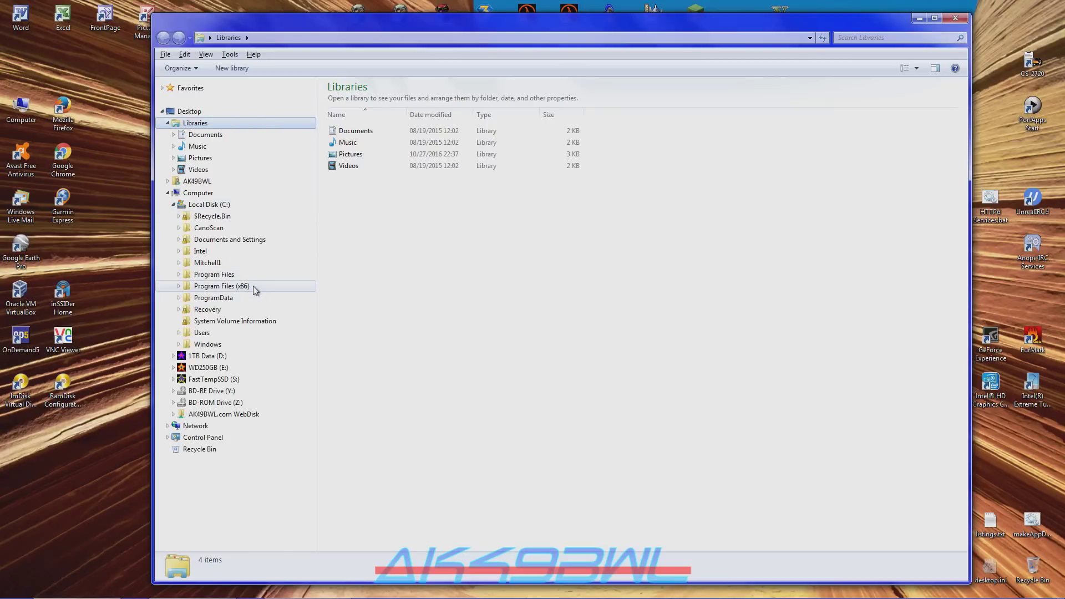
left_click(173, 204)
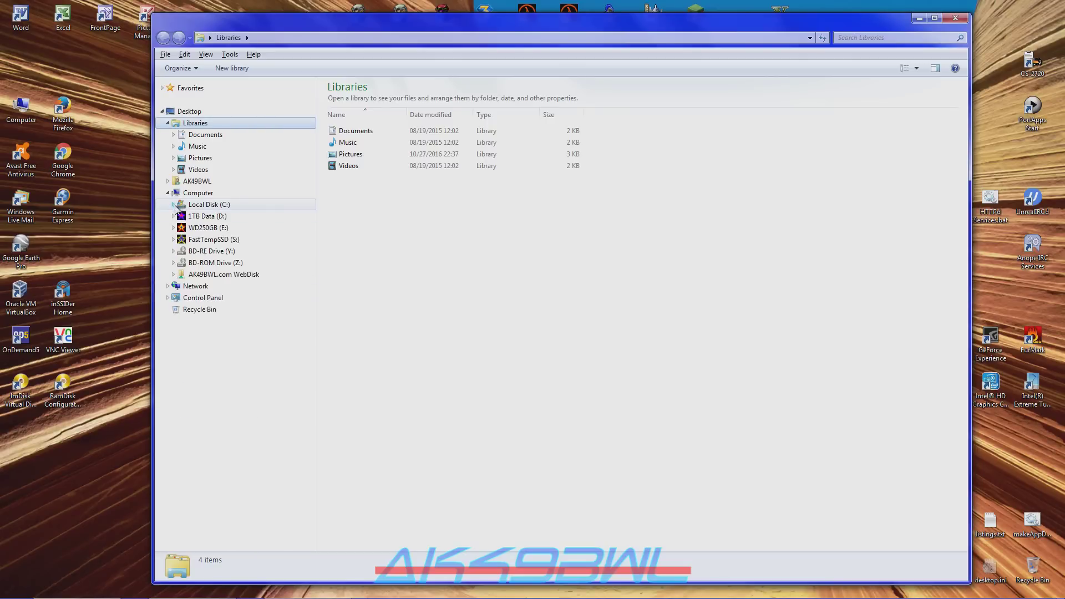
left_click(173, 216)
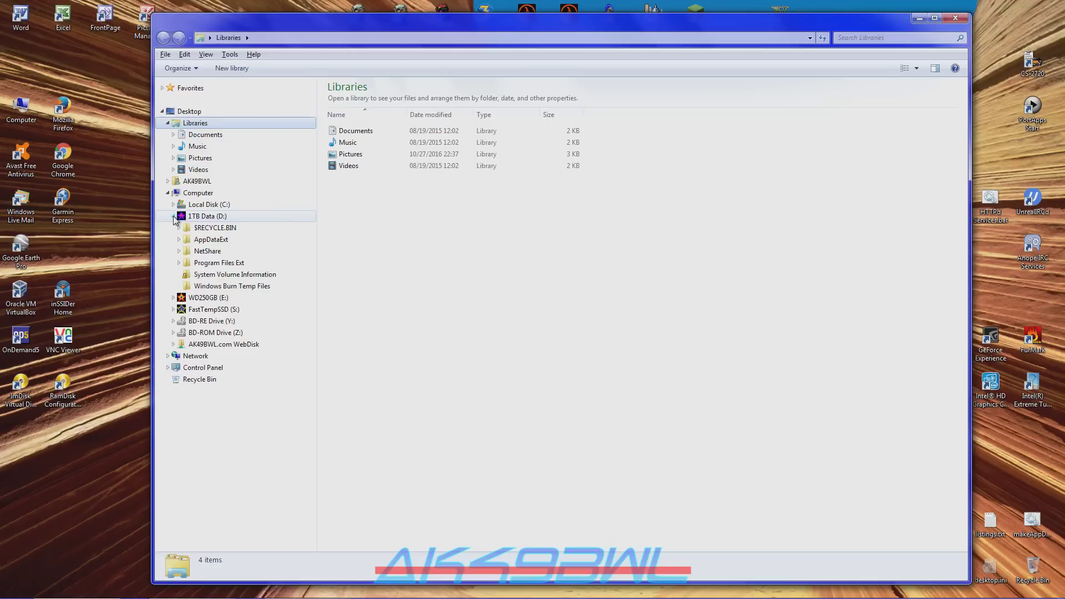
left_click(178, 263)
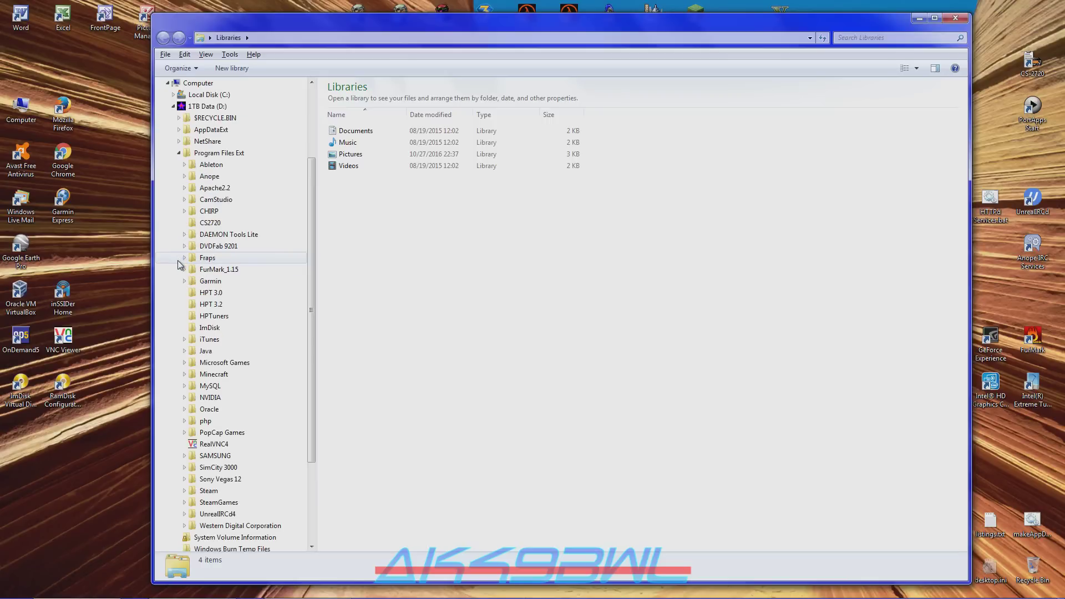
left_click(184, 502)
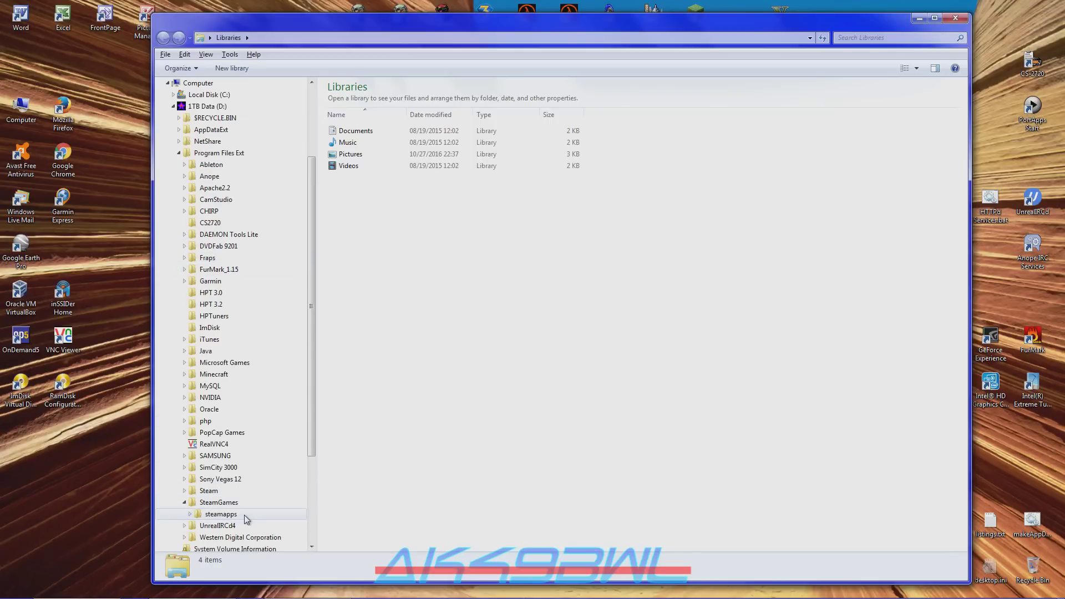
left_click(191, 517)
left_click(196, 502)
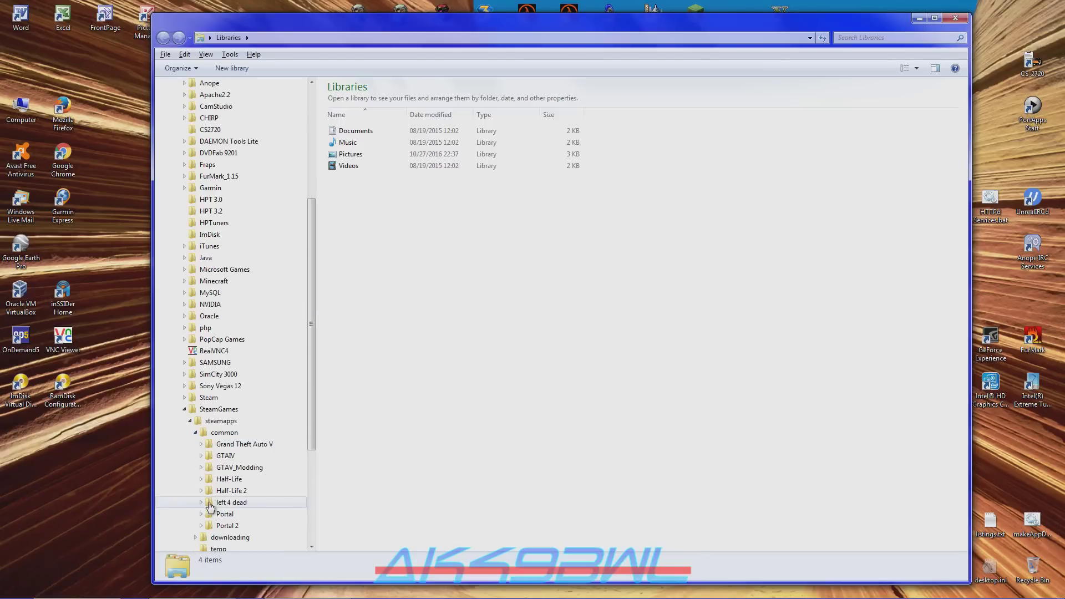
left_click(219, 446)
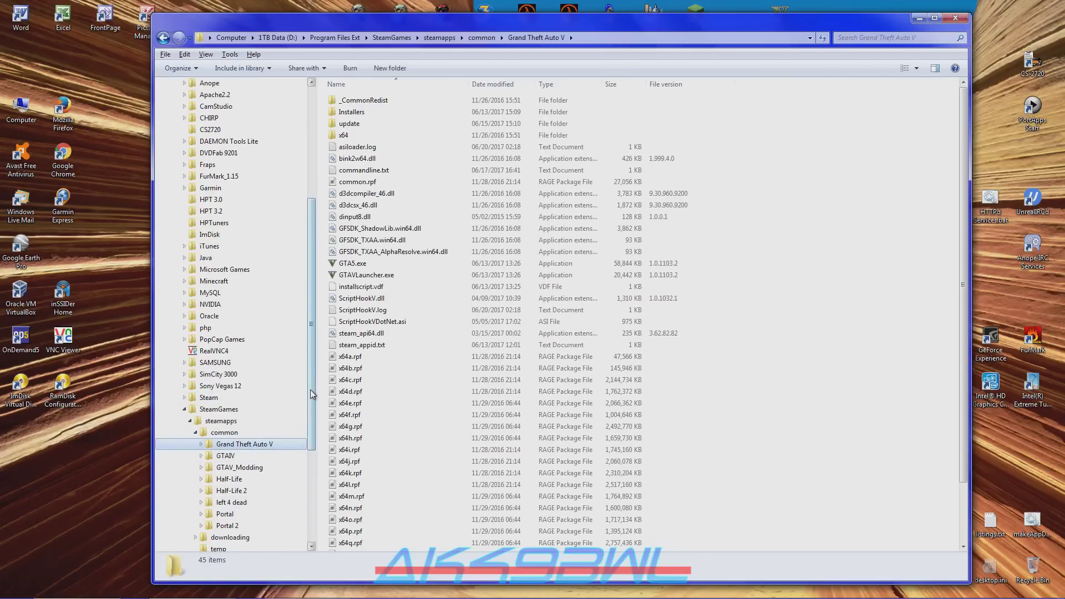
left_click_drag(313, 394, 313, 485)
left_click(366, 264)
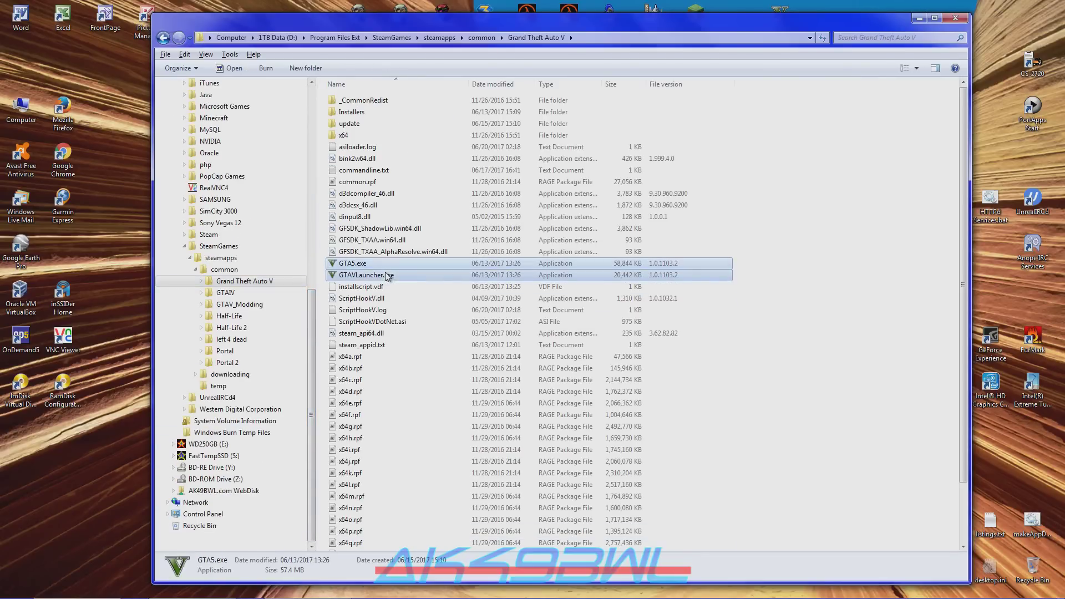
left_click(387, 275, "ctrl")
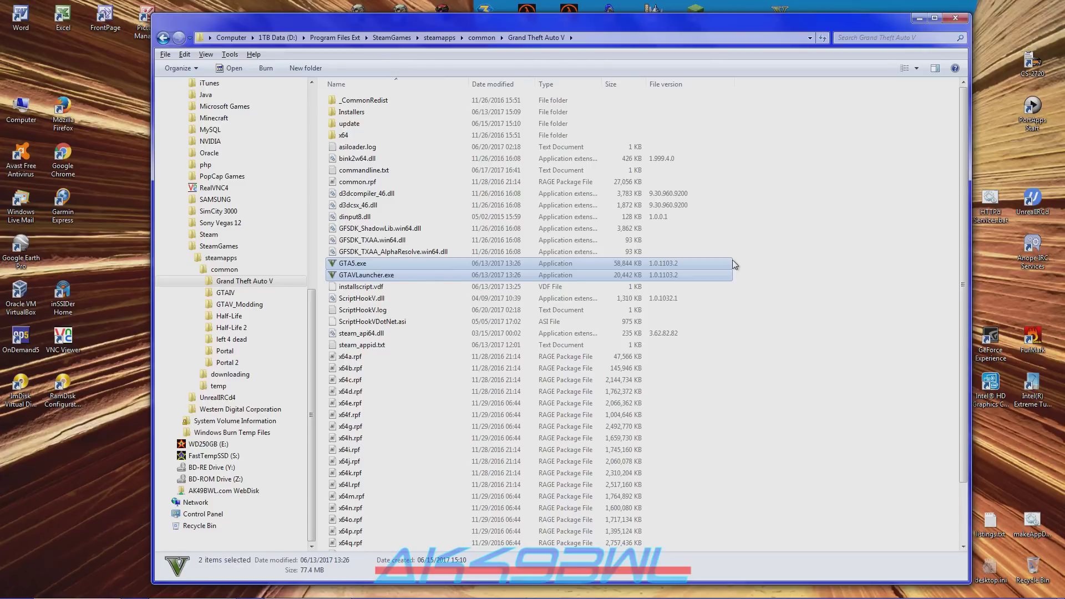
- Open the GTAV_Modding\GamePatches\1.0.1032.1_R patch folder
left_click(201, 304)
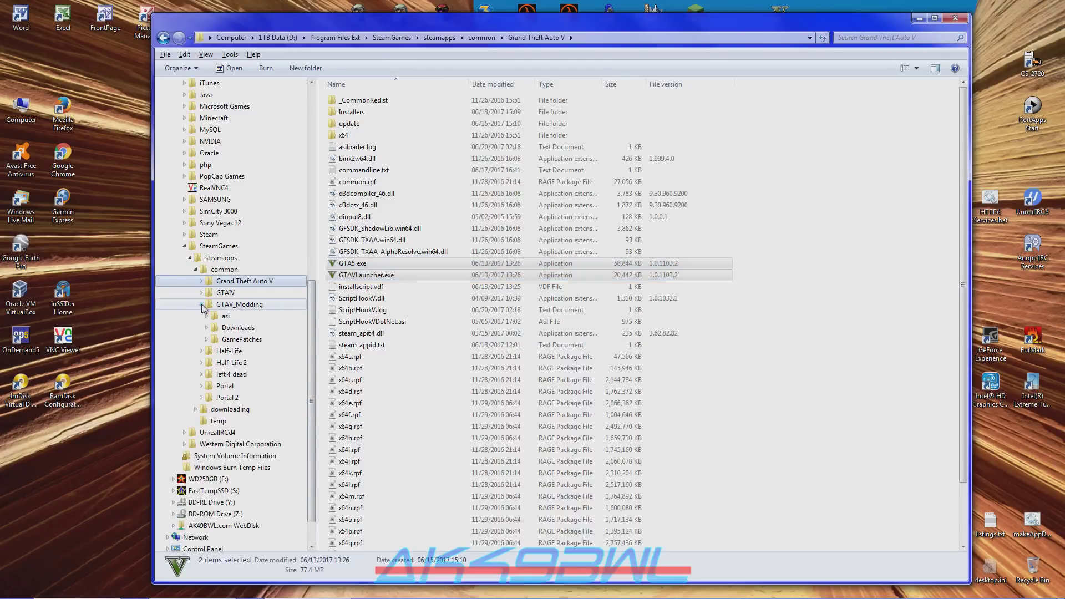
left_click(208, 340)
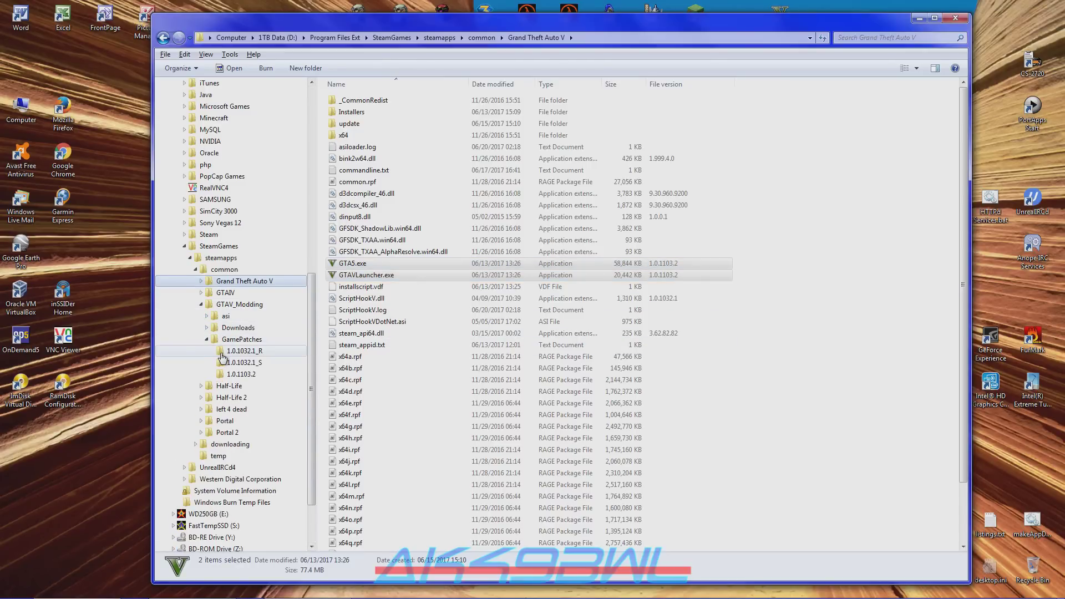
left_click(239, 351)
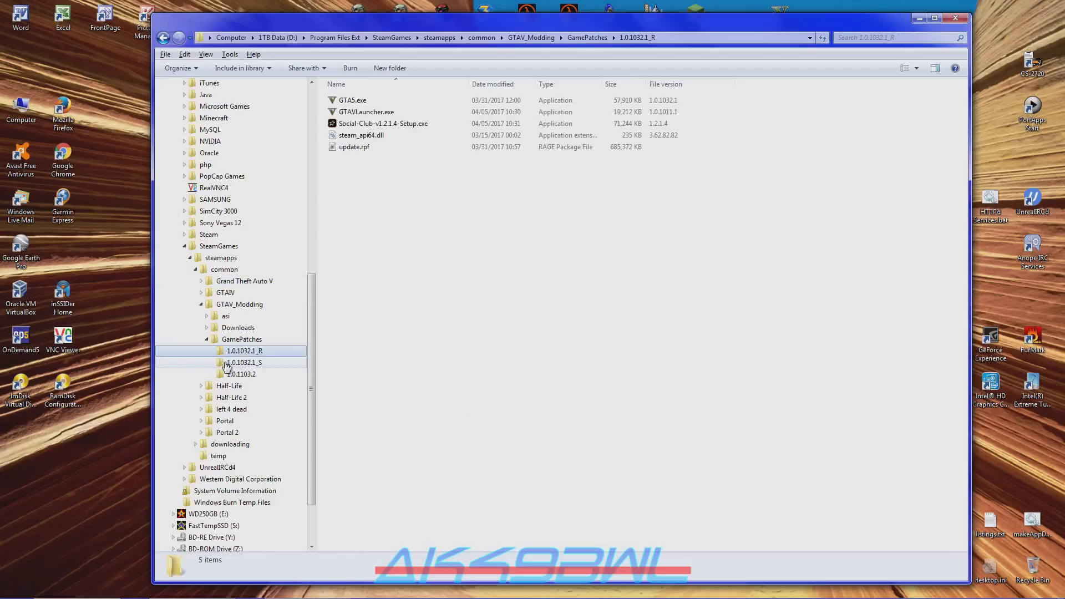
- Switch between the 1.0.1032.1_S and 1.0.1032.1_R patch folders to compare them, ending on 1.0.1032.1_S
left_click(227, 364)
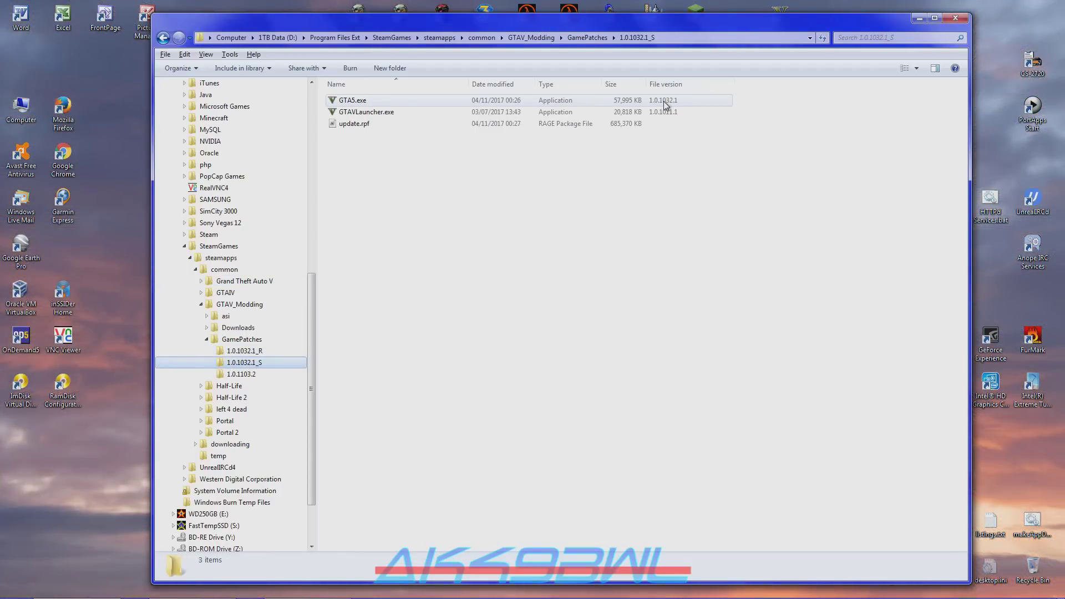
left_click(269, 350)
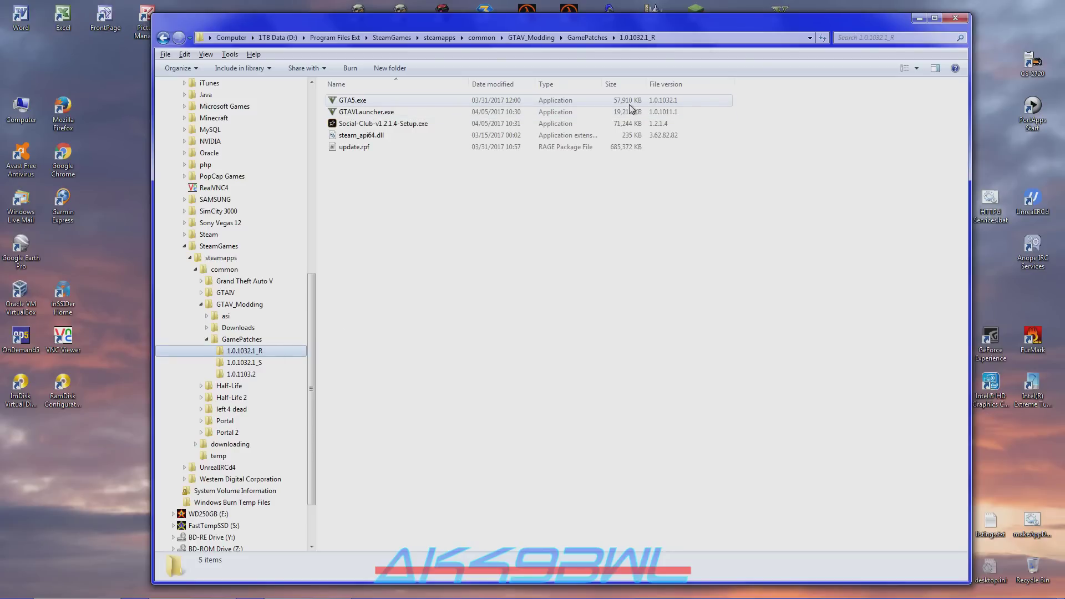
left_click(272, 364)
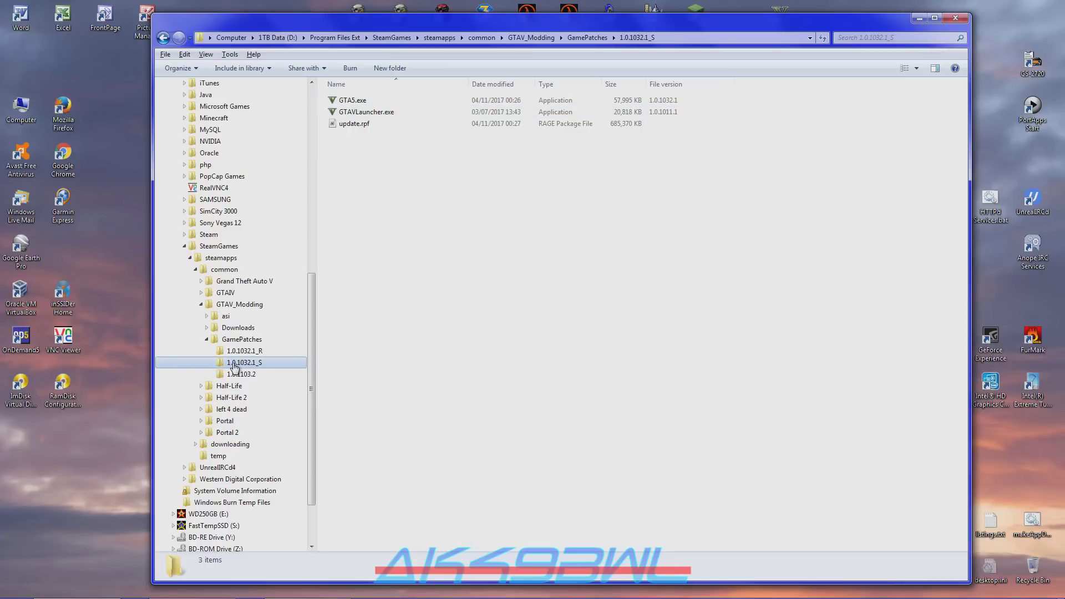
- Compare the game's GTA5.exe, GTAVLauncher.exe and update\update.rpf against the 1.0.1103.2 patch copies
left_click(234, 282)
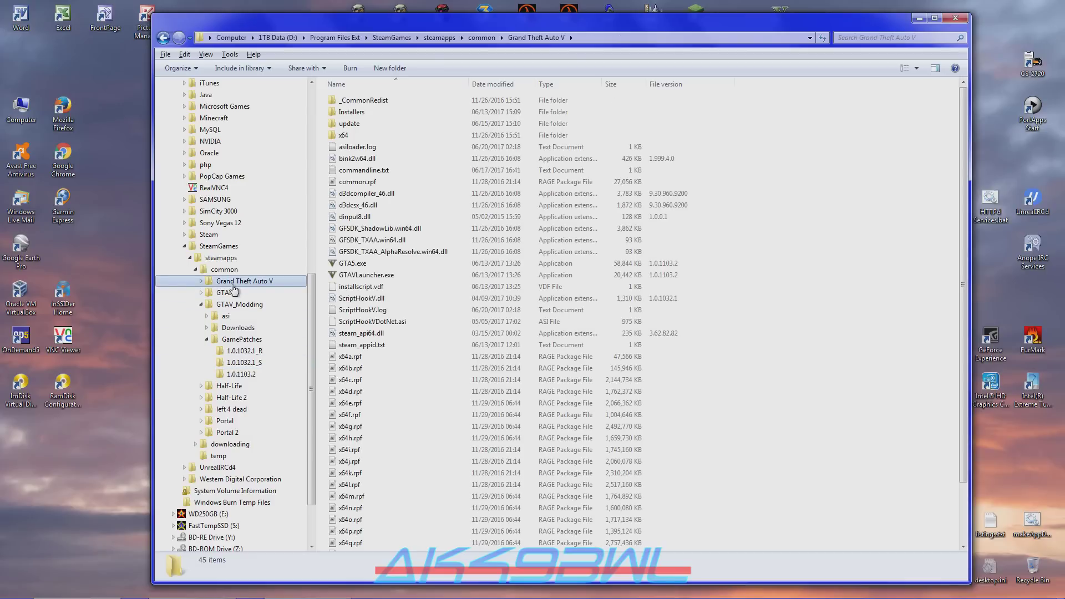
left_click(352, 264)
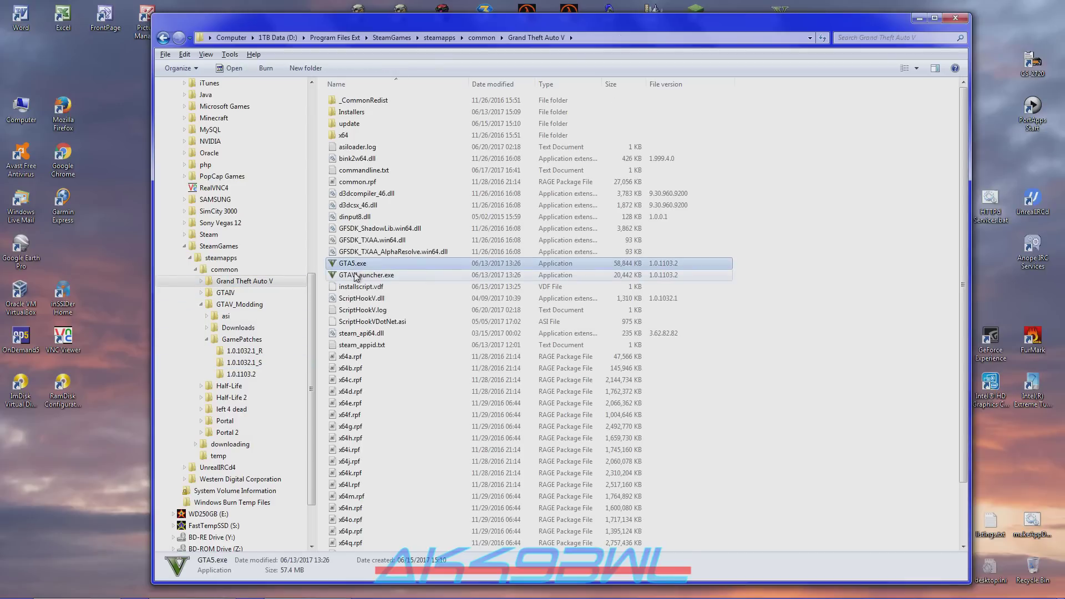
left_click(363, 276, "shift")
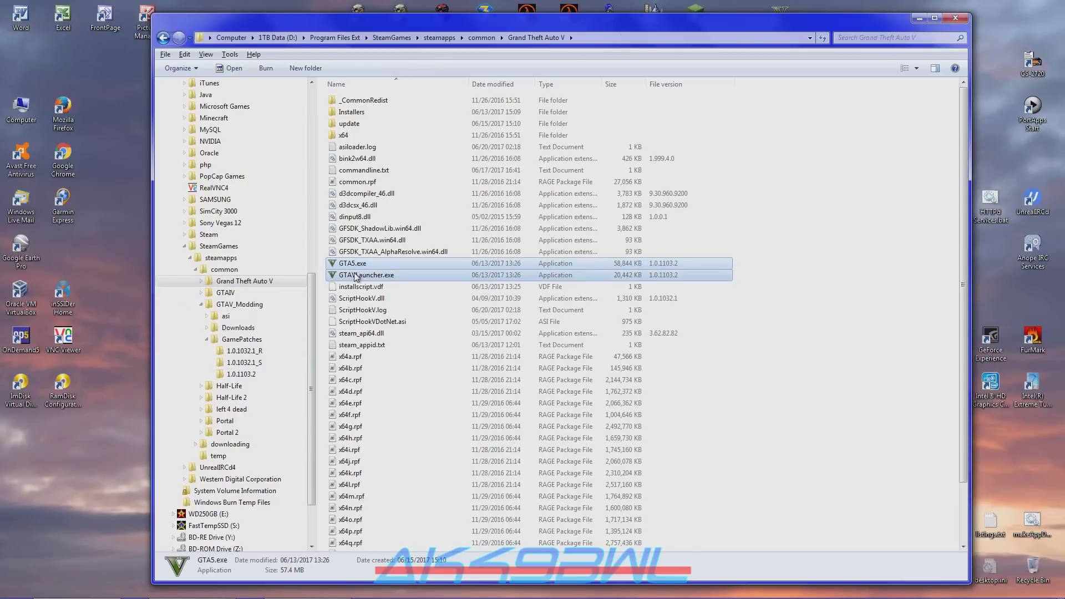
left_click(256, 377)
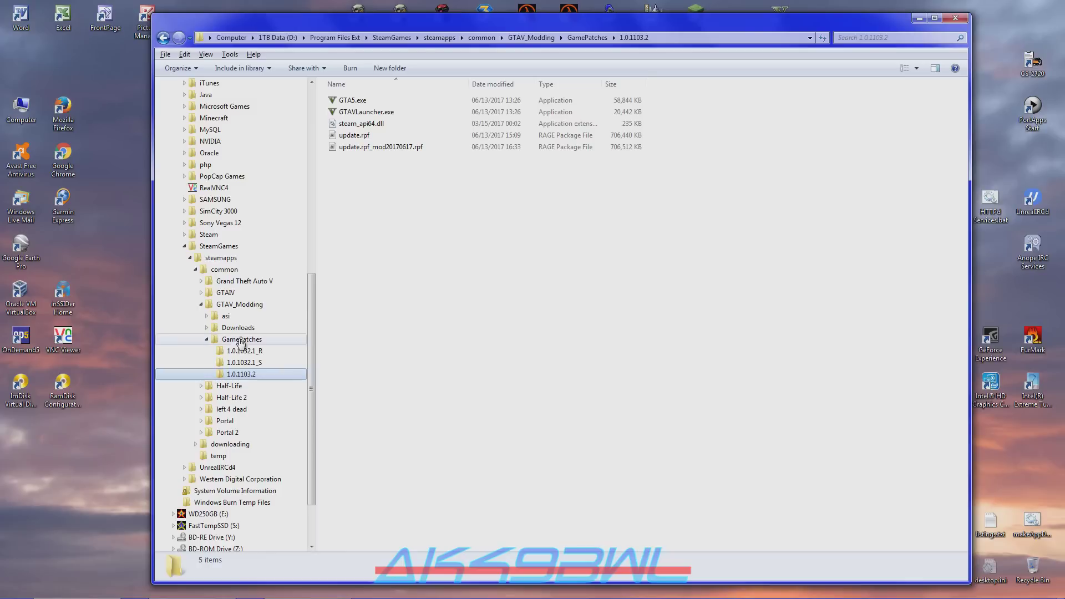
left_click(202, 281)
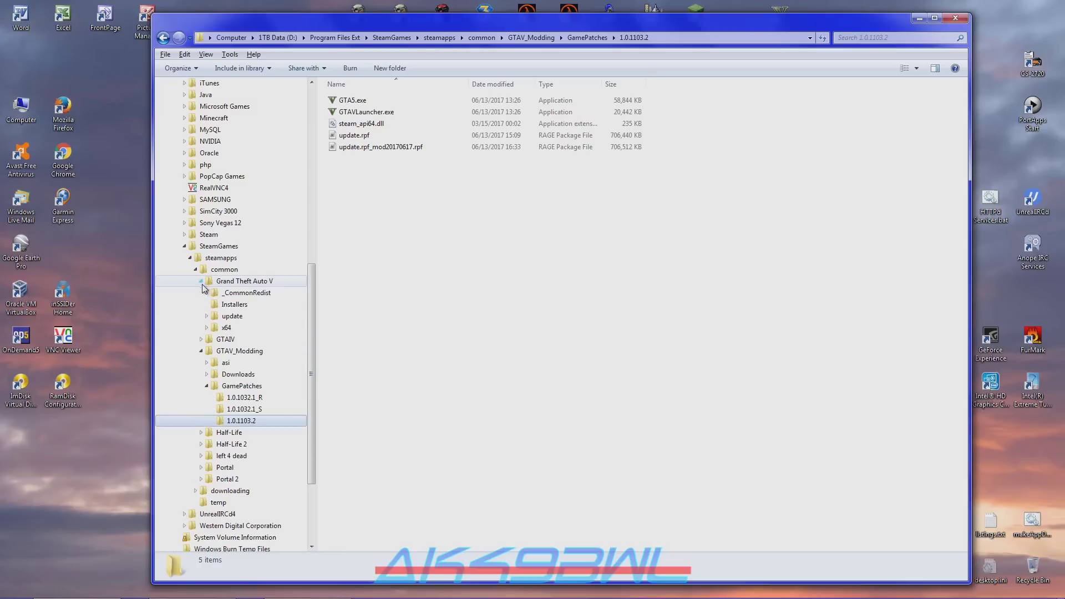
left_click(227, 317)
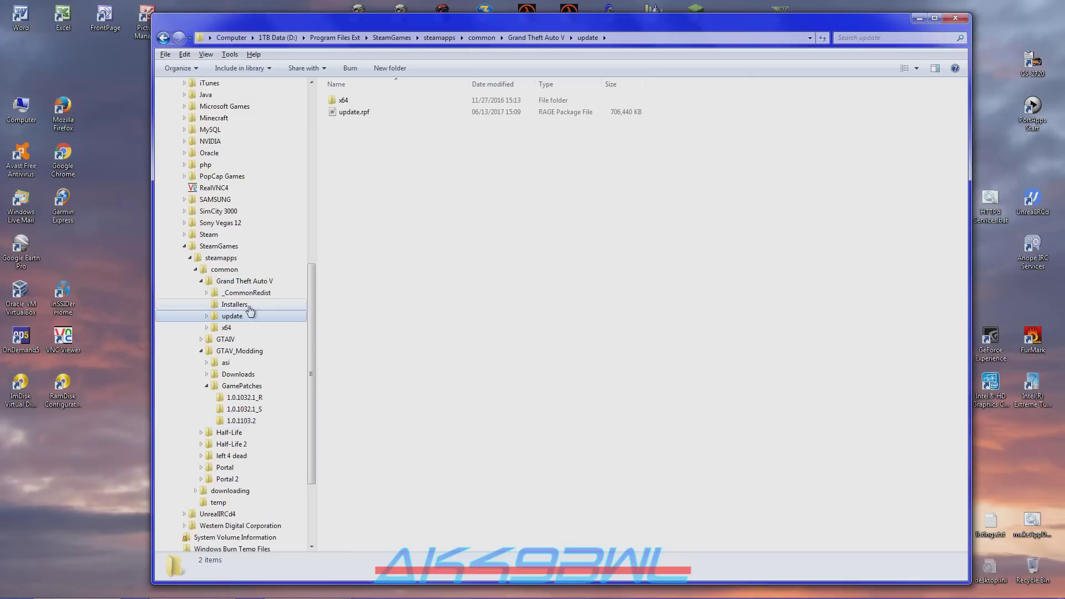
left_click(351, 113)
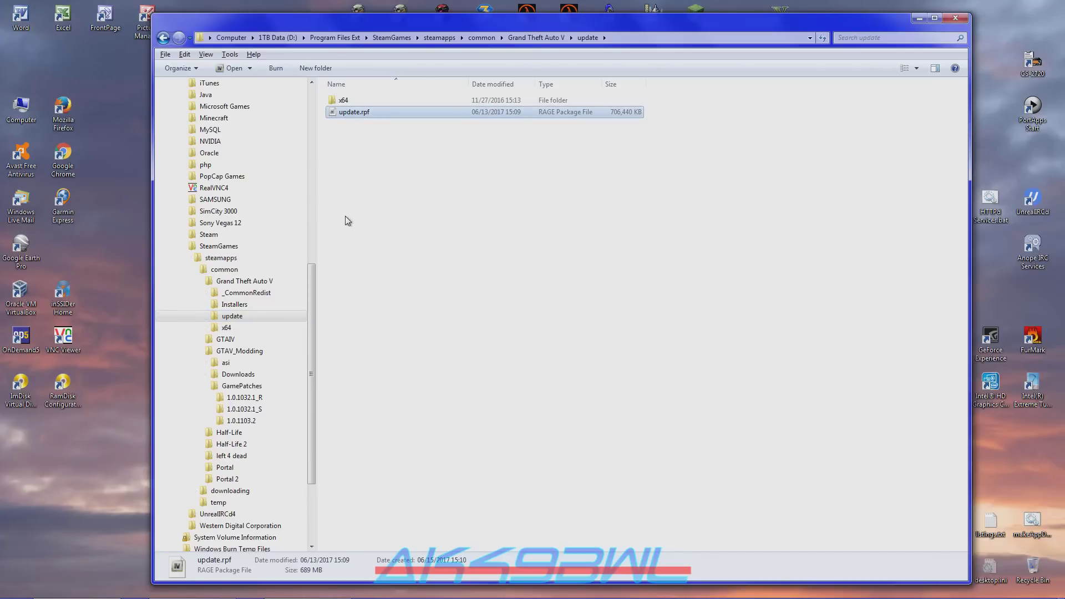
left_click(242, 421)
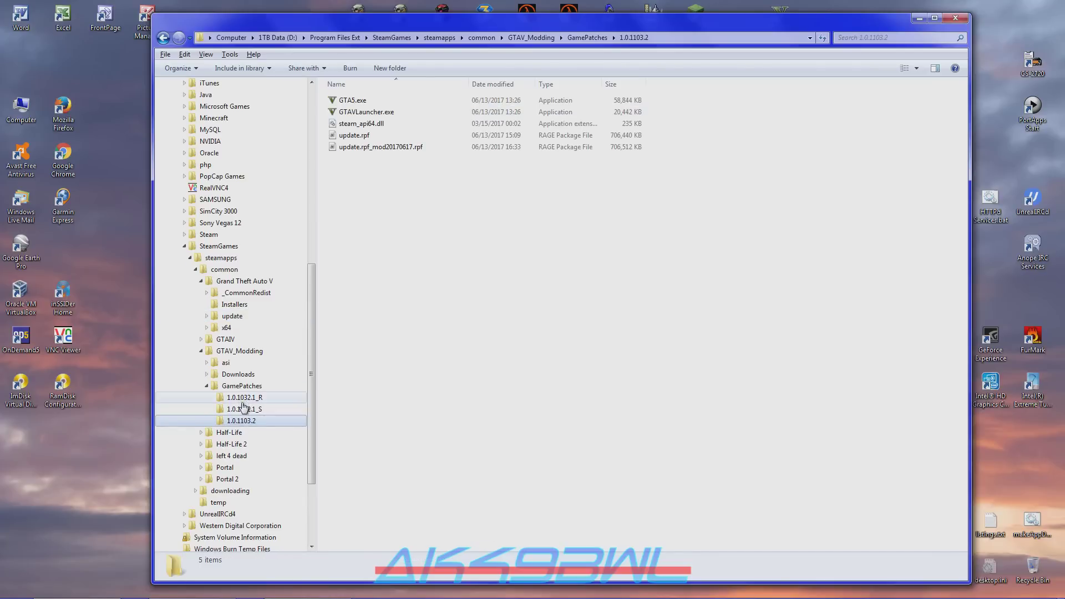
- Copy GTA5.exe and GTAVLauncher.exe from 1.0.1032.1_S into Grand Theft Auto V, replacing the existing ones
left_click(244, 409)
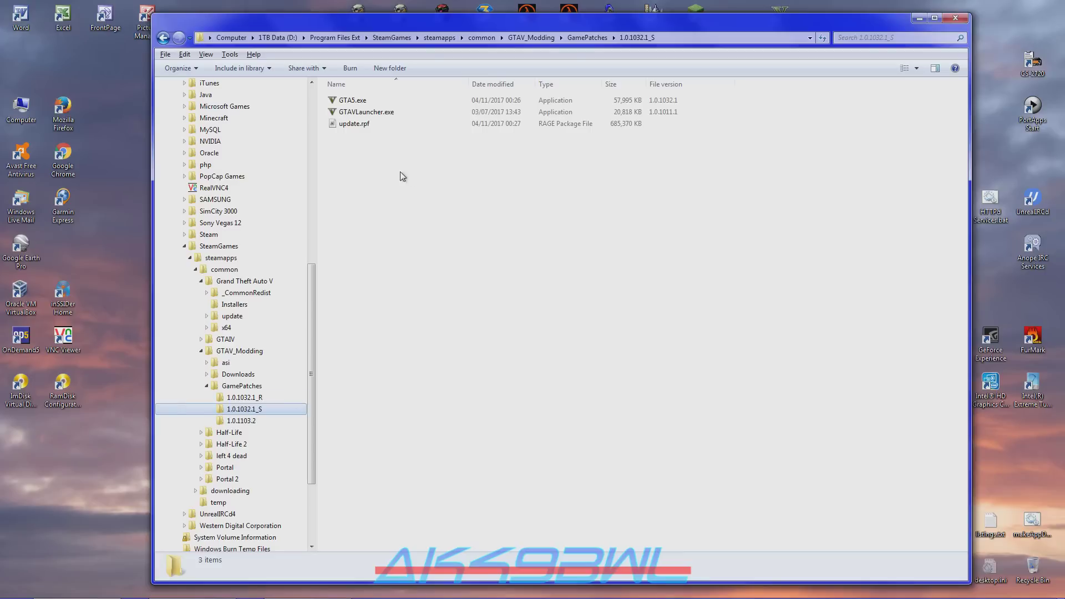
left_click(360, 101)
left_click(360, 112, "ctrl")
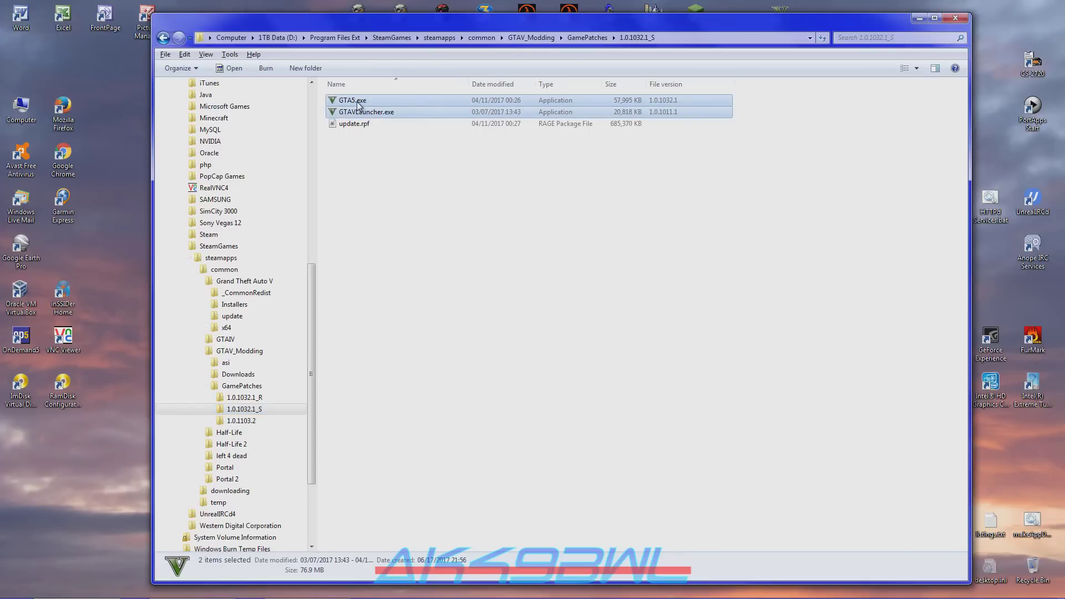
left_click_drag(358, 104, 263, 283)
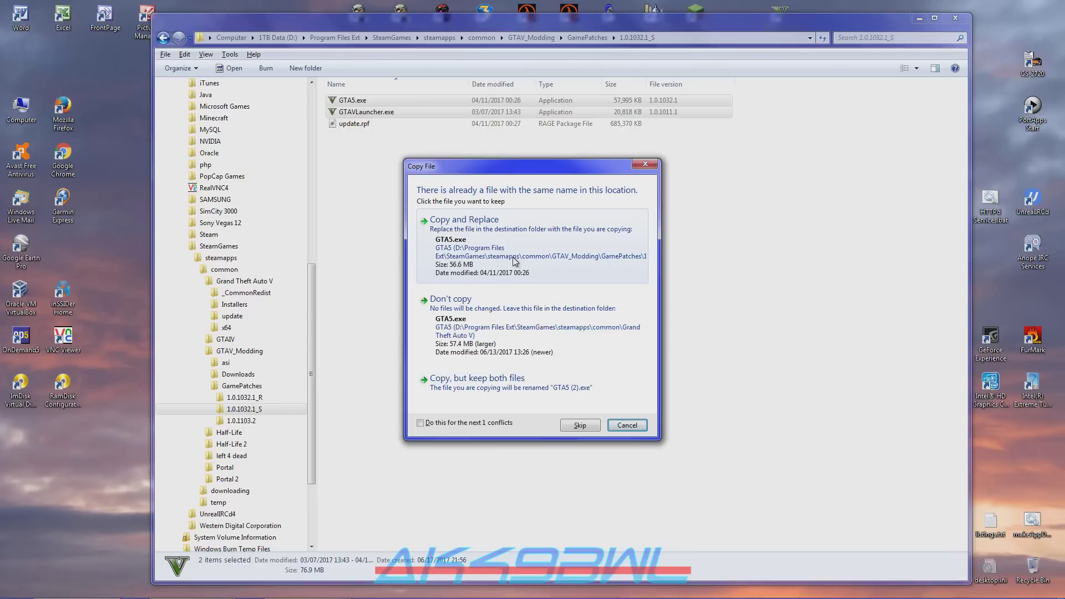
left_click(519, 250)
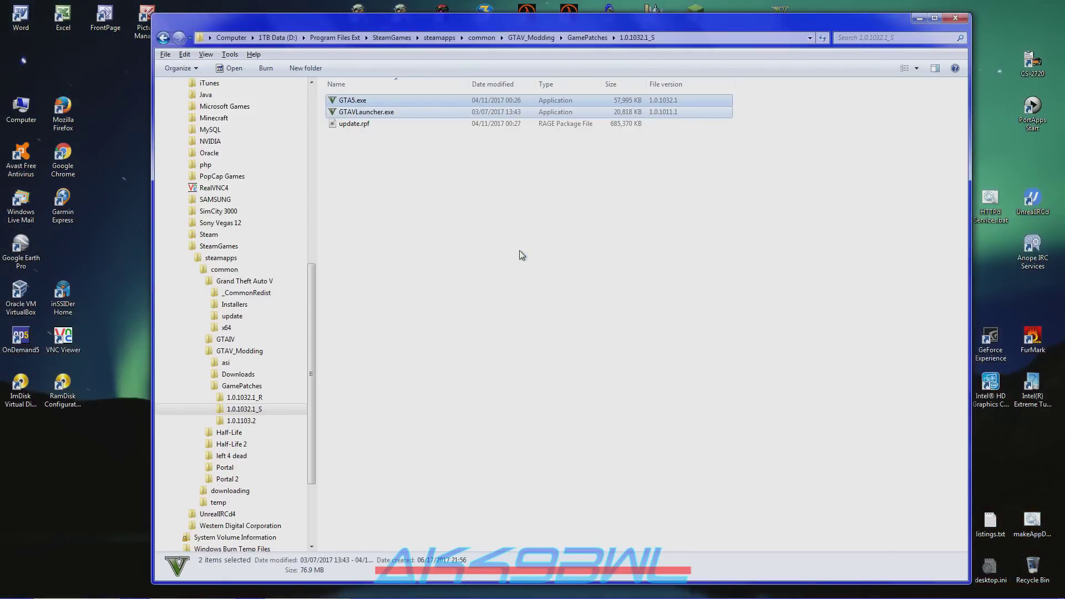
- Replace the game's update\update.rpf with the 1.0.1032.1_S copy and check the replaced executables
left_click(347, 126)
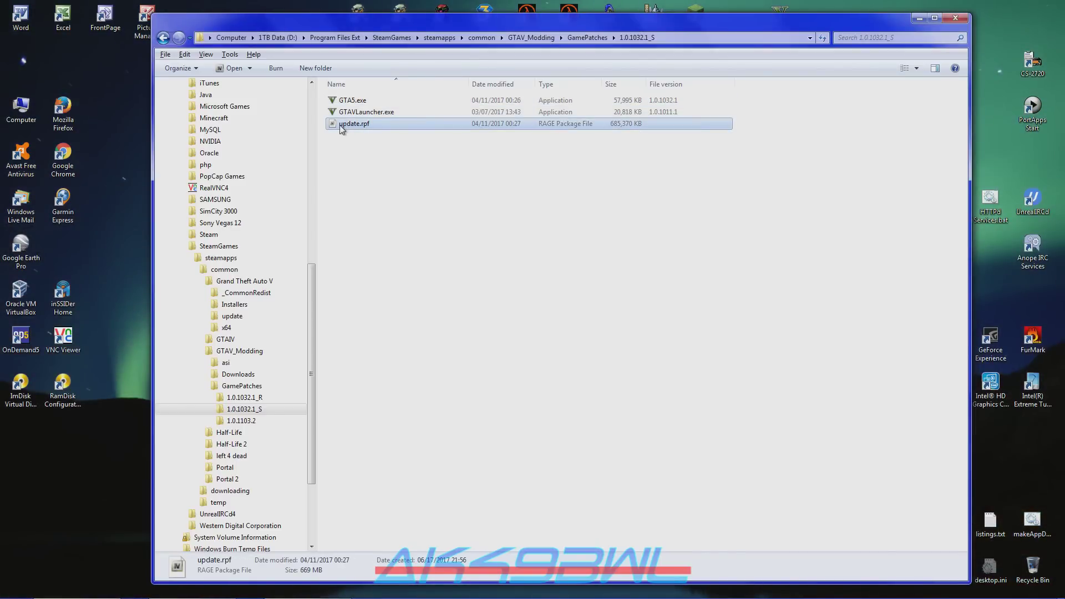
left_click_drag(339, 125, 261, 316)
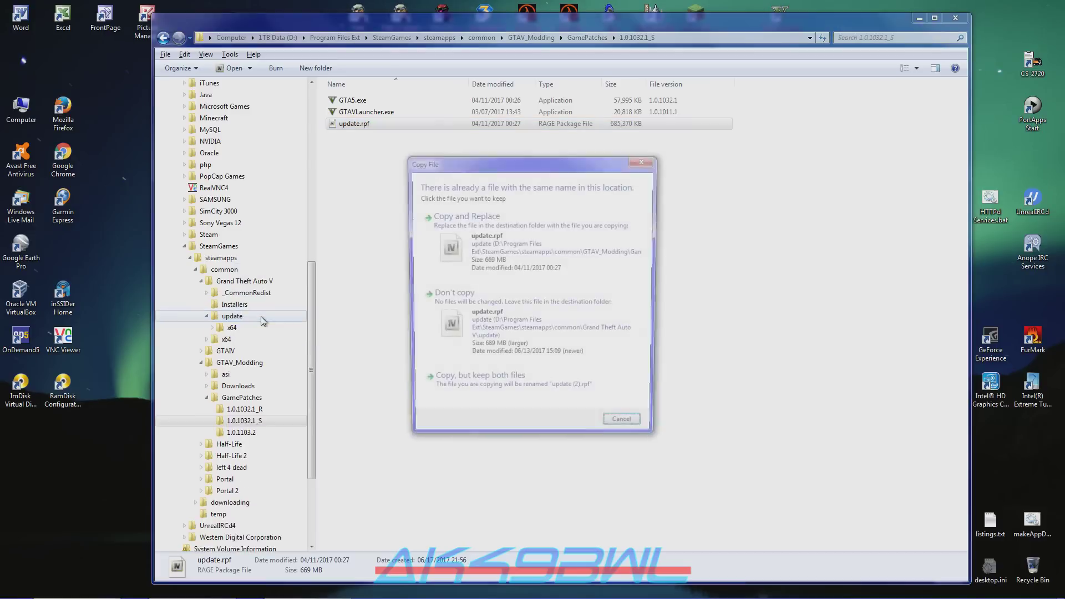
left_click(536, 248)
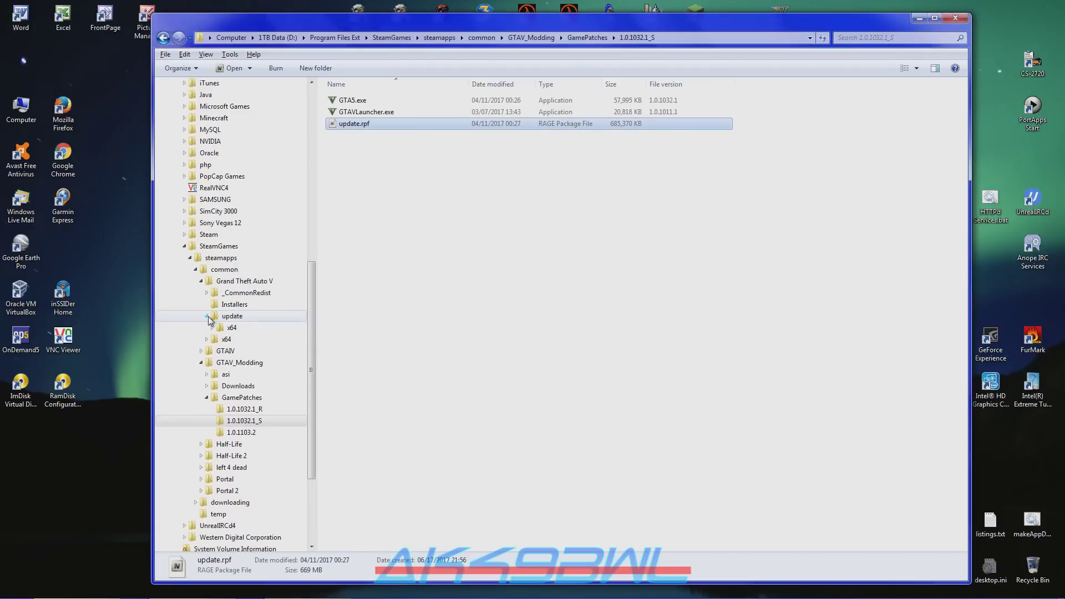
left_click(201, 351)
double_click(244, 281)
left_click_drag(653, 259, 651, 274)
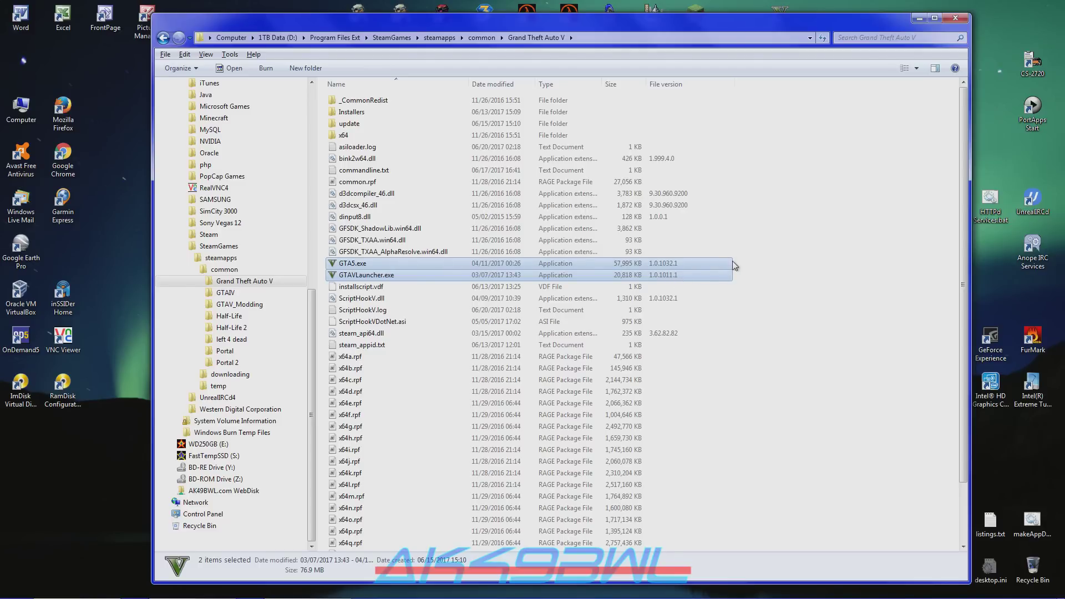
- Minimise Explorer and launch Grand Theft Auto V from the Steam tray menu
left_click(920, 18)
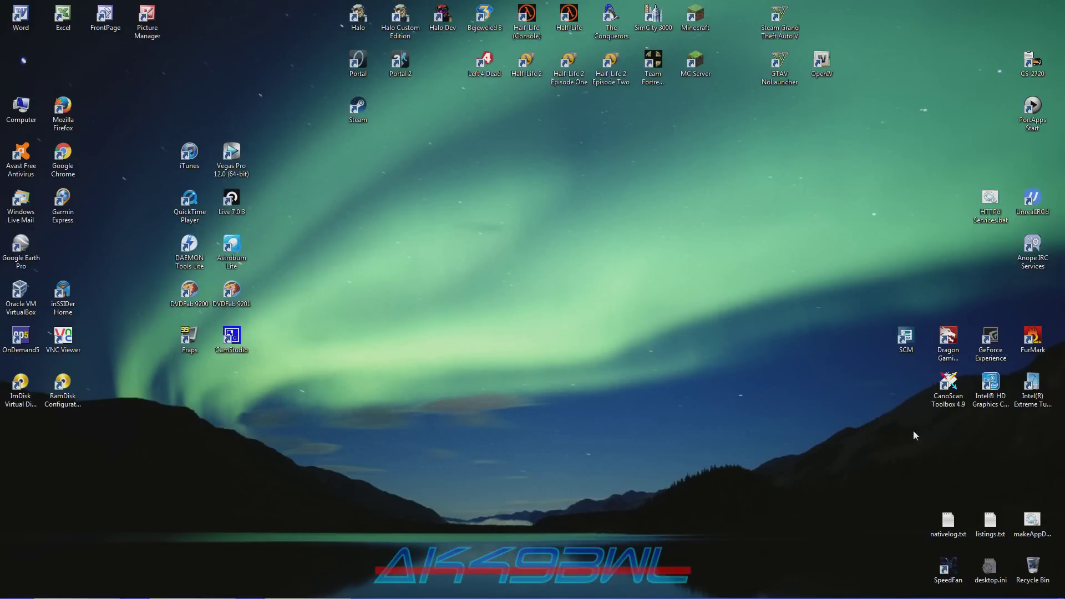
right_click(941, 579)
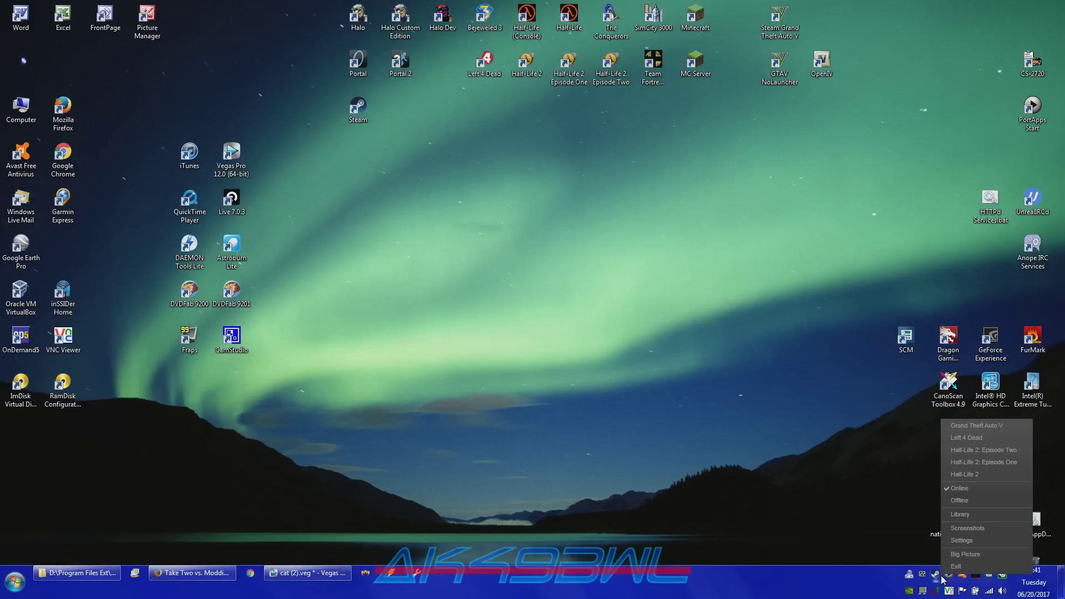
left_click(975, 430)
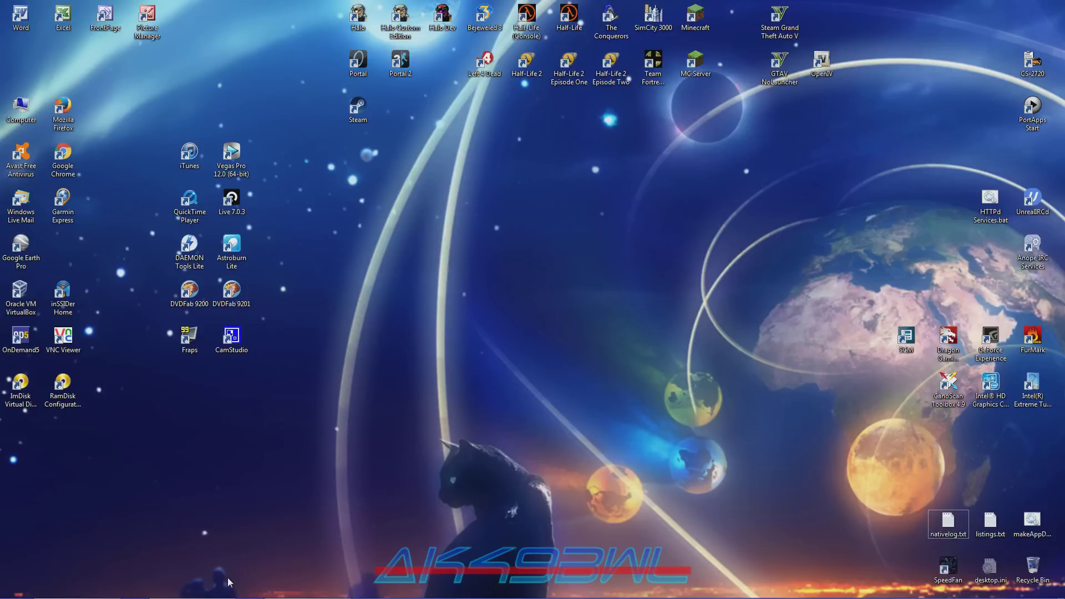
- Download GTAVLauncherBypass from its GTA5-Mods.com page, return to the mod page, and minimise Firefox
left_click(200, 581)
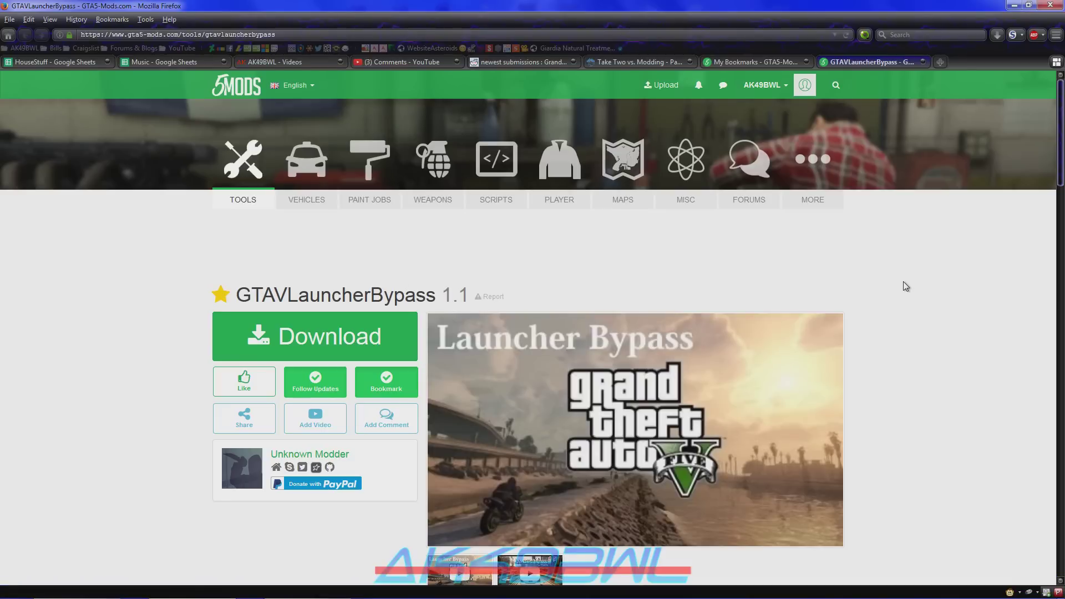
left_click(375, 334)
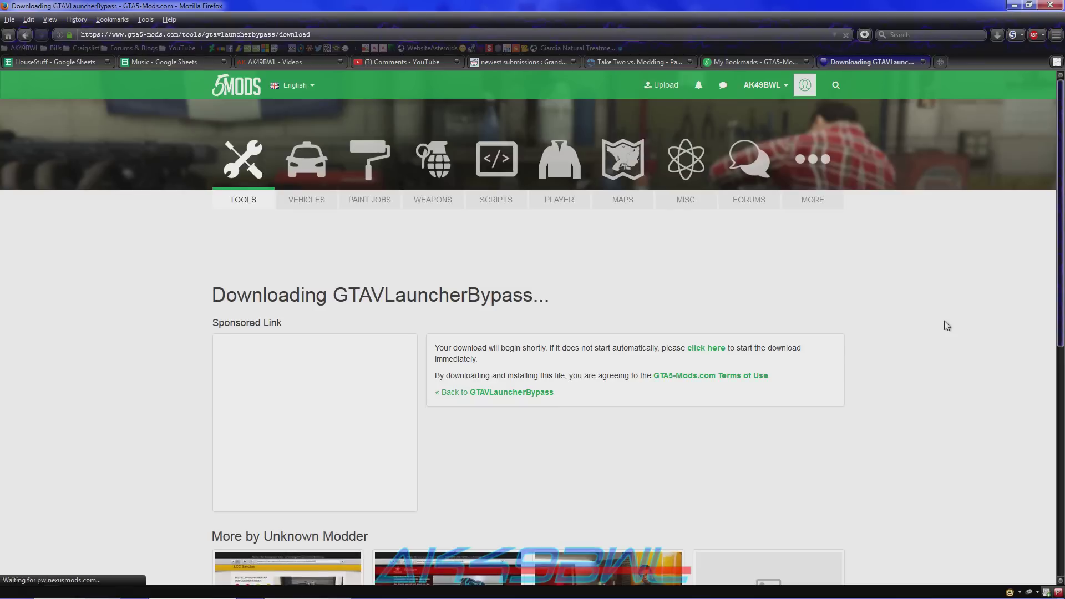
key("alt+Left")
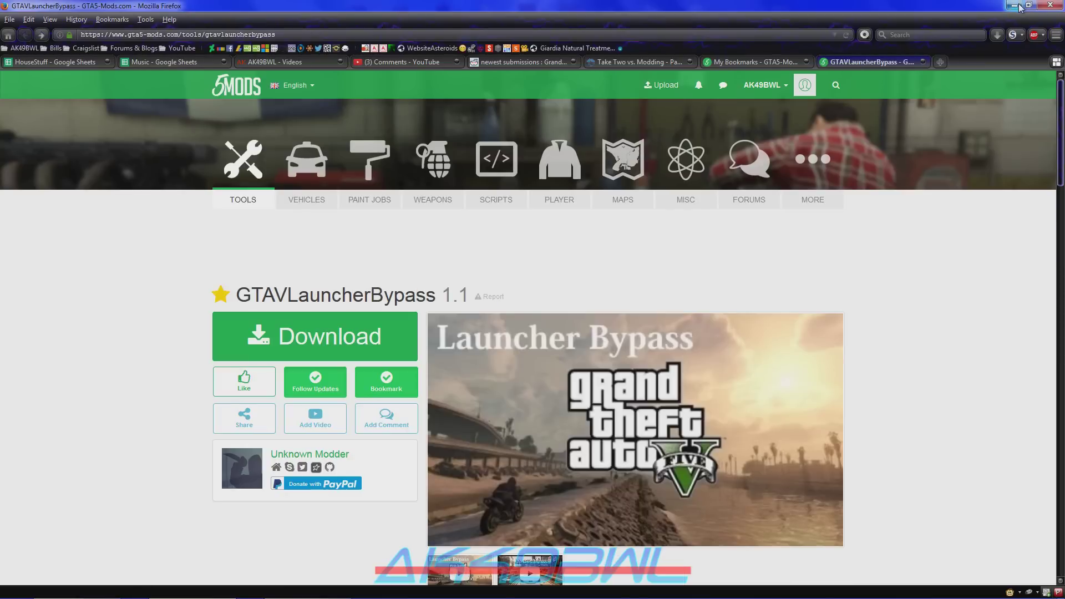
left_click(1015, 5)
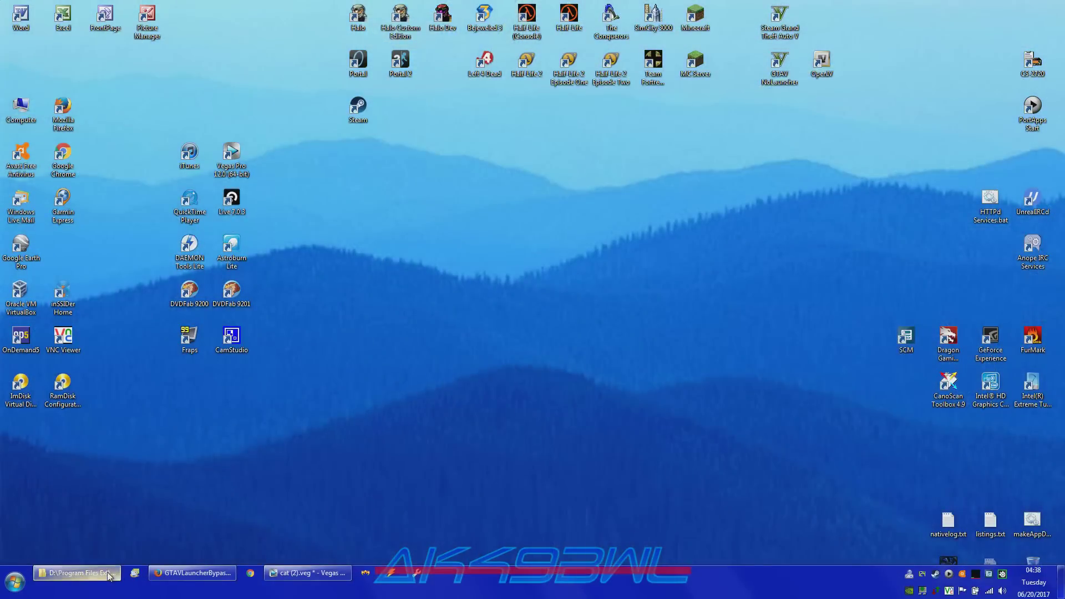
- Move GTAVLauncherBypass.asi and GTAVLauncherBypass.ini from GTAV_Modding\asi\Active into the Grand Theft Auto V folder
left_click(78, 594)
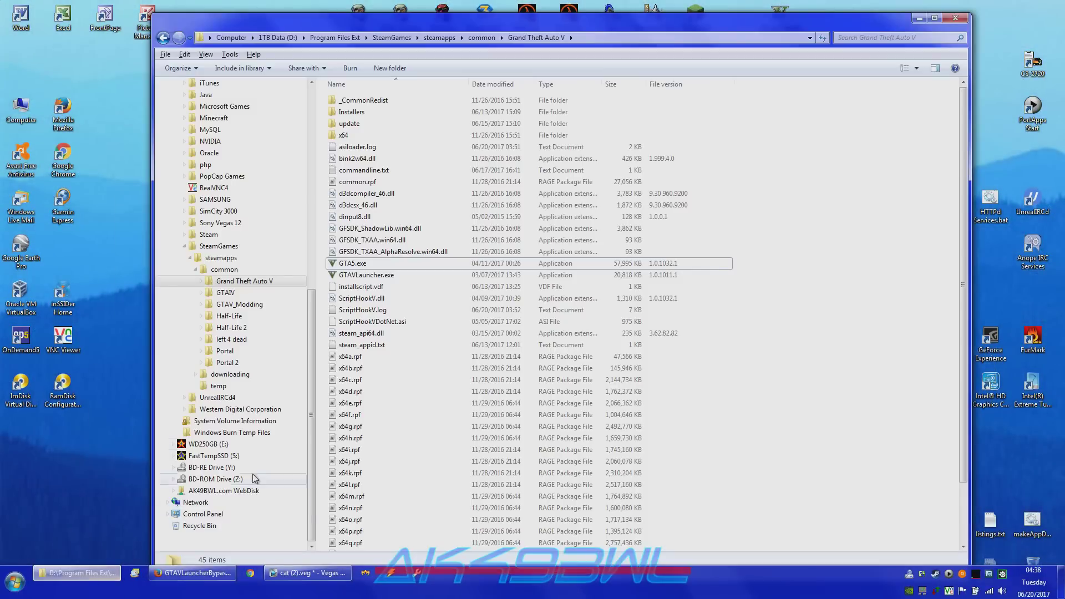
left_click(201, 304)
left_click(206, 316)
left_click(236, 328)
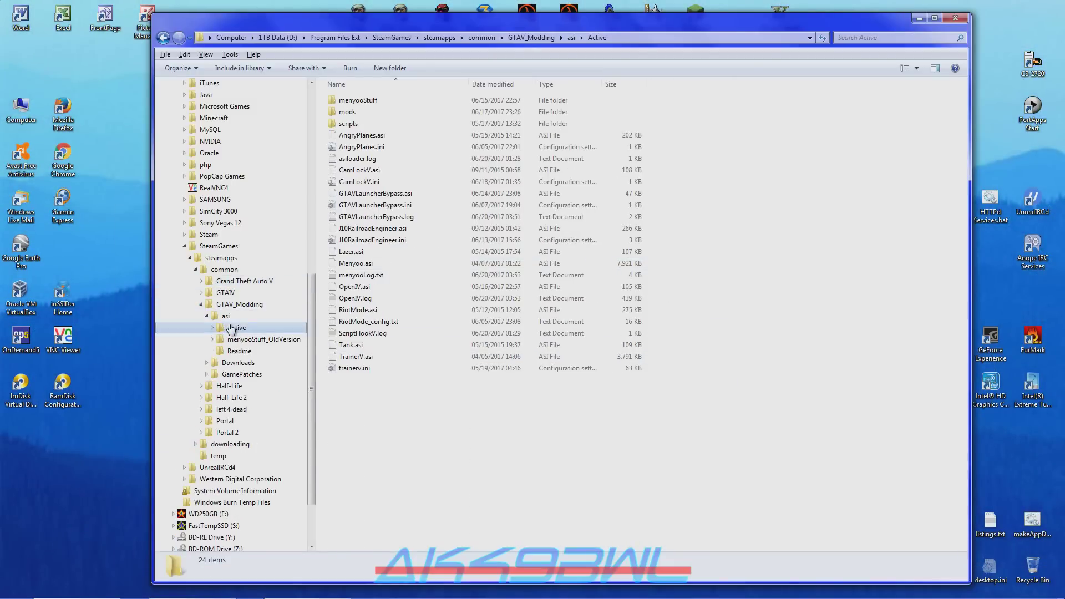
left_click(368, 194)
left_click(389, 207, "ctrl")
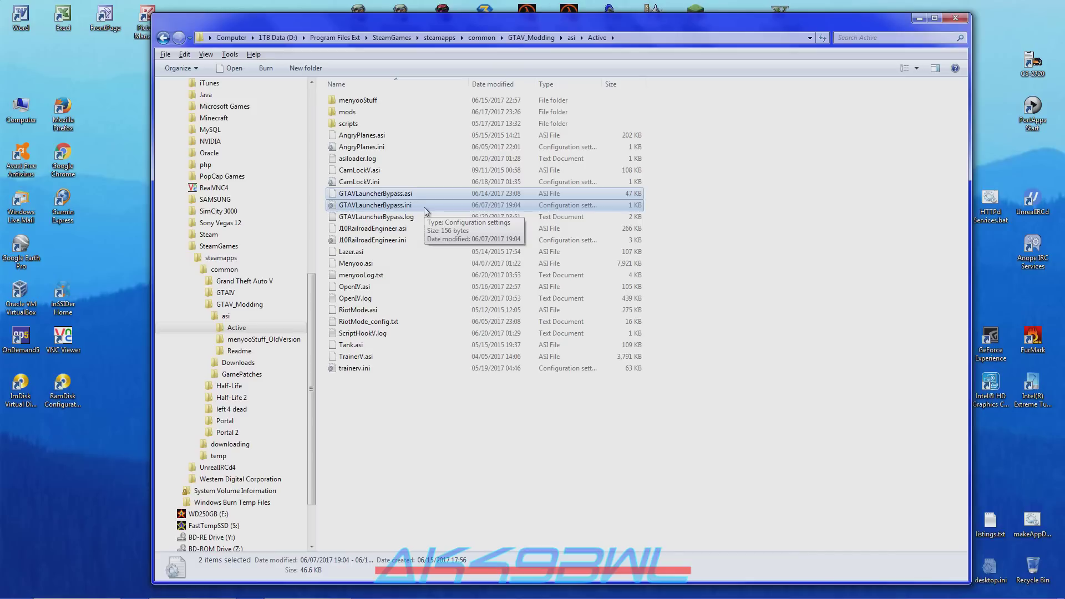
left_click_drag(424, 208, 284, 283)
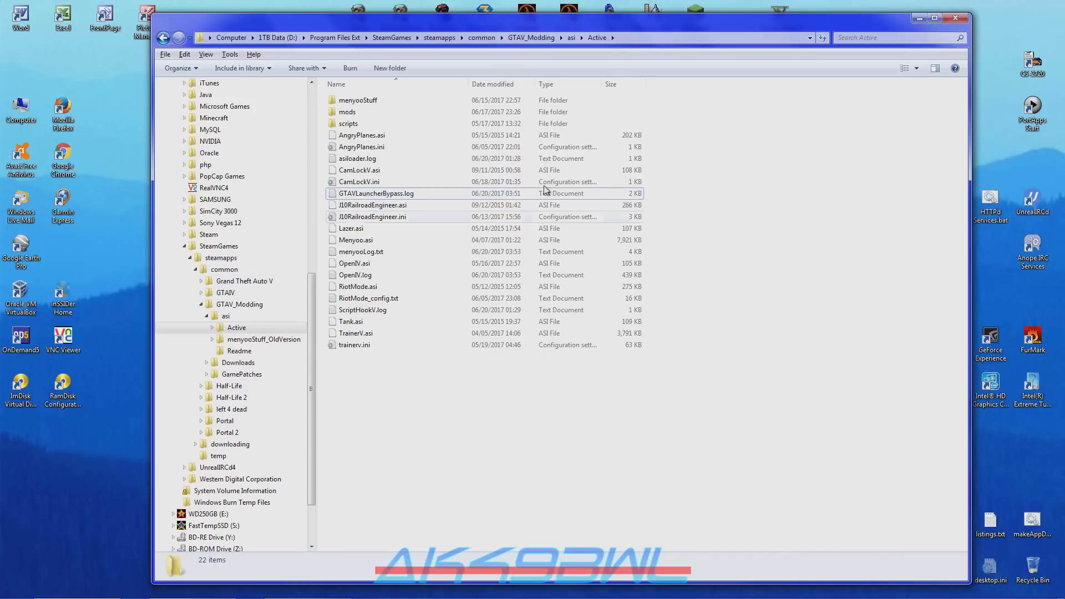
left_click(920, 17)
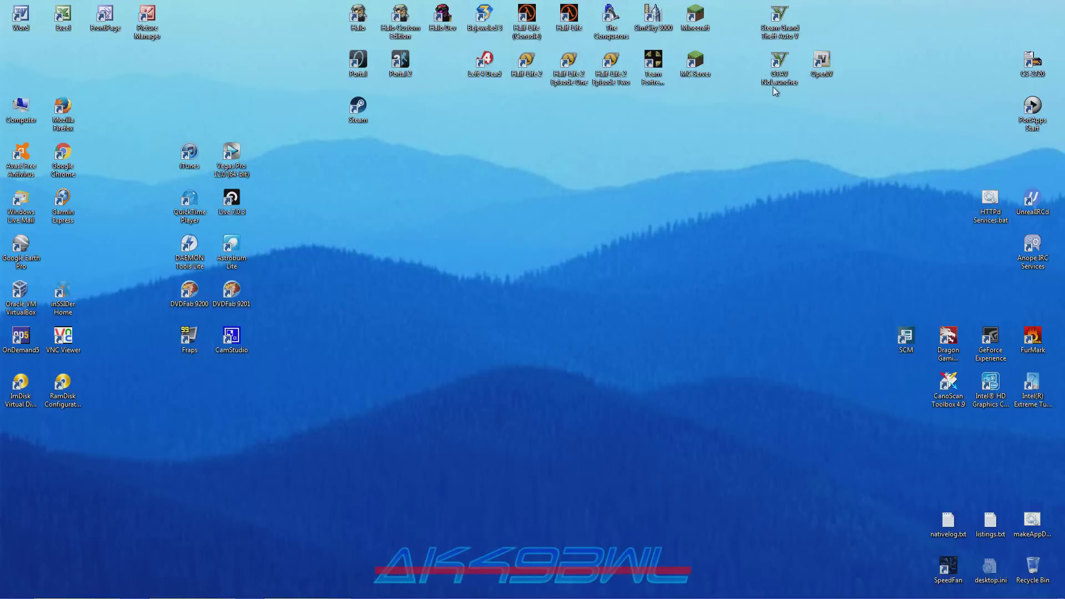
- Check the target path in the GTAV NoLauncher shortcut's Properties
right_click(780, 62)
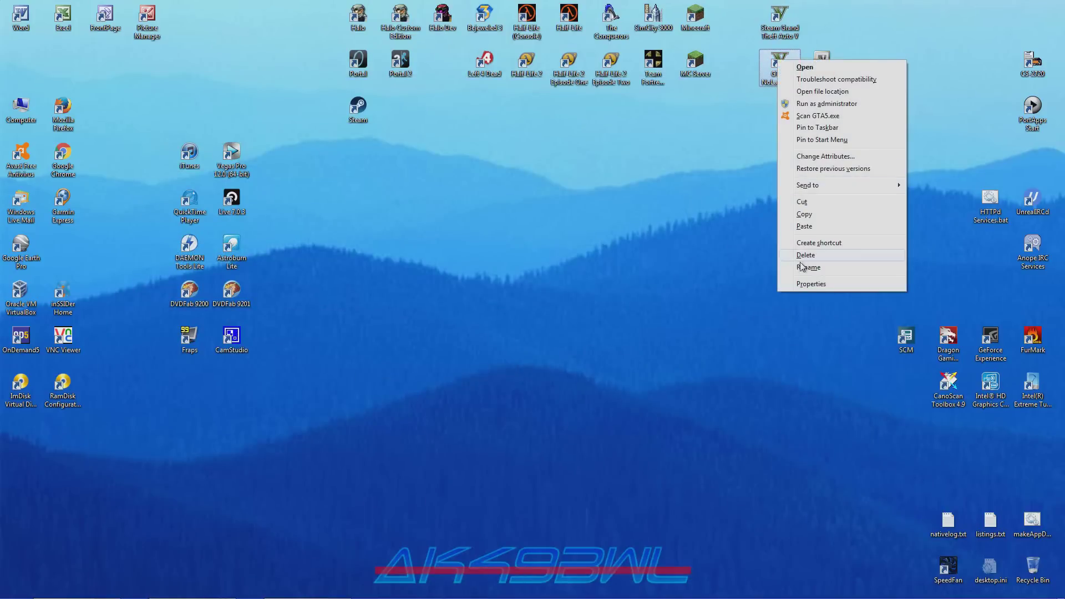
left_click(805, 282)
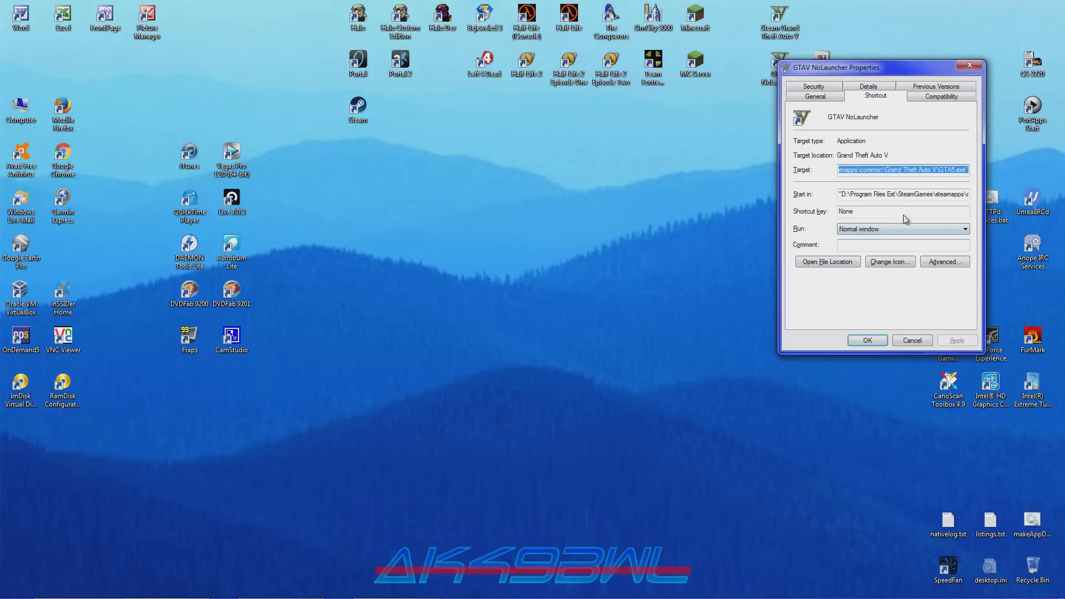
left_click(939, 174)
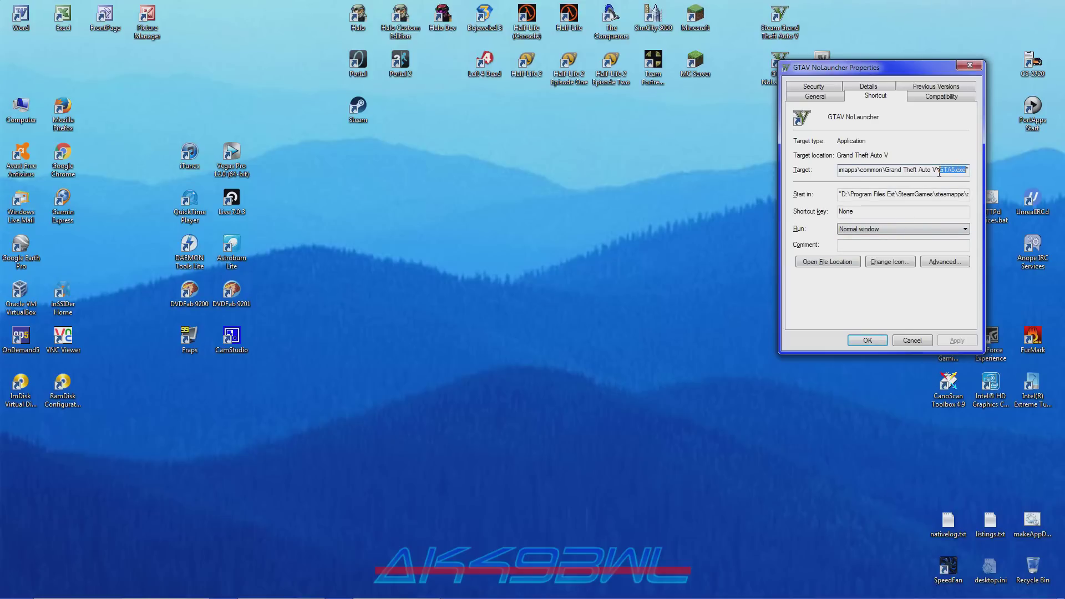
left_click(970, 66)
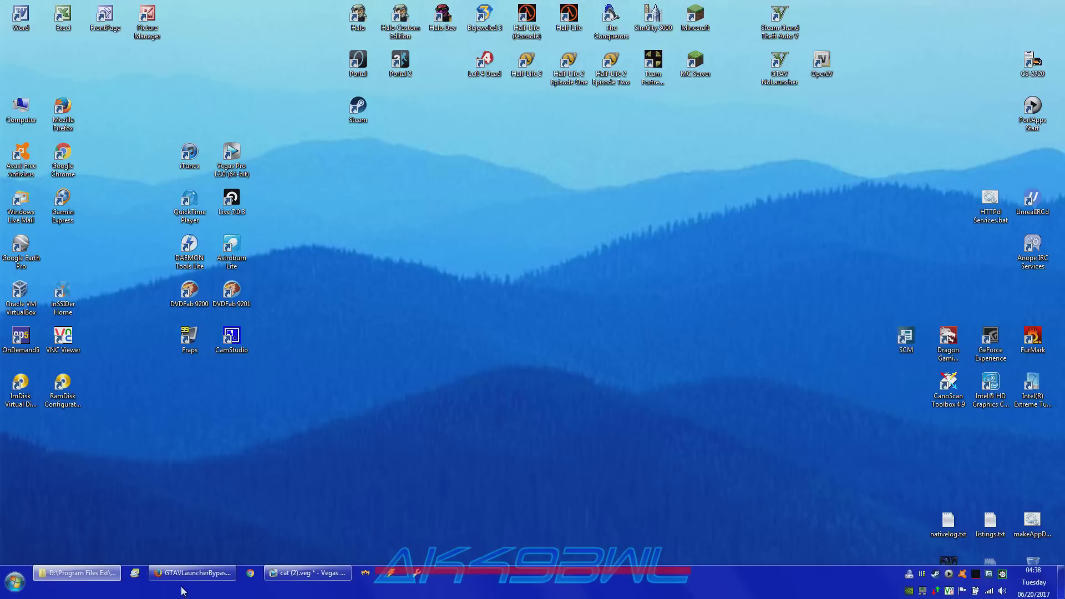
- Copy GTA5.exe from the Grand Theft Auto V game folder
left_click(78, 573)
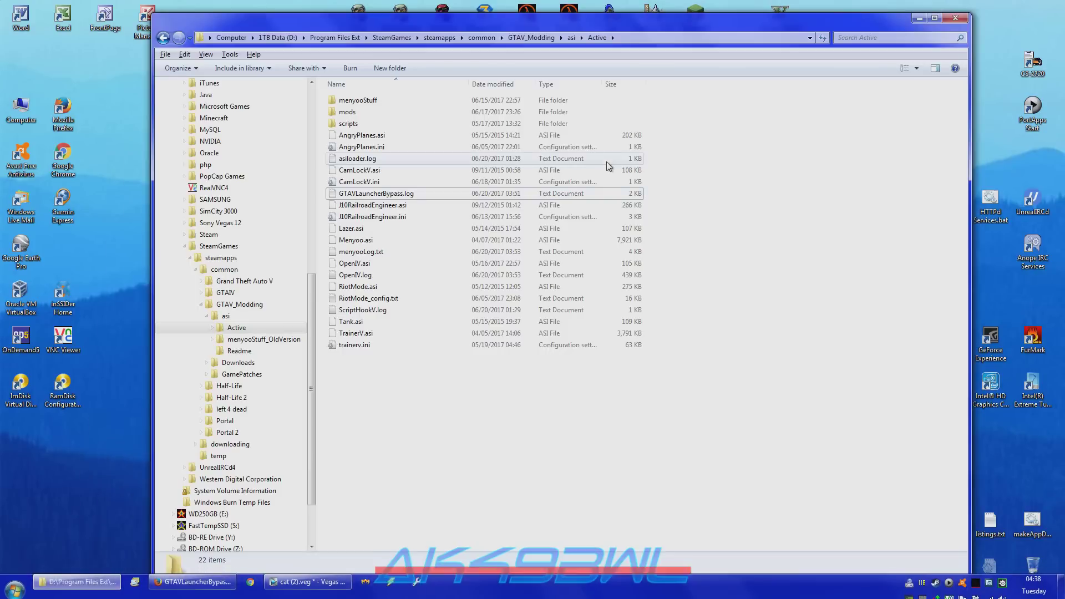
left_click(244, 281)
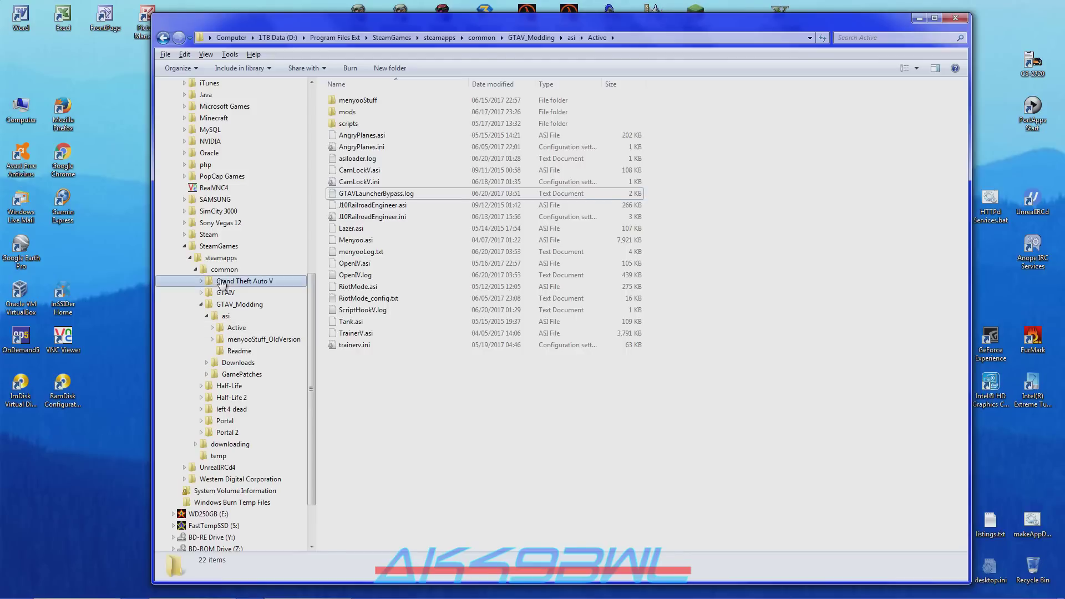
right_click(353, 264)
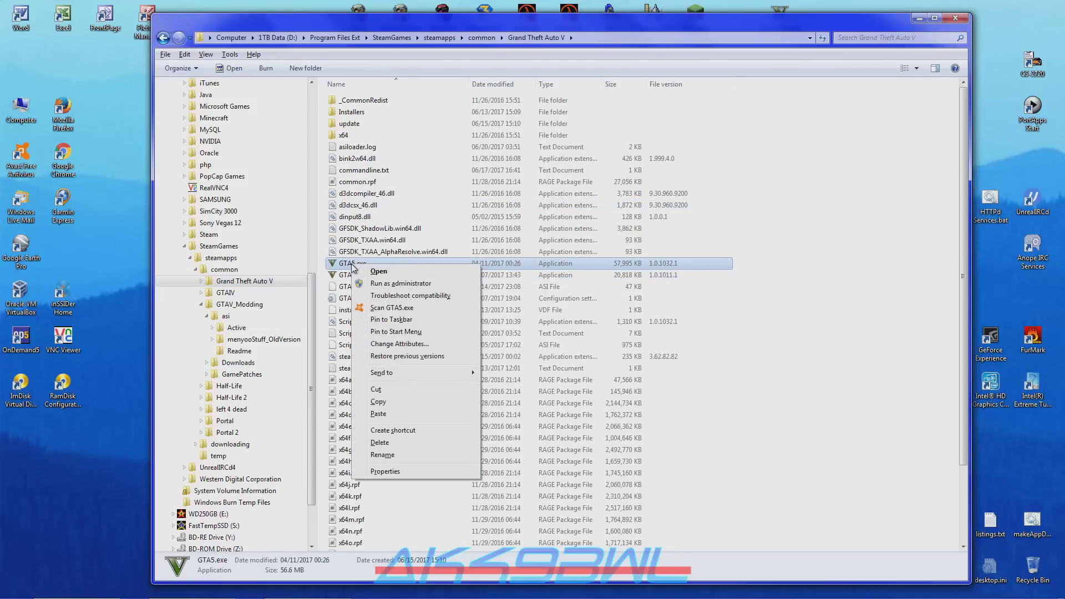
left_click(380, 401)
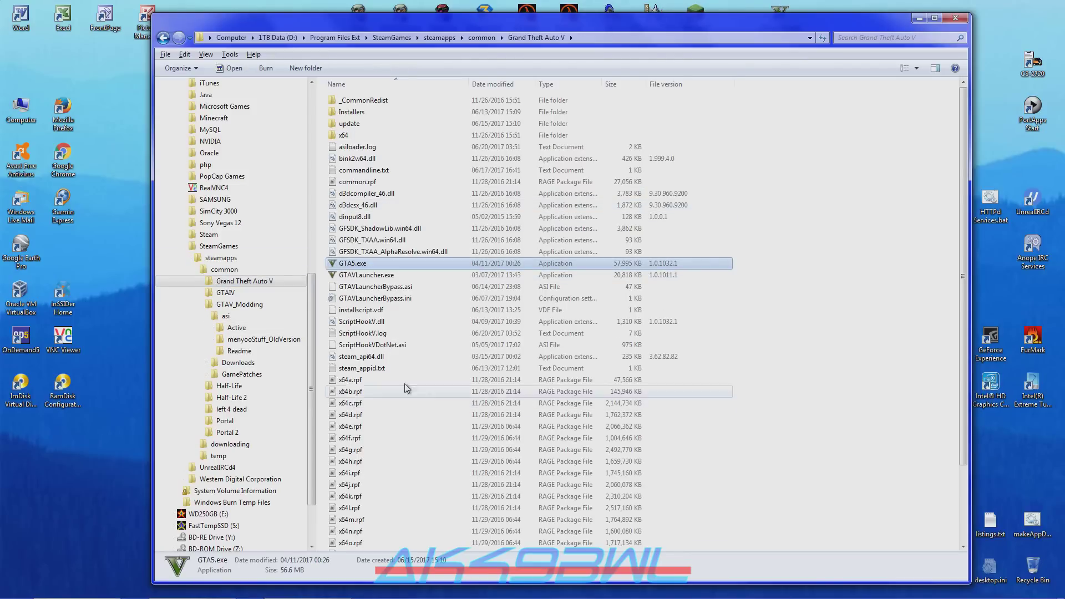
- Paste a shortcut to GTA5.exe on the desktop and rename it 'Screw T2'
left_click(919, 18)
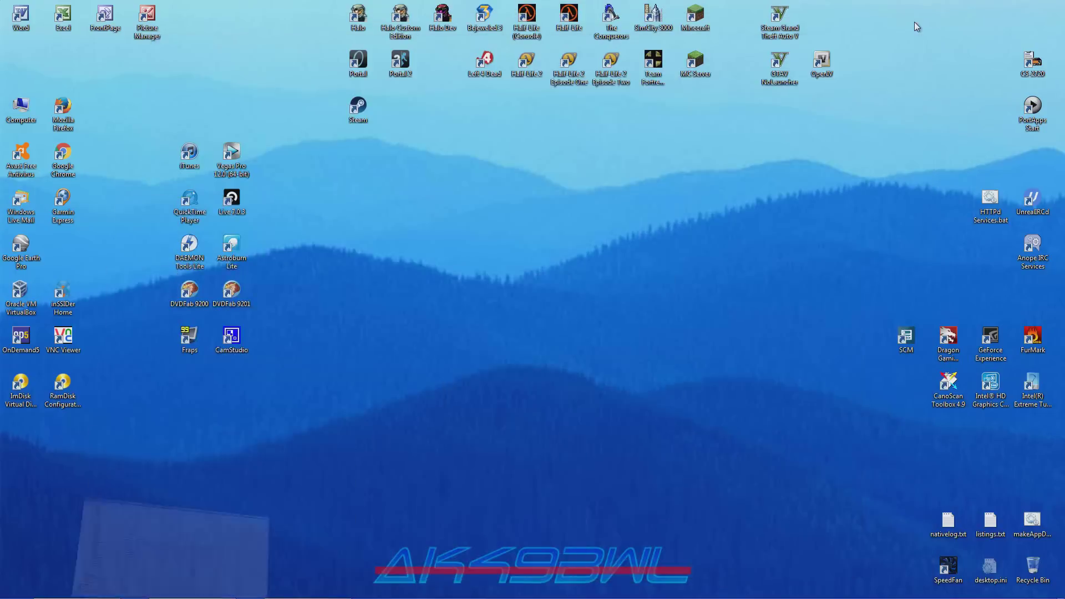
right_click(598, 156)
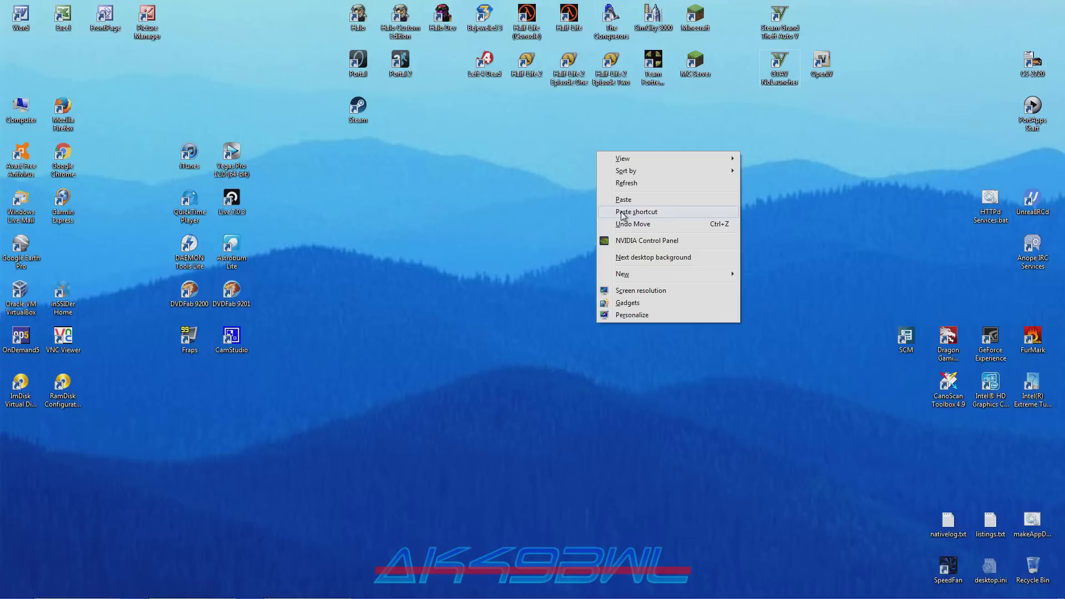
left_click(666, 214)
left_click(613, 126)
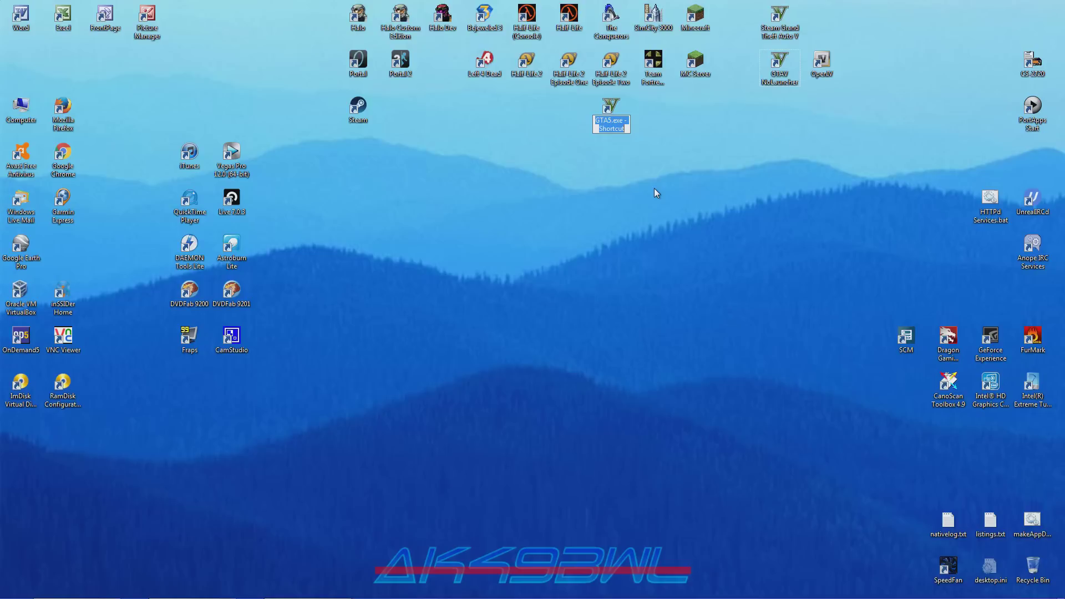
type("Screw T2")
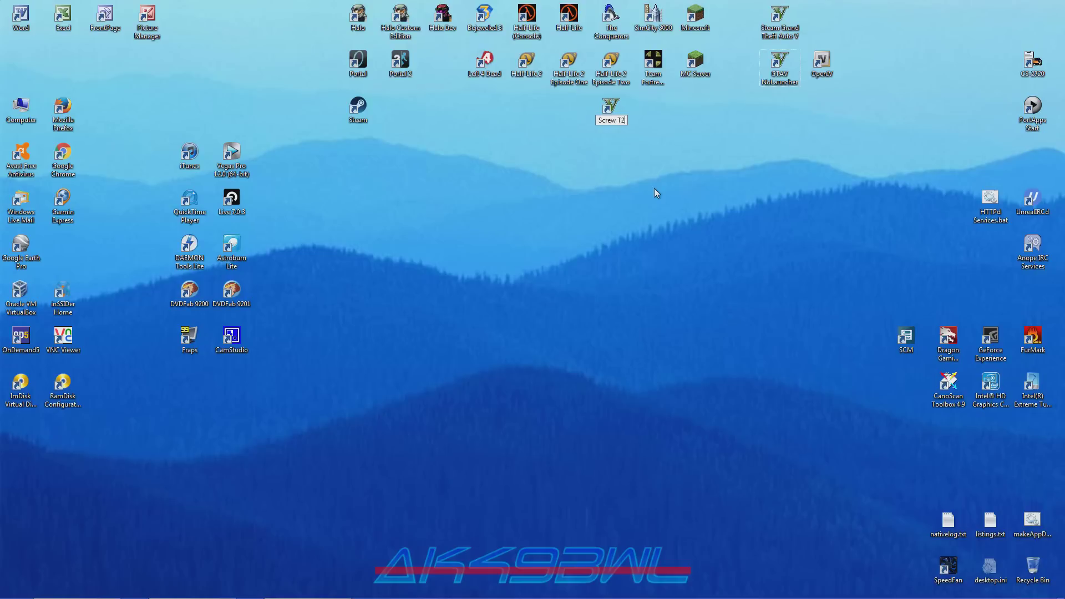
key("Return")
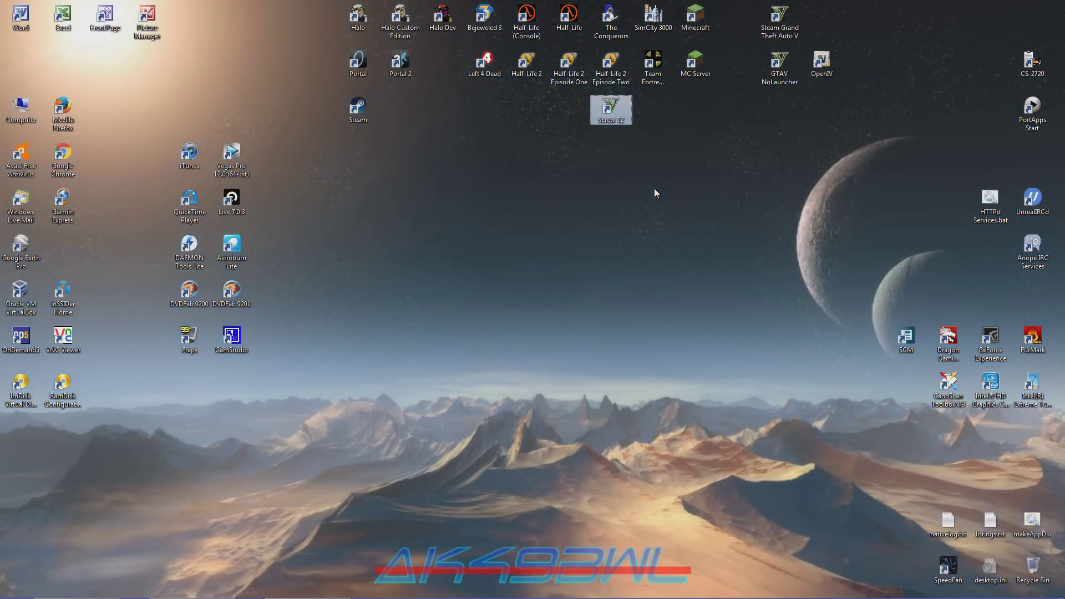
- Launch GTA5.exe from the Screw T2 desktop shortcut
double_click(617, 123)
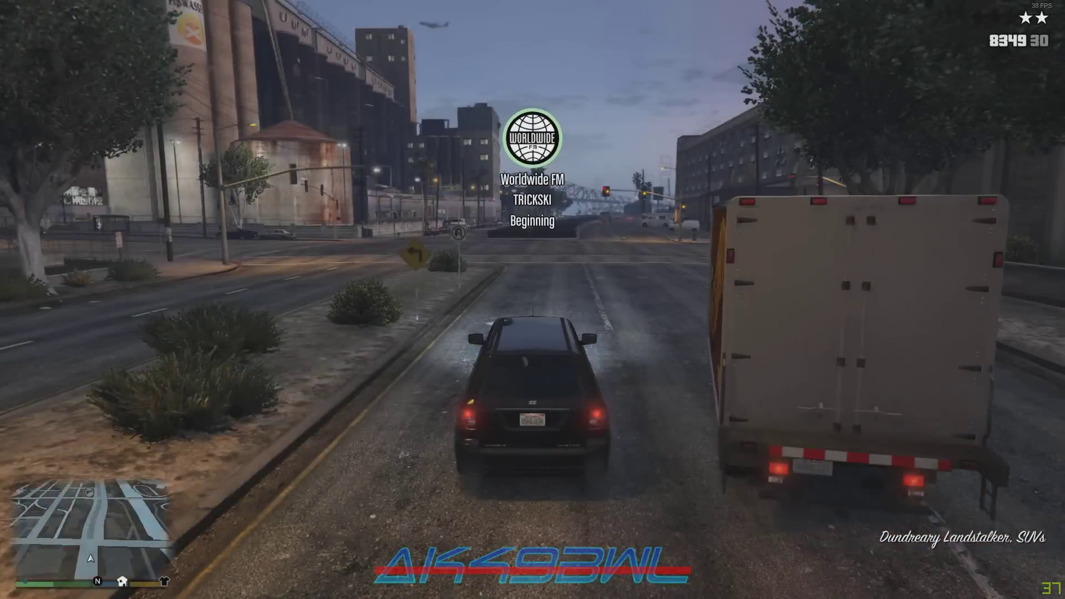
- Turn the car radio off and drive the SUV through the intersection
key("period")
key("period")
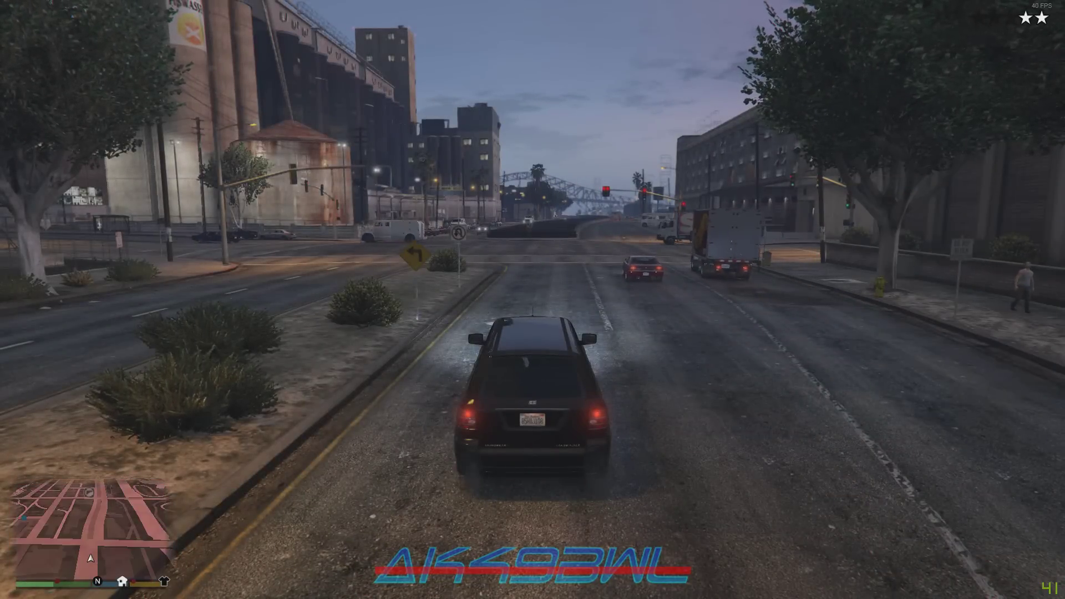
key("a")
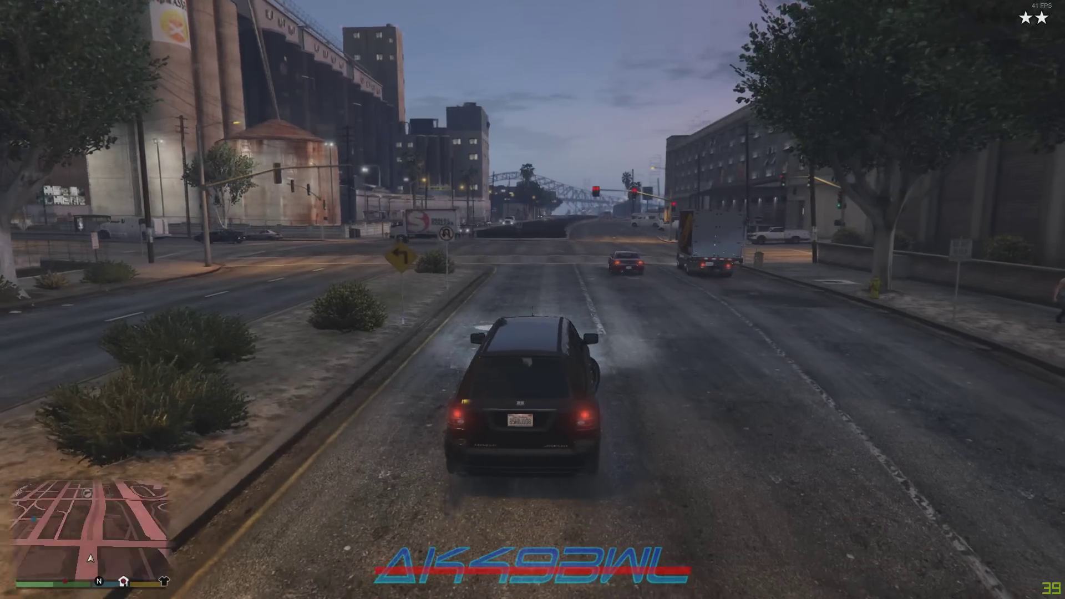
key("w")
key("a")
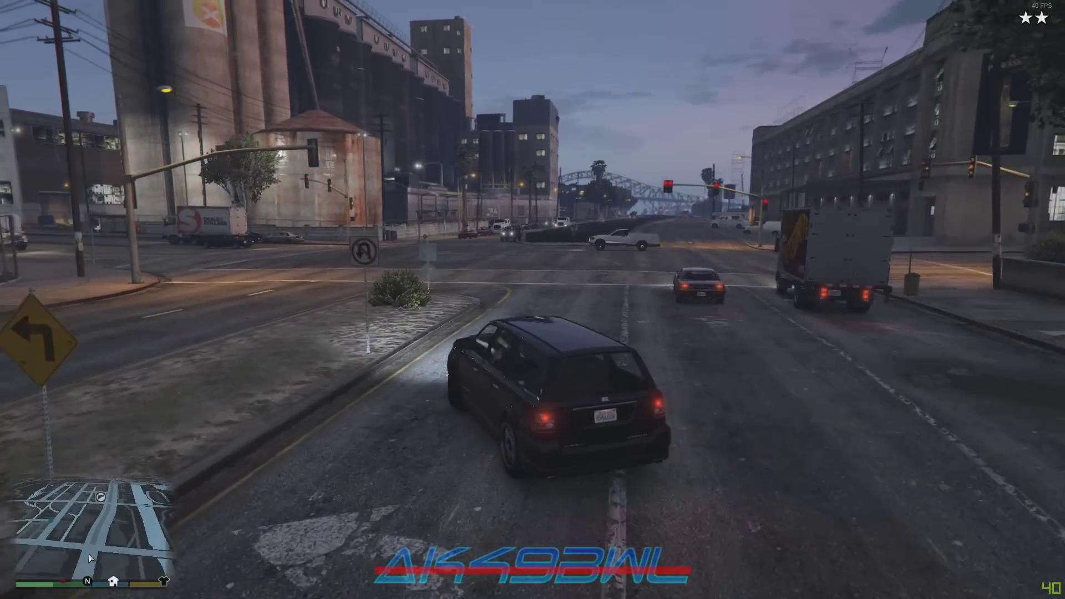
key("w")
key("d")
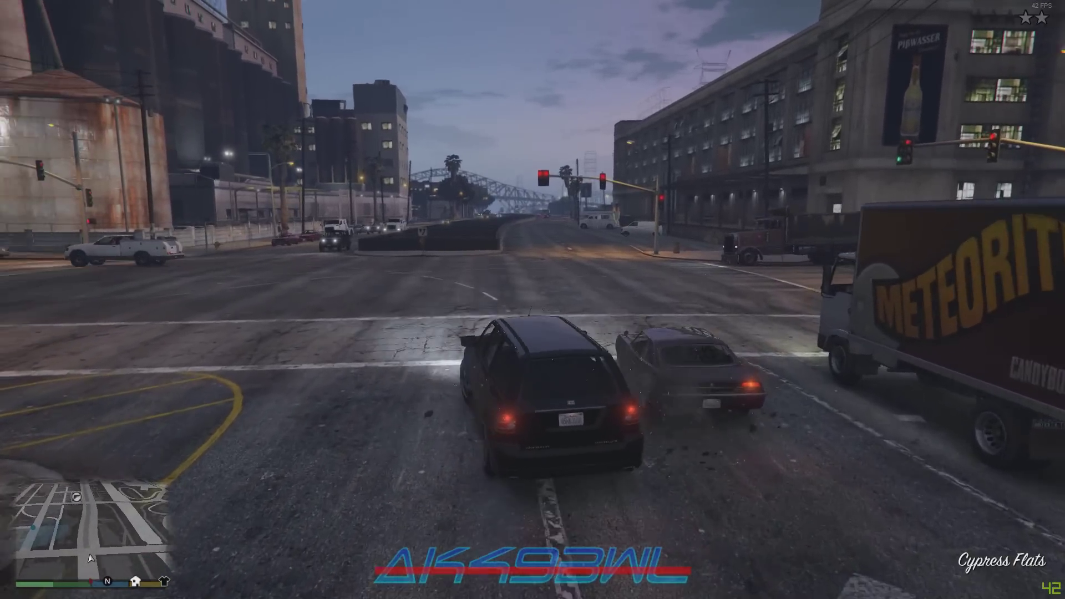
key("w")
- Exit the game to Windows from the pause menu's Game section
key("Escape")
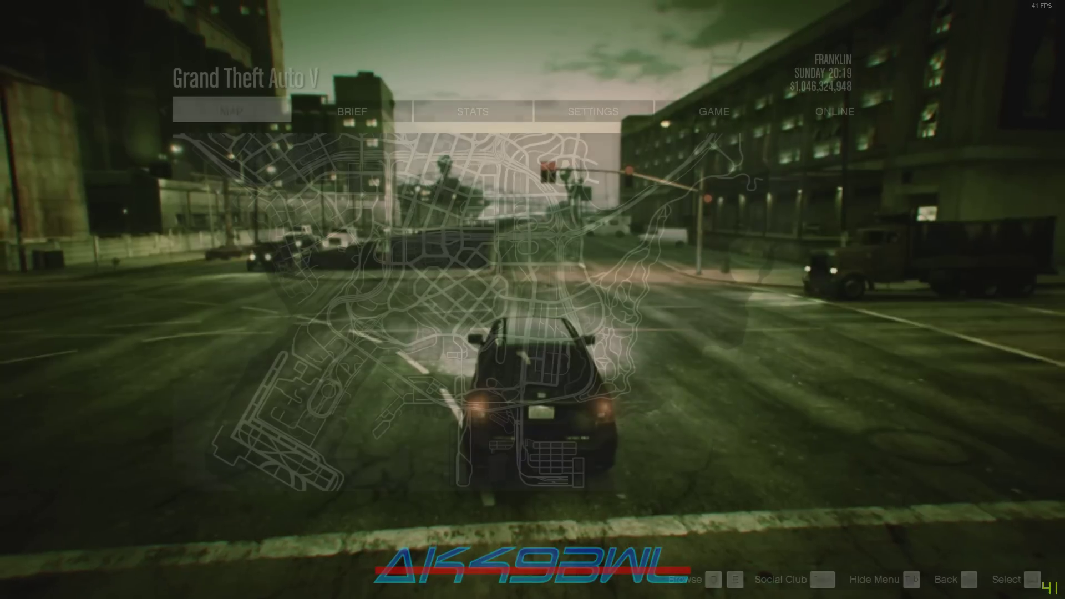
key("e")
key("e")
key("e")
key("e")
key("Return")
key("Down")
key("Down")
key("Down")
key("Down")
key("Return")
key("Return")
key("Return")
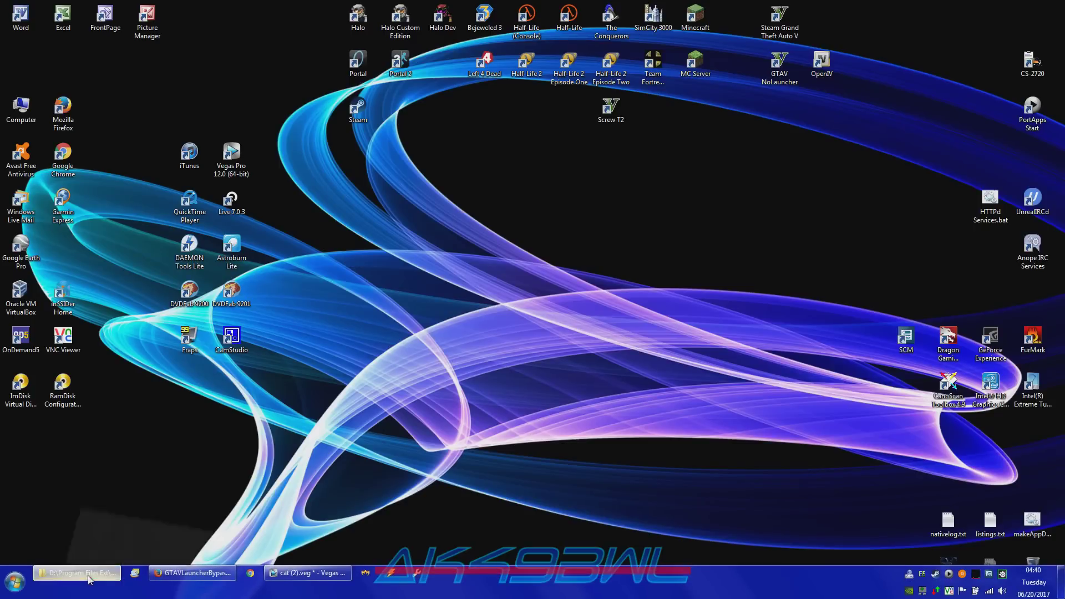
- Move all 22 asi\Active items into Grand Theft Auto V, skipping conflicting logs, then close Explorer
left_click(78, 590)
left_click(237, 328)
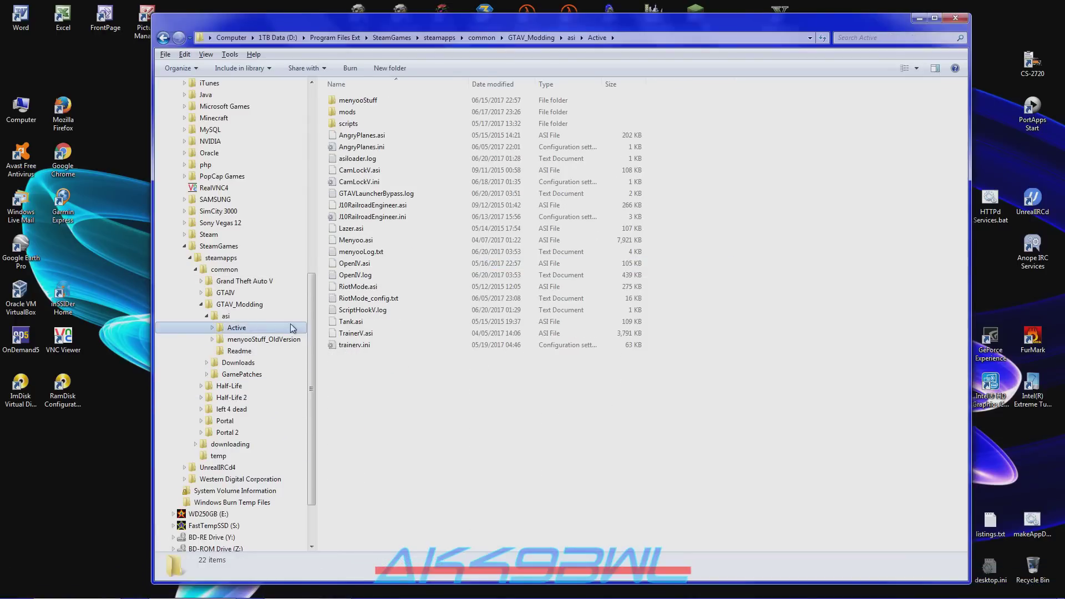
left_click_drag(353, 377, 408, 69)
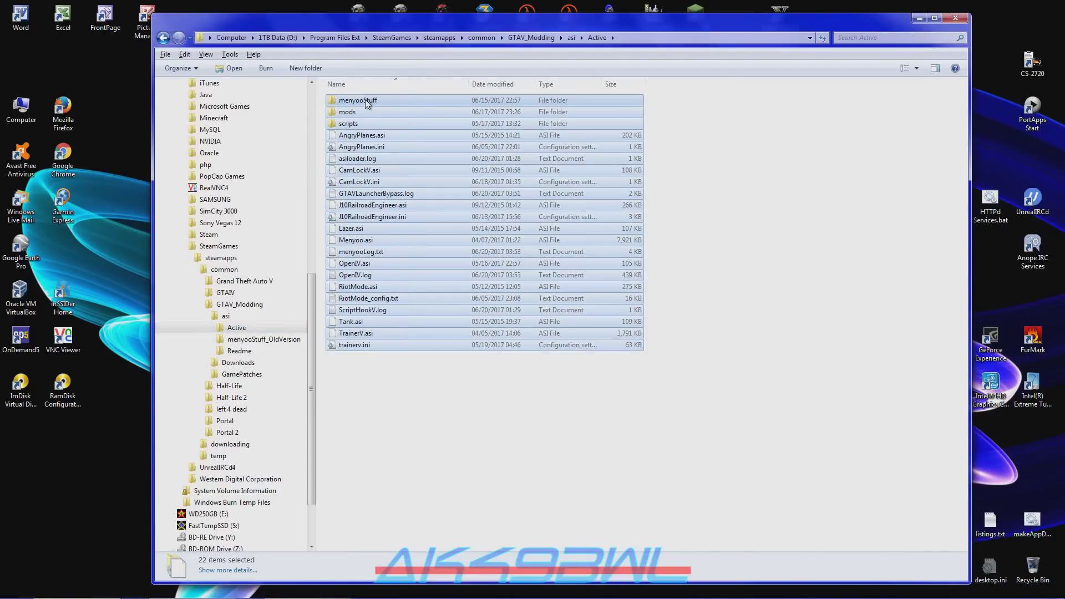
left_click_drag(367, 103, 278, 282)
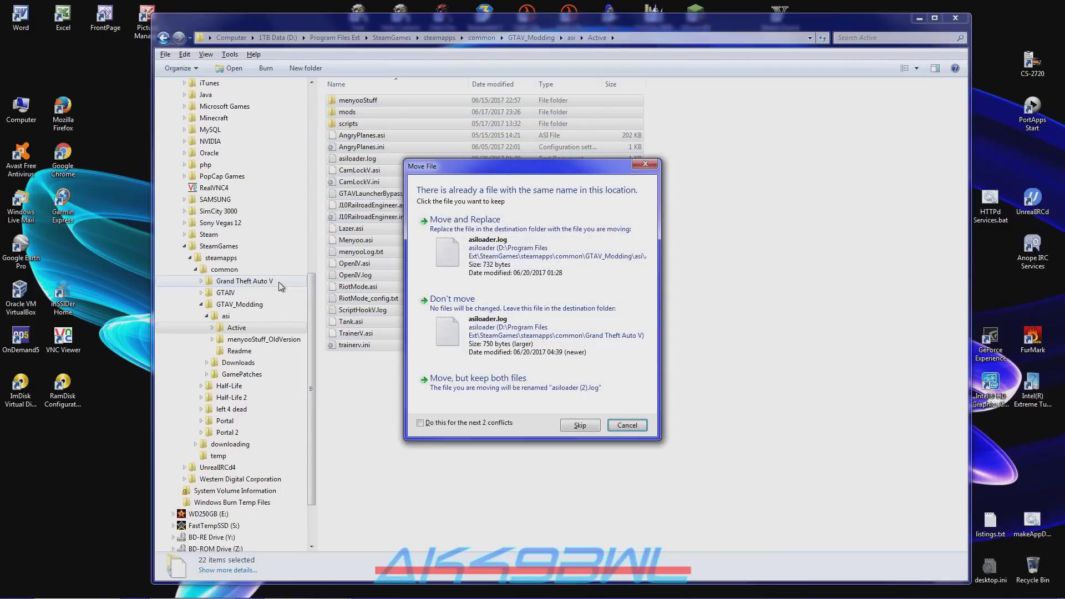
left_click(575, 423)
left_click(574, 423)
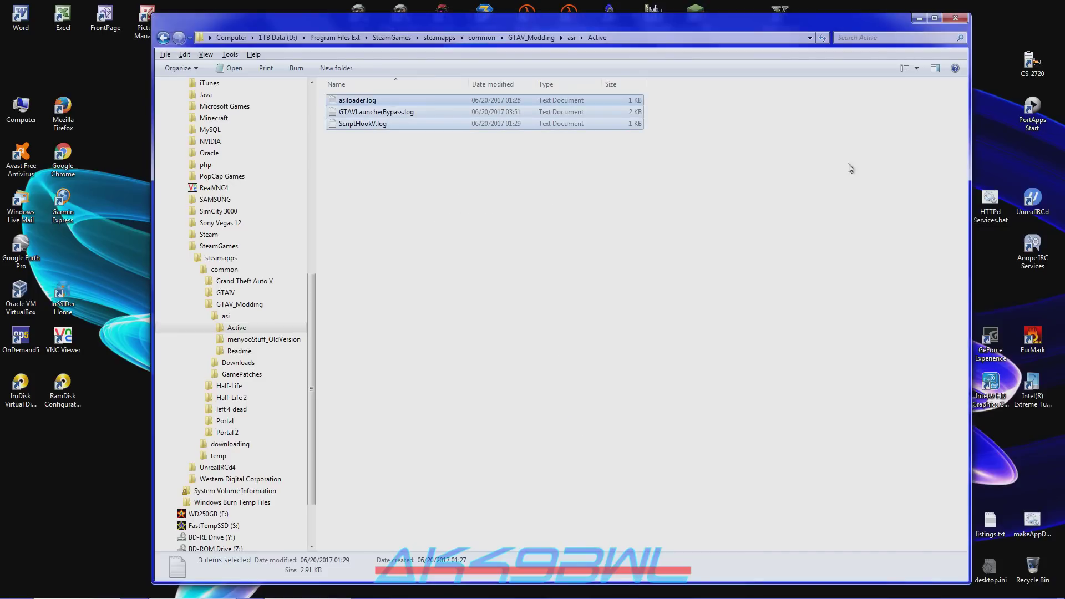
left_click(954, 20)
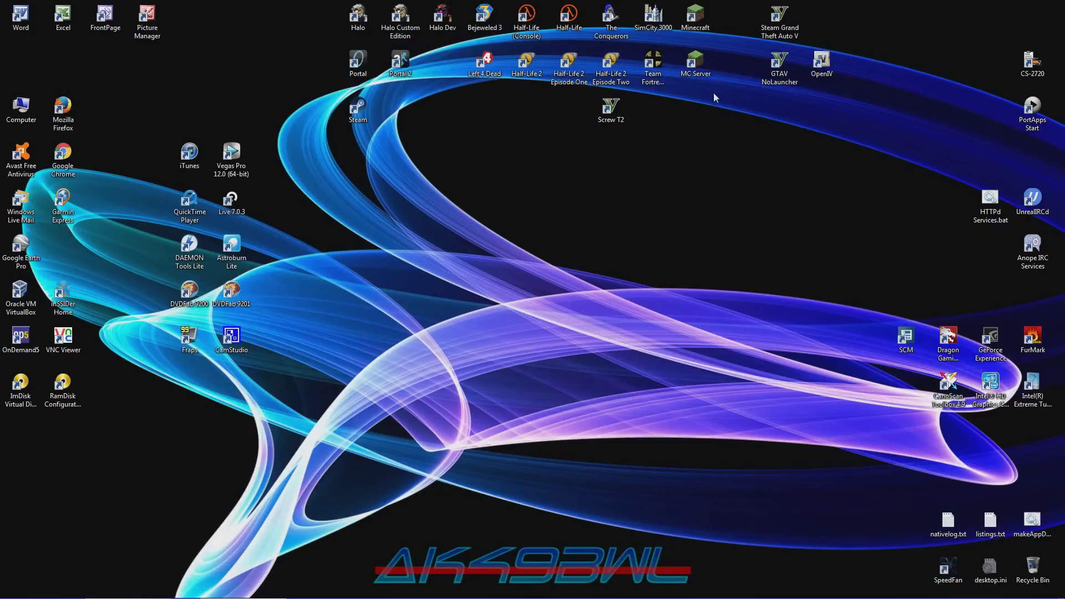
- Delete the Screw T2 shortcut and relaunch the game via GTAV NoLauncher
left_click(613, 117)
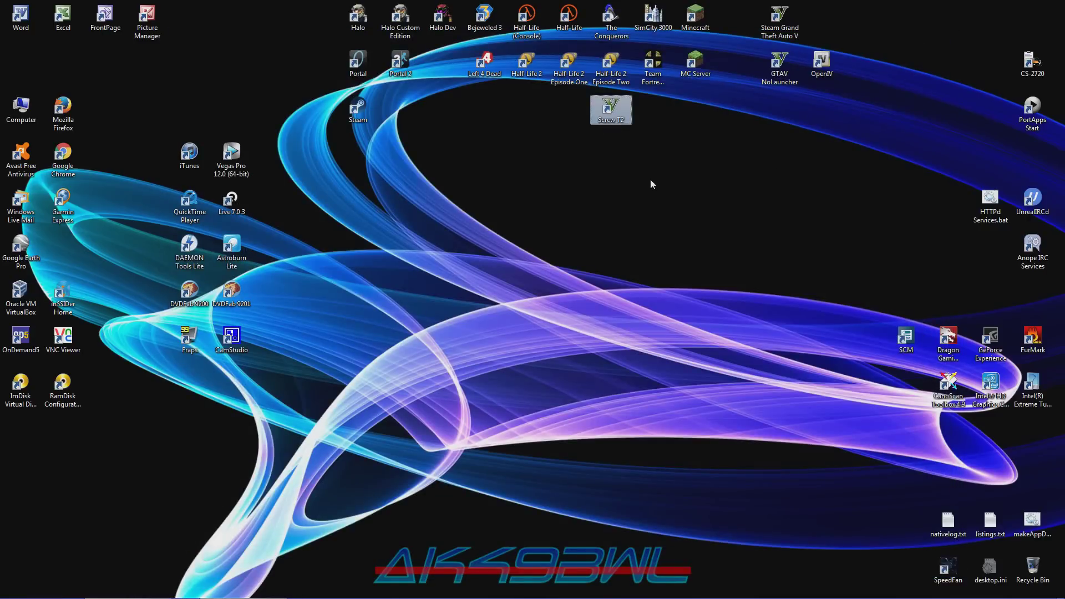
key("Delete")
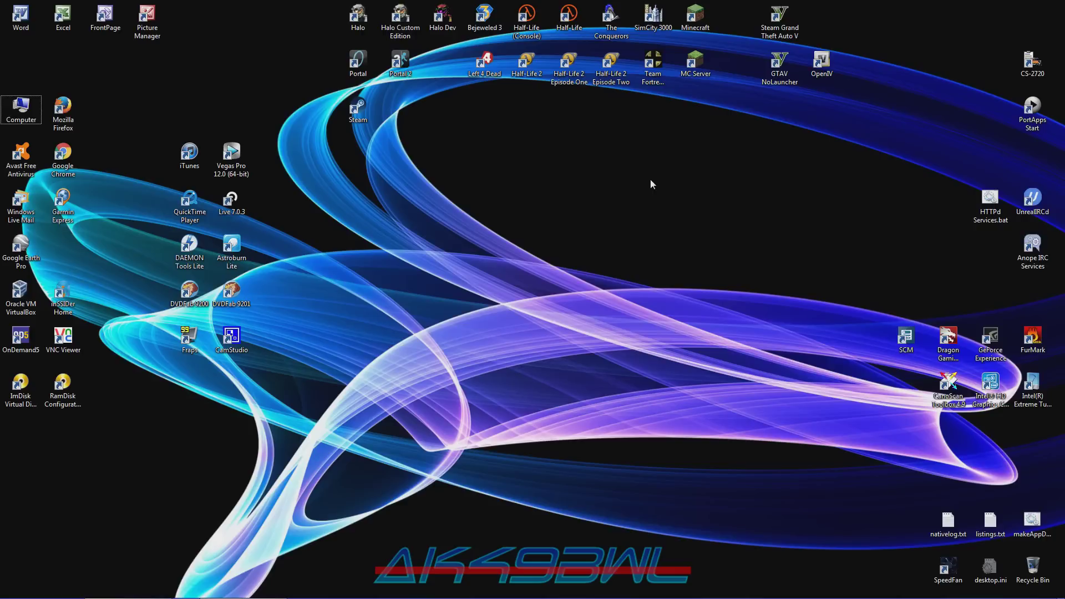
left_click(780, 75)
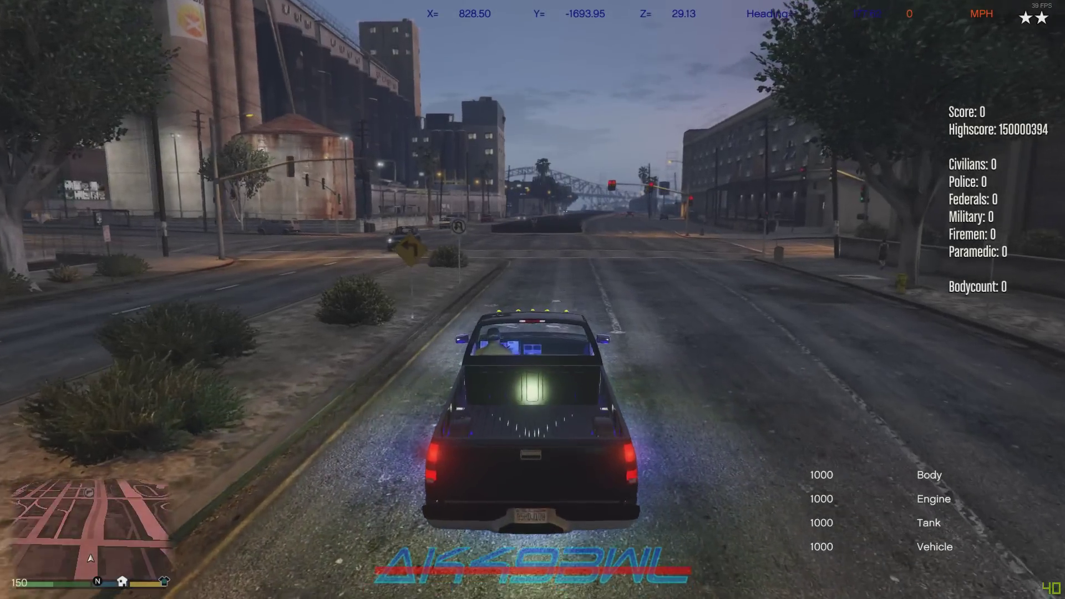
- Drive the modded pickup through the city, past the tipped garbage truck to the freeway road
key("w")
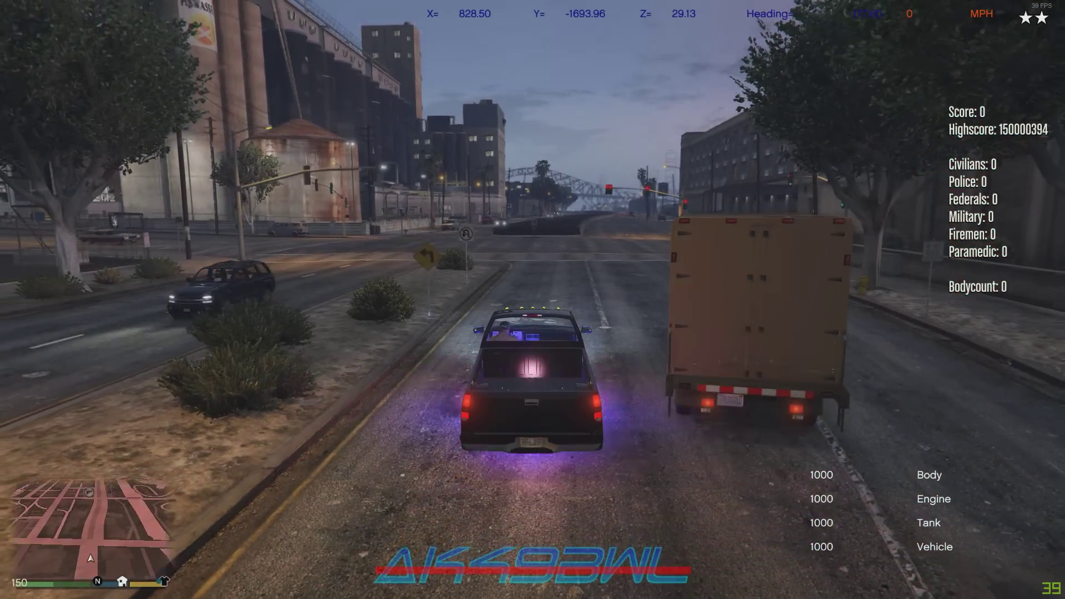
key("d")
key("s")
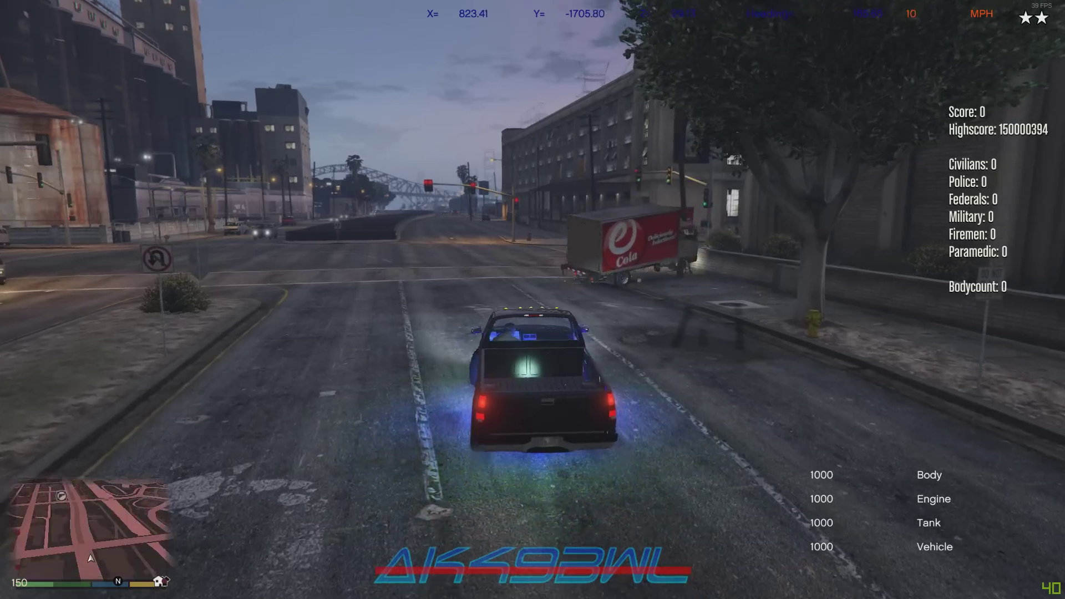
key("d")
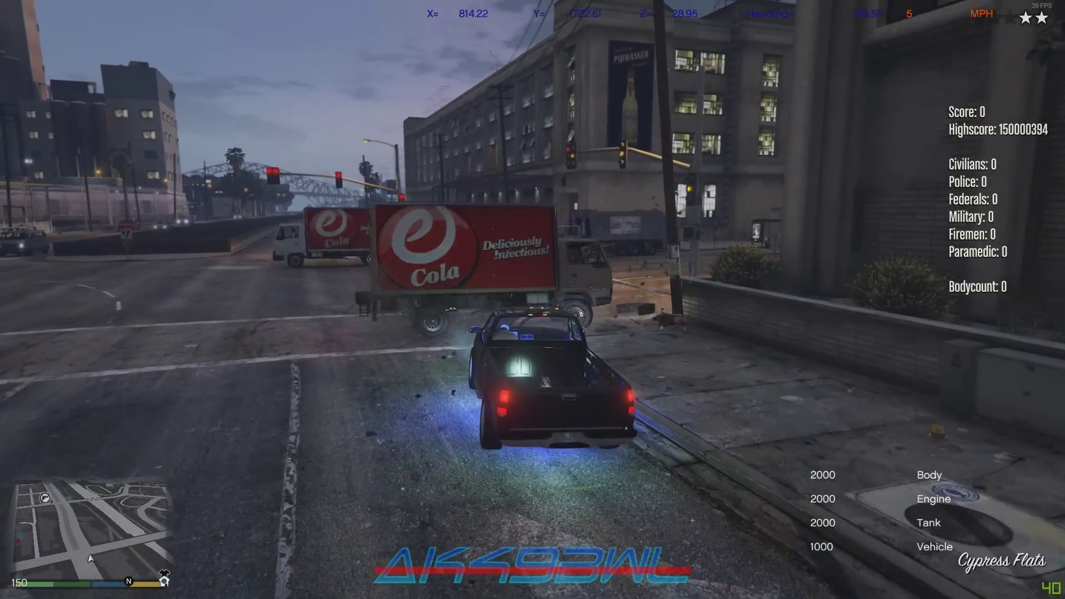
key("w")
key("a")
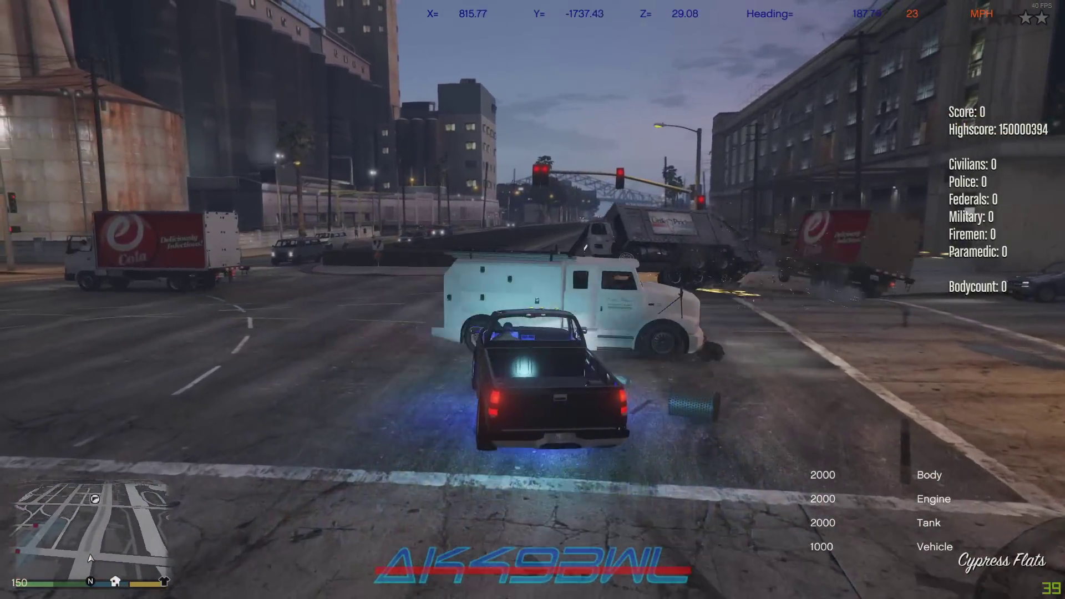
key("w")
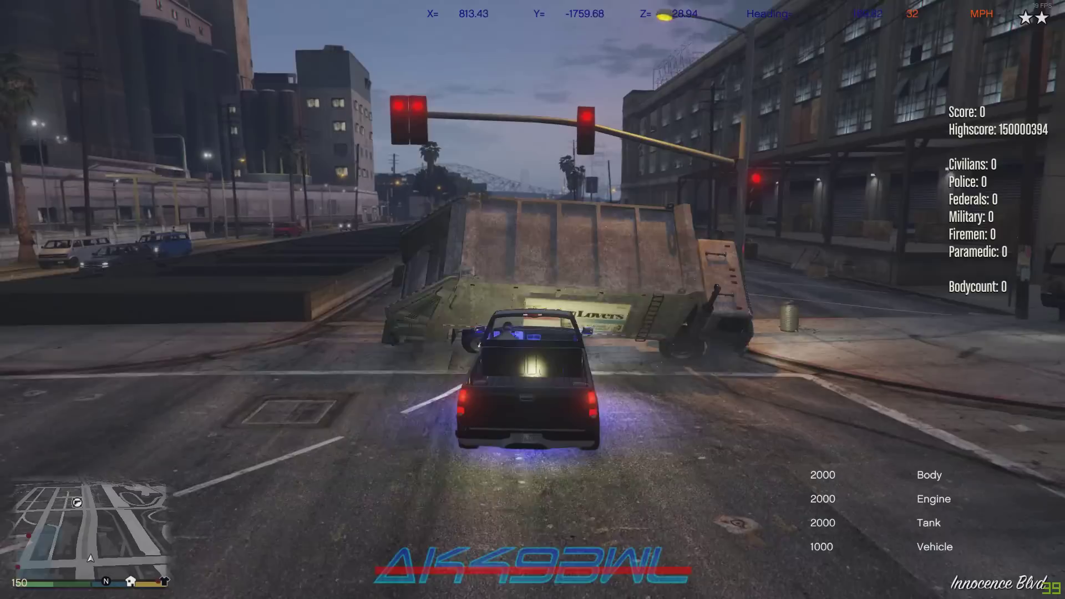
key("w")
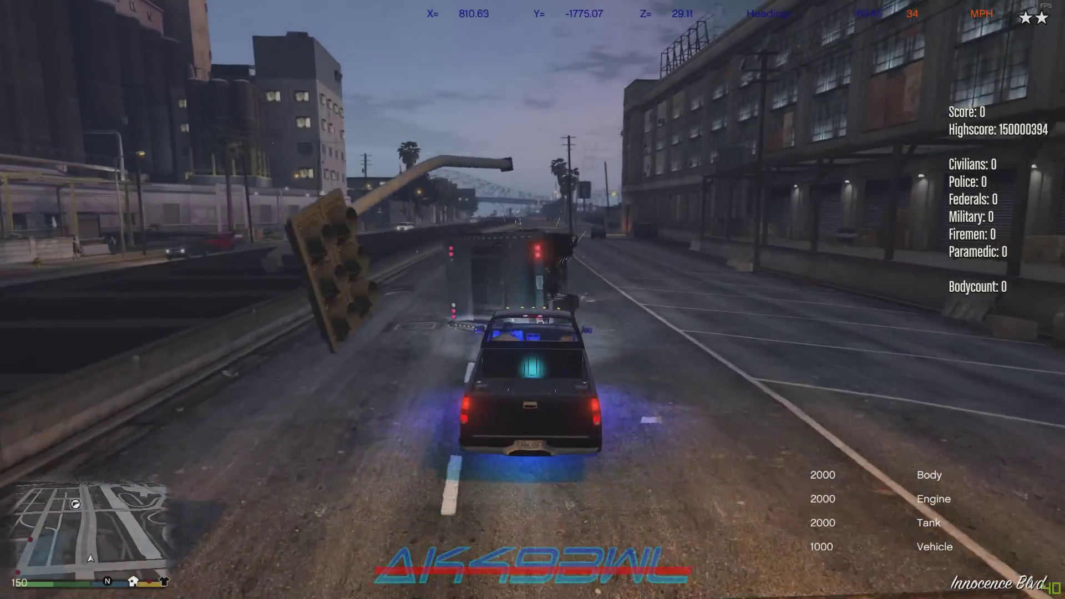
key("w")
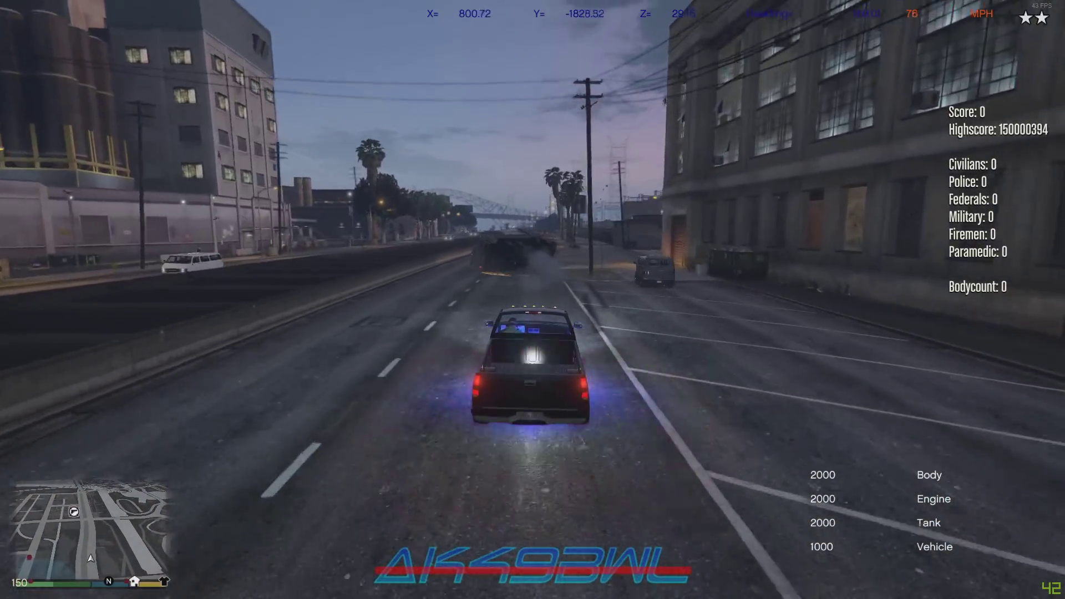
key("s")
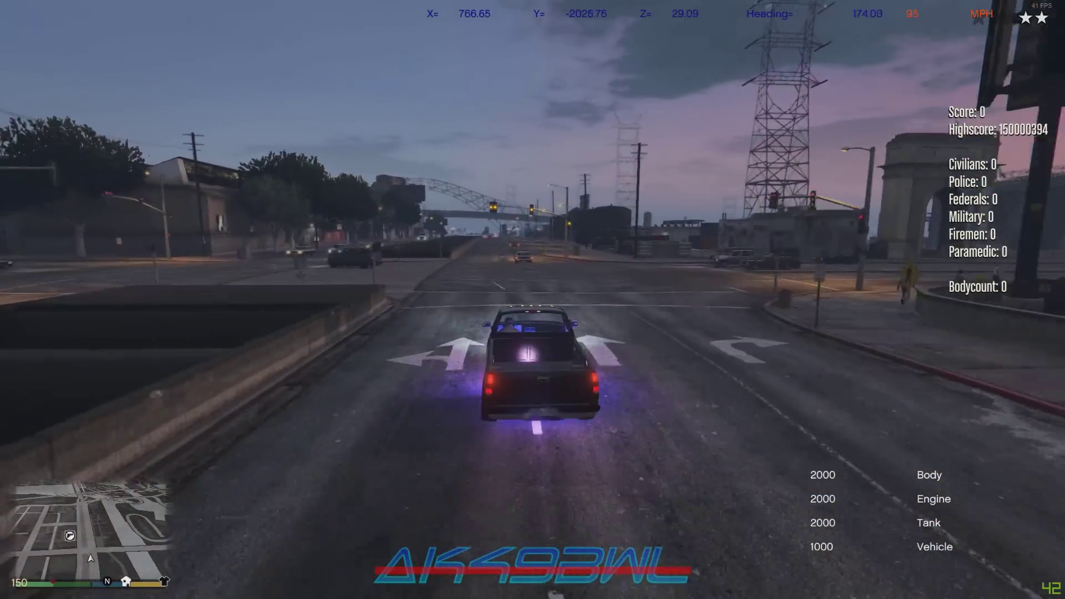
key("a")
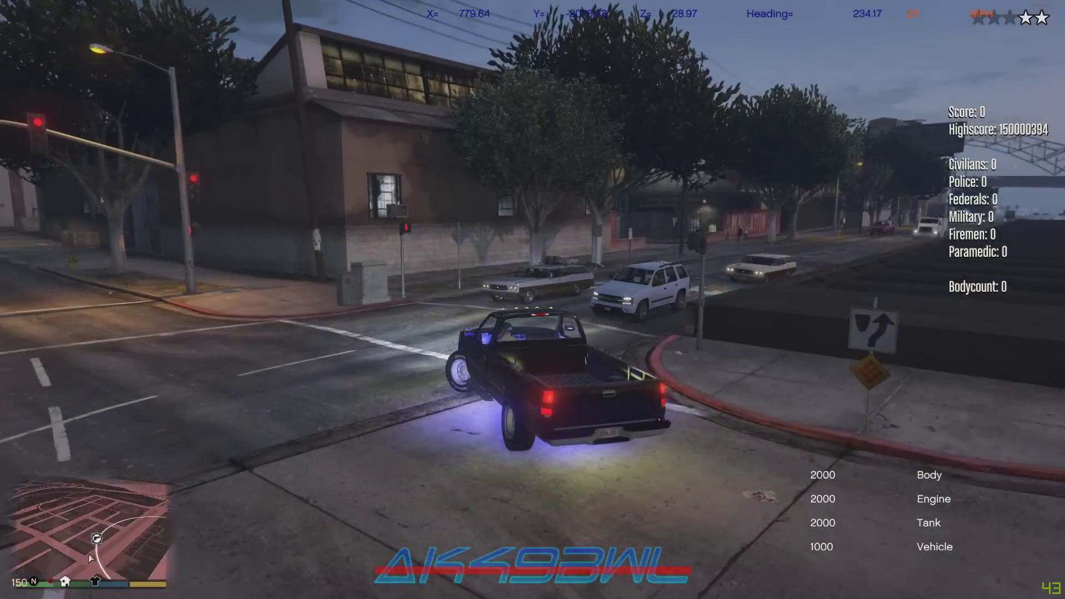
key("w")
key("a")
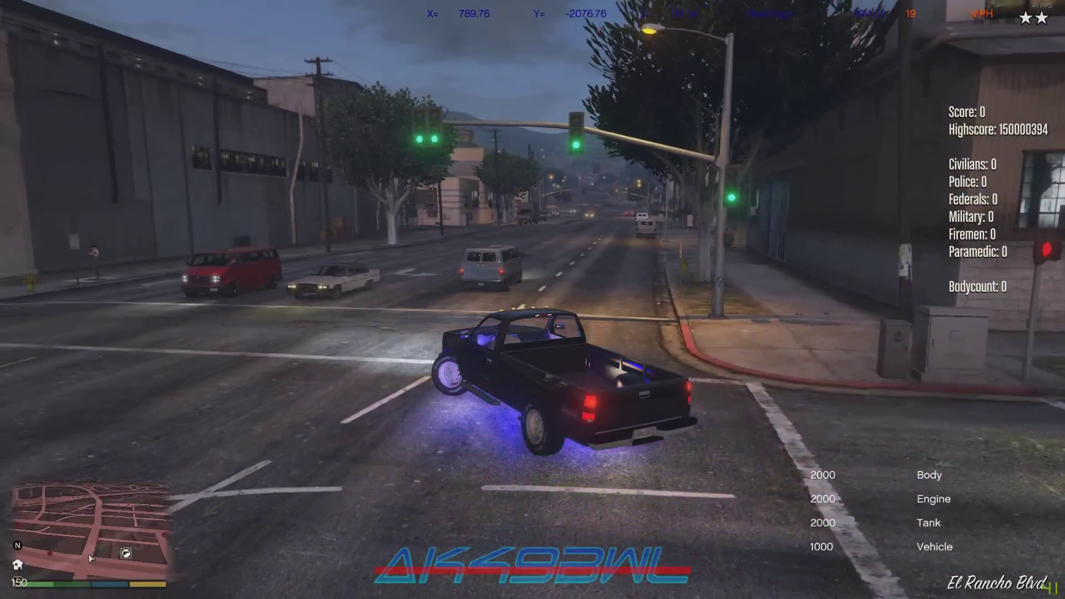
key("w")
key("a")
- Open the Menyoo trainer with F8, then crash into the police car and pedestrians
key("F8")
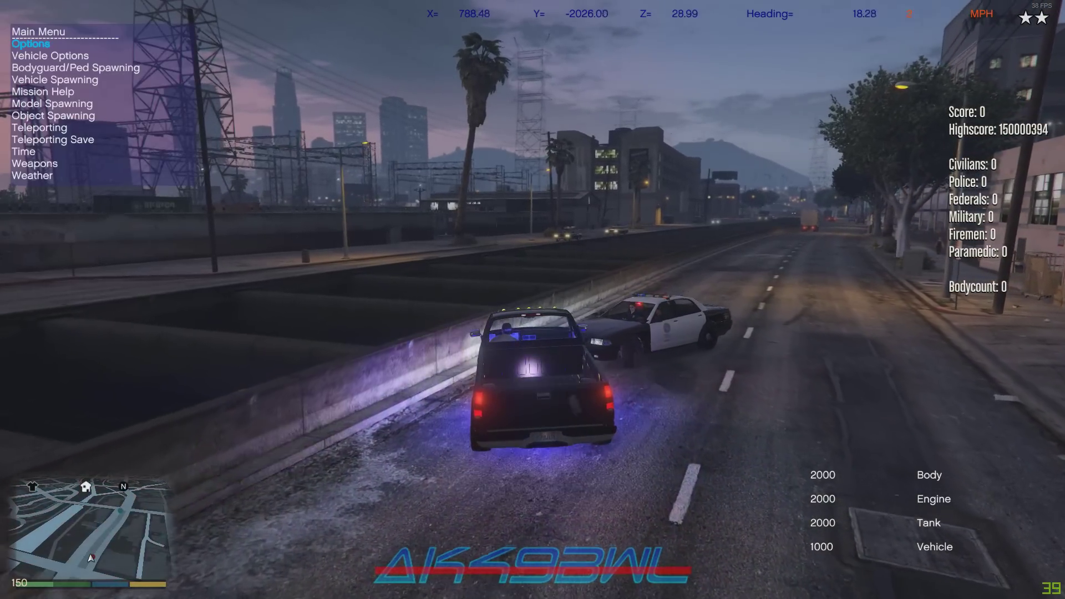
key("w")
key("d")
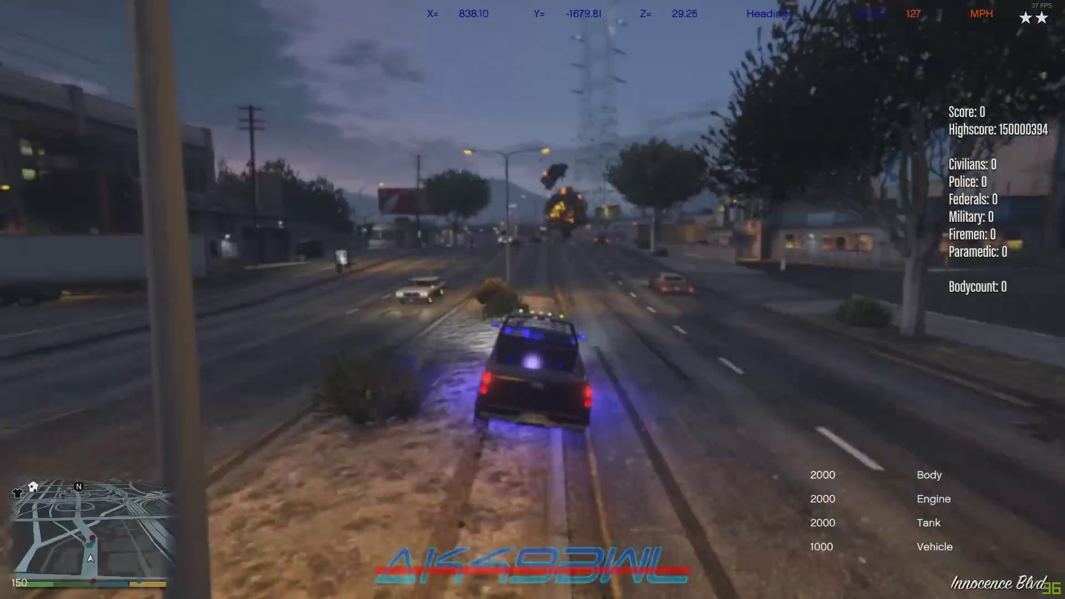
key("d")
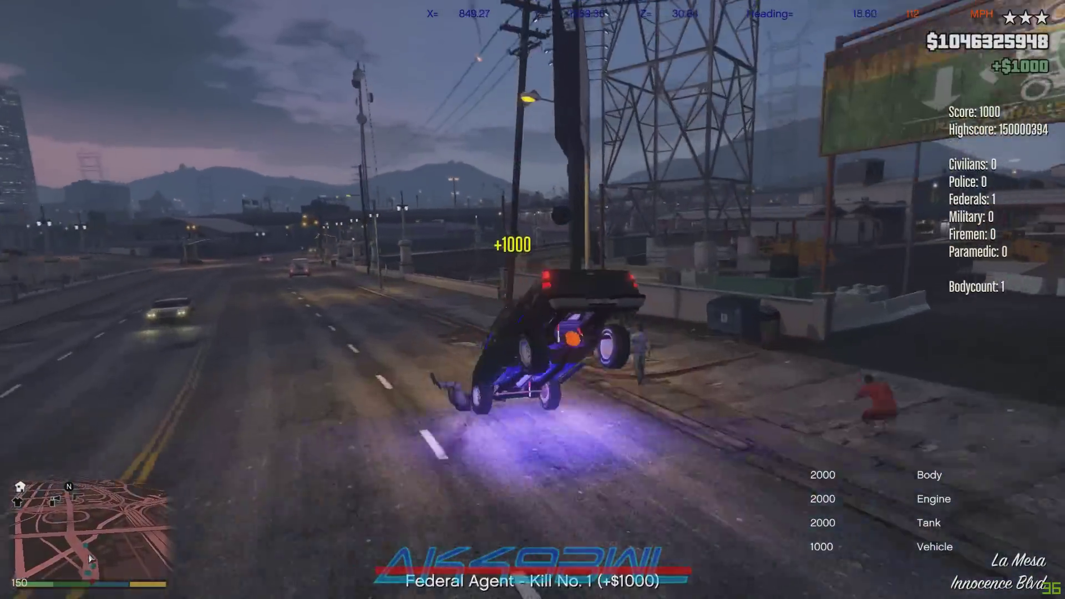
key("f")
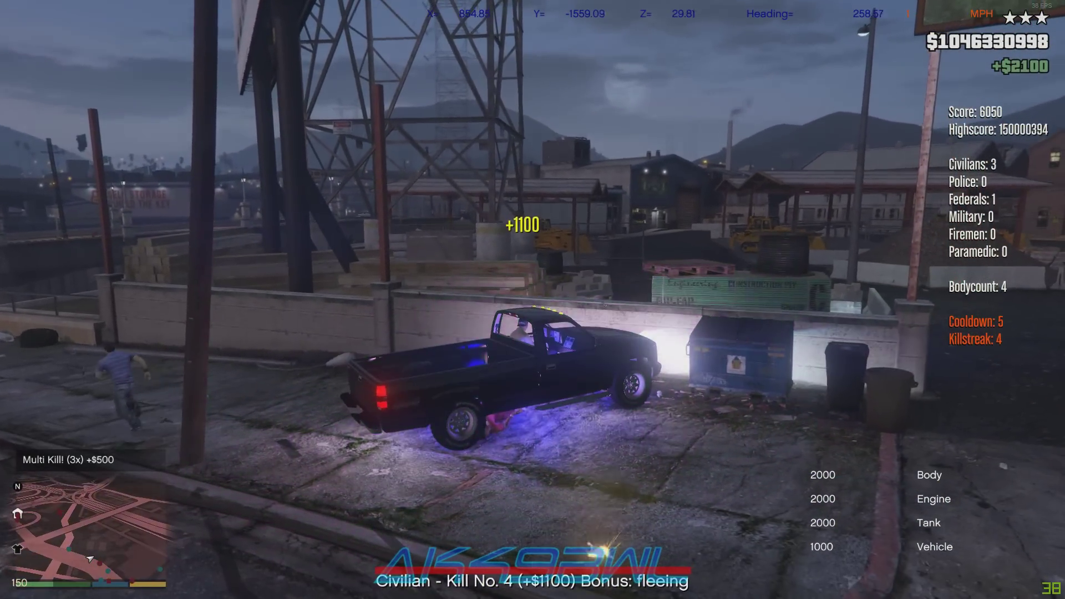
key("s")
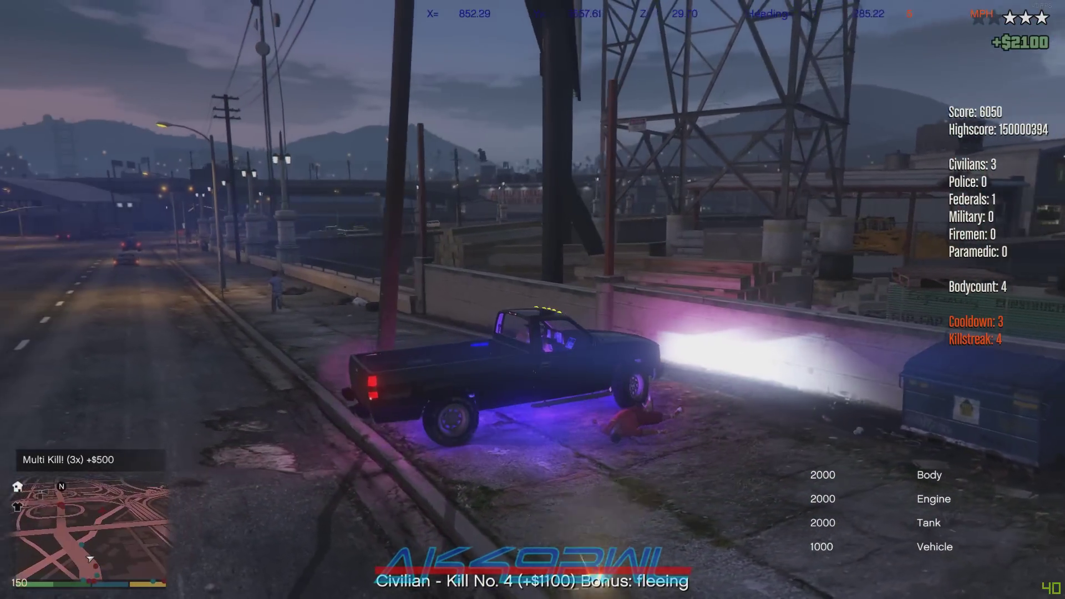
key("w")
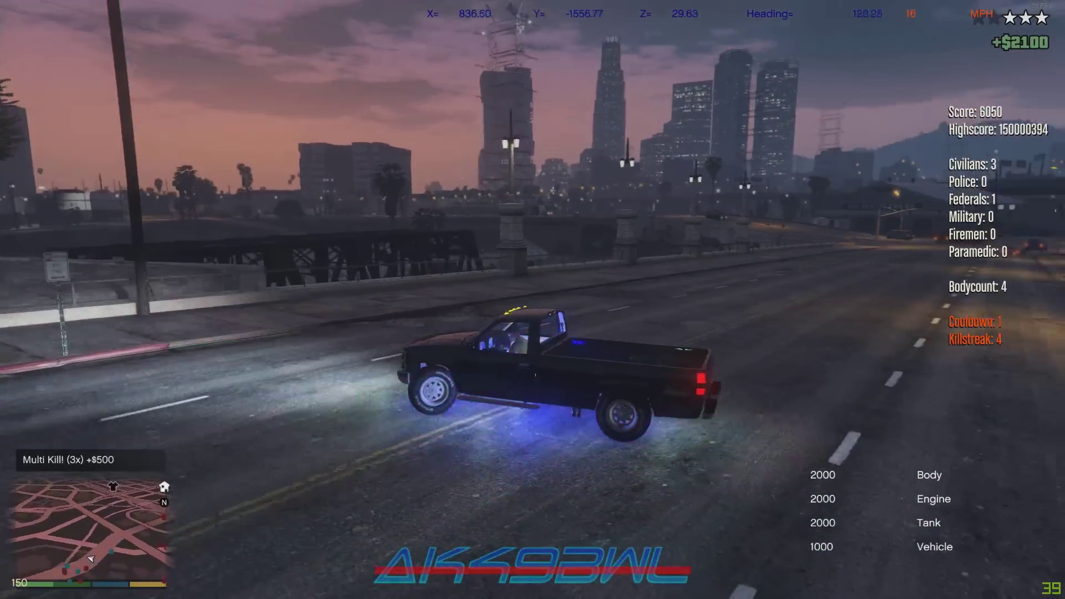
key("d")
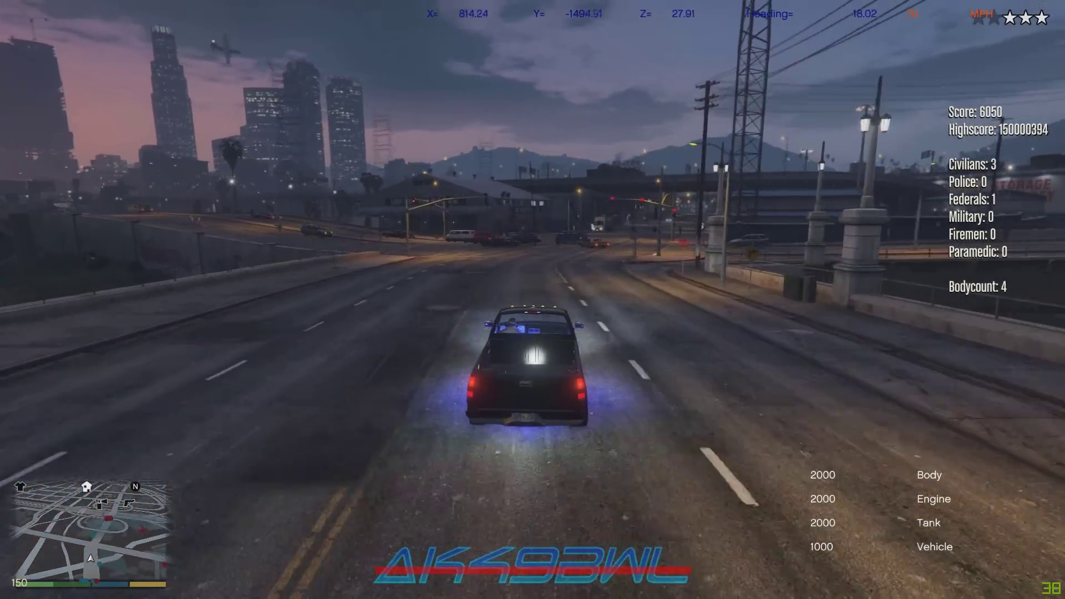
- Choose Exit Game in the pause menu's GAME tab and confirm exiting to Windows
key("Escape")
key("e")
key("e")
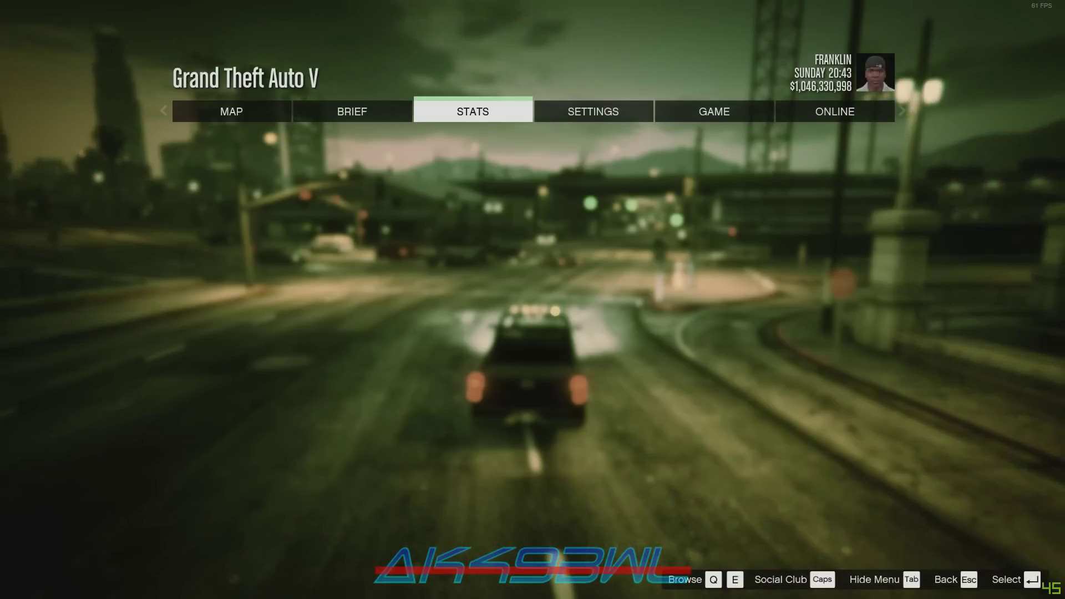
key("e")
key("e")
key("Return")
key("Down")
key("Down")
key("Down")
key("Down")
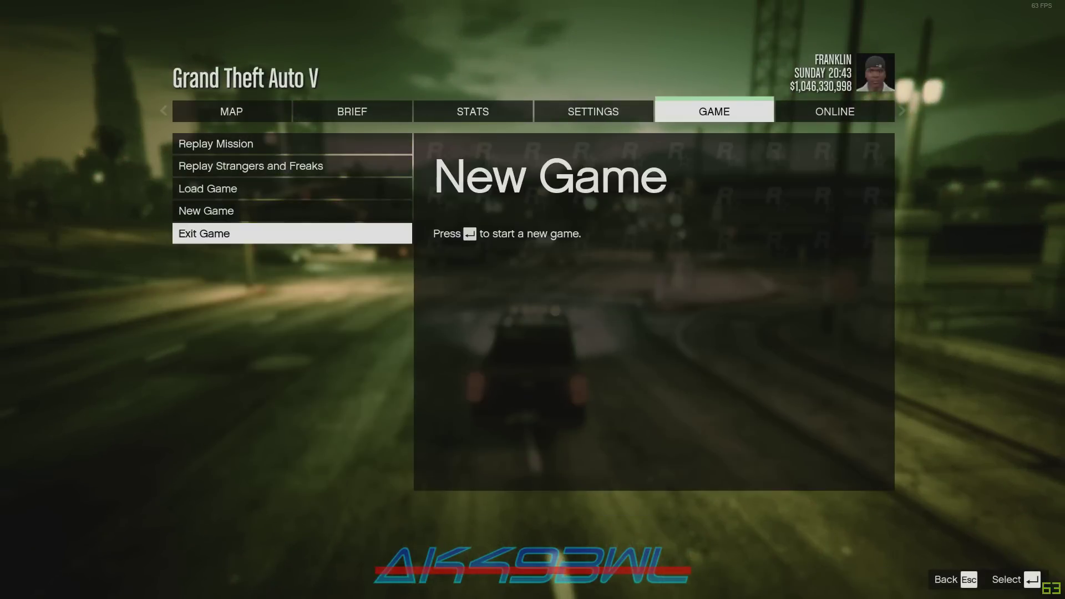
key("Return")
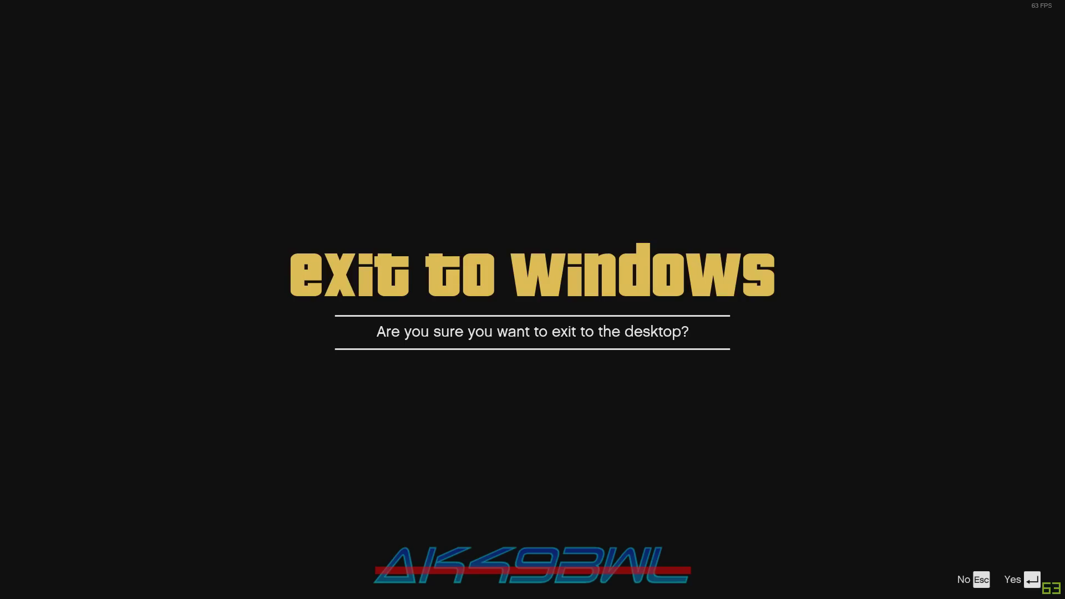
key("Return")
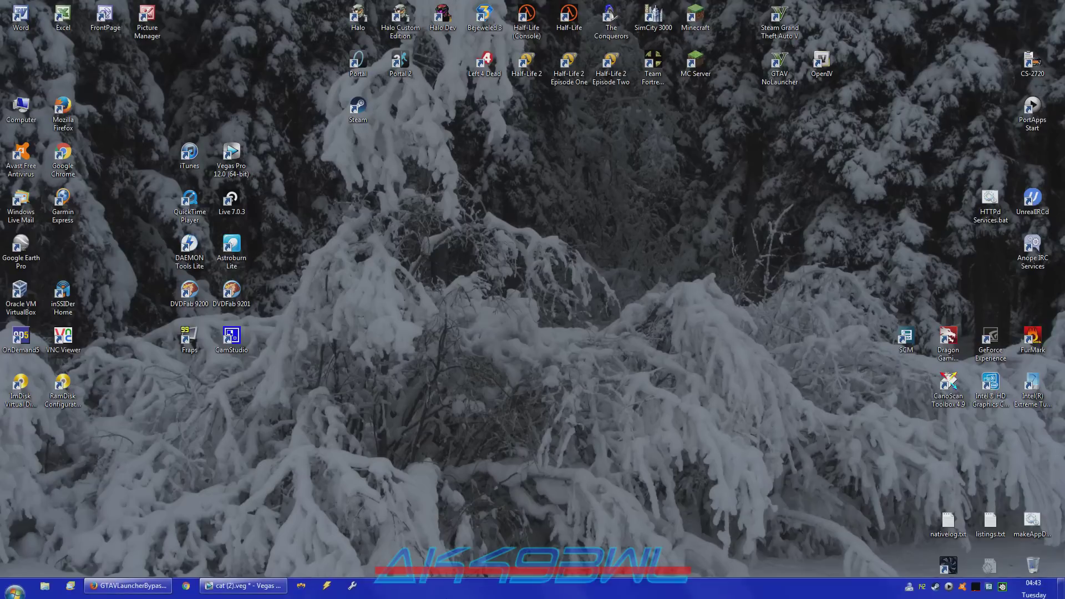
- Open a new Explorer window and minimize it to clear the desktop
key("super+e")
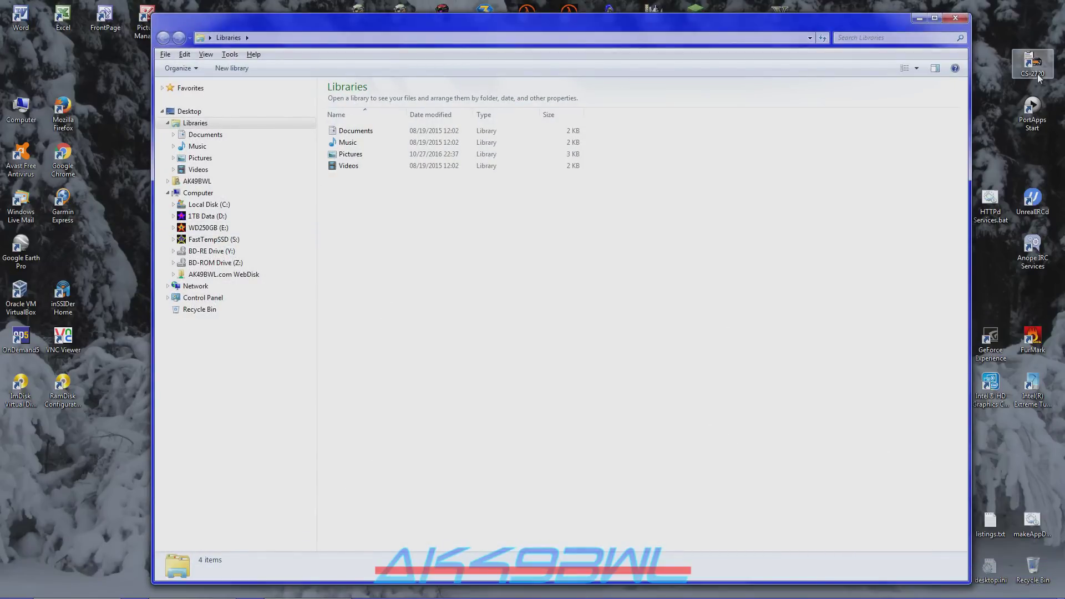
left_click(919, 18)
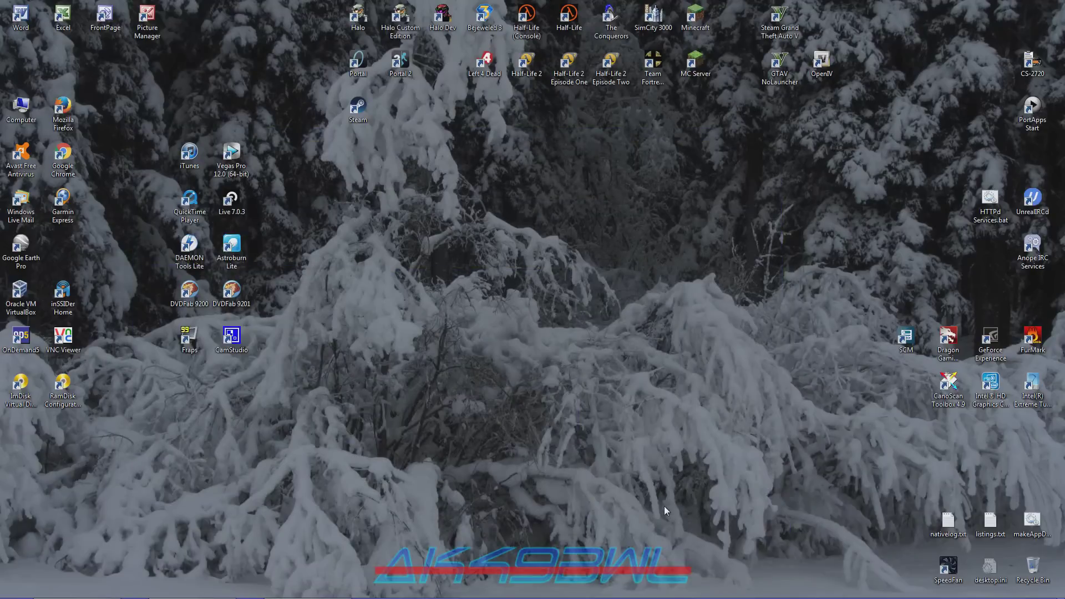
mouse_move(617, 597)
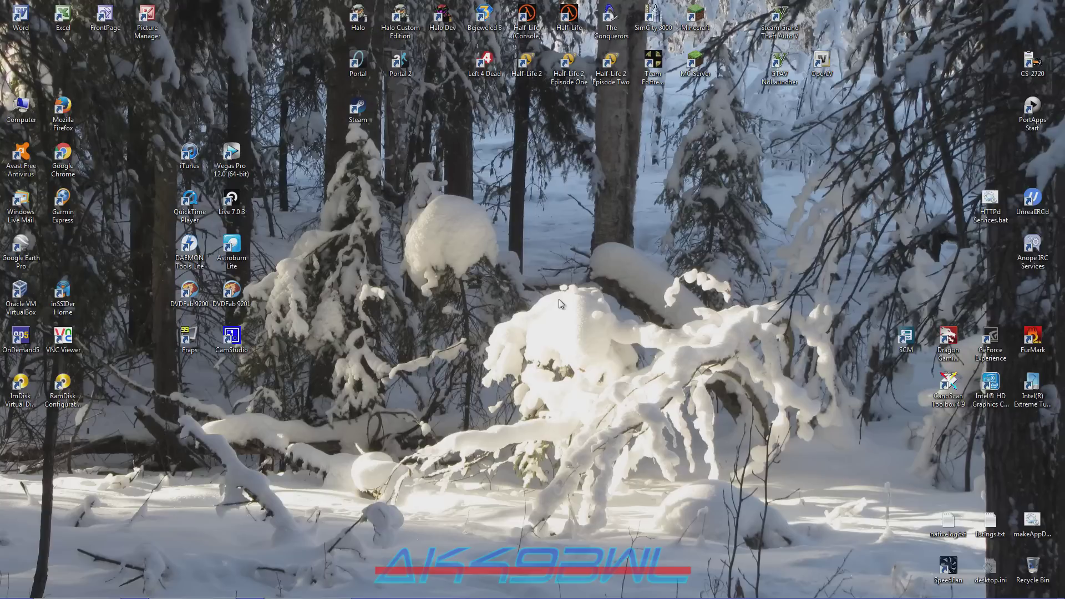
- Browse to AppData\Local\New Technology Studio\Apps\OpenIV and select OpenIV.exe
left_click(73, 575)
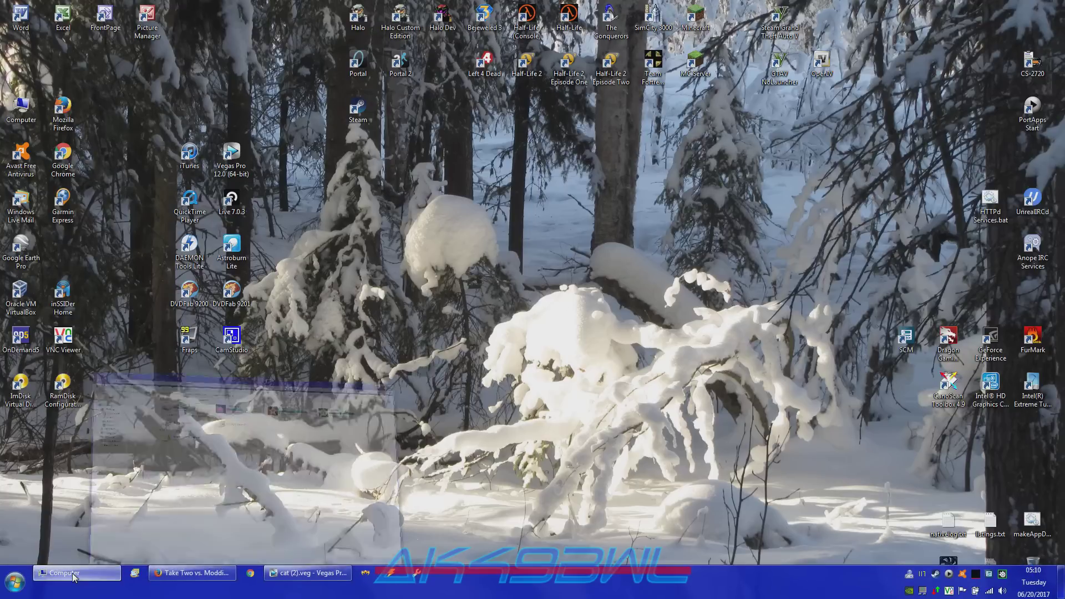
left_click(170, 182)
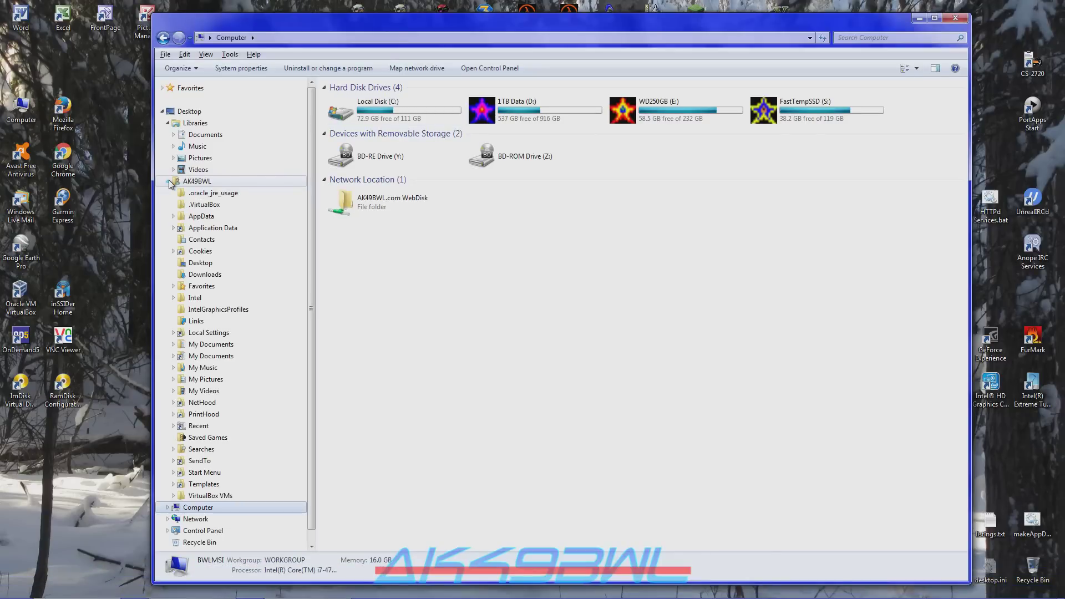
left_click(173, 216)
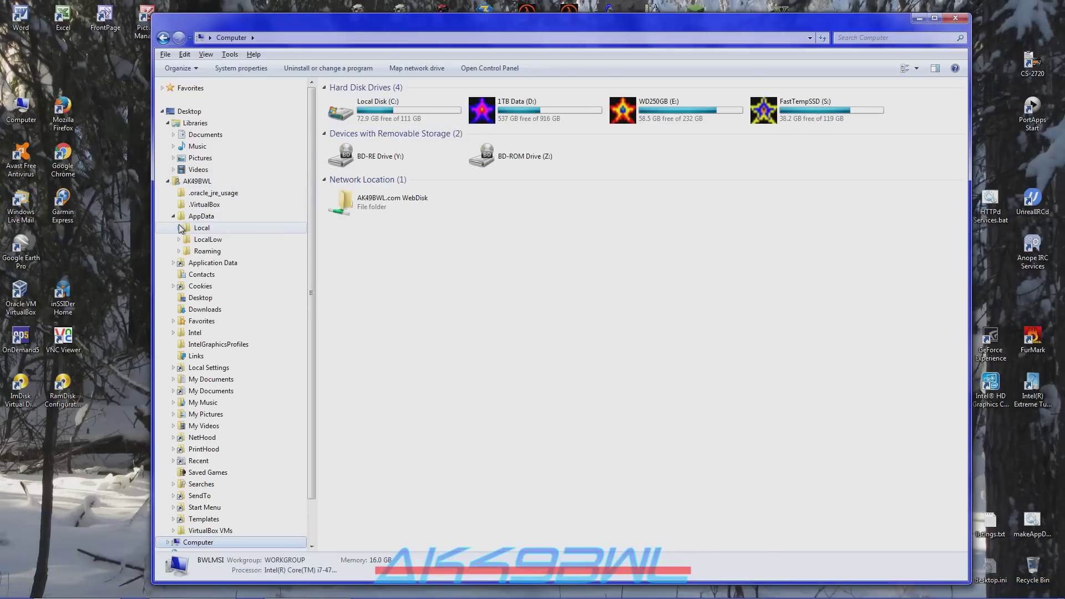
left_click(179, 228)
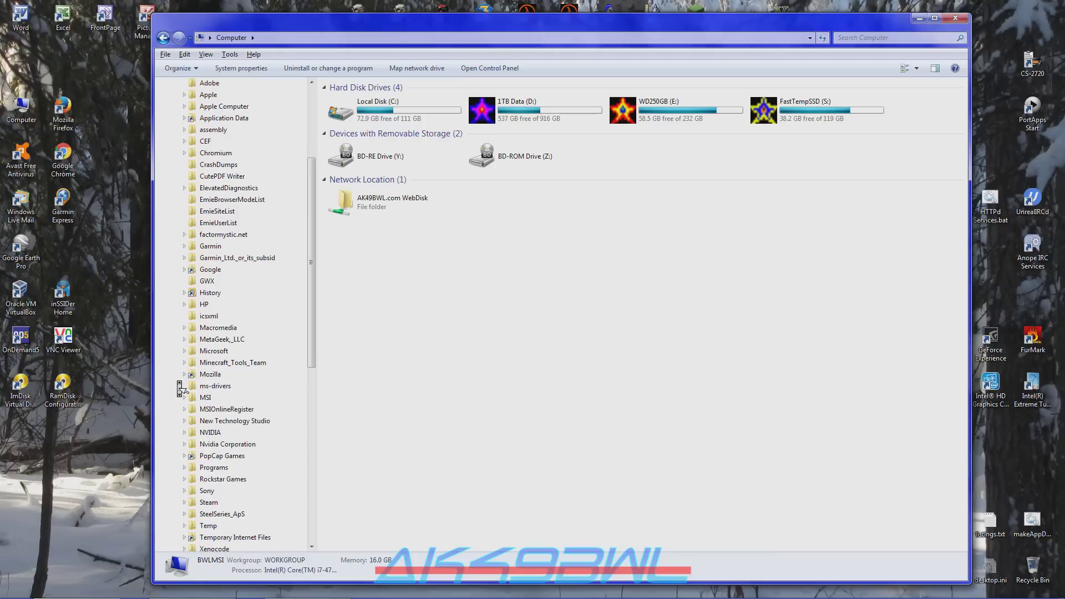
left_click(185, 423)
left_click(190, 433)
left_click(214, 444)
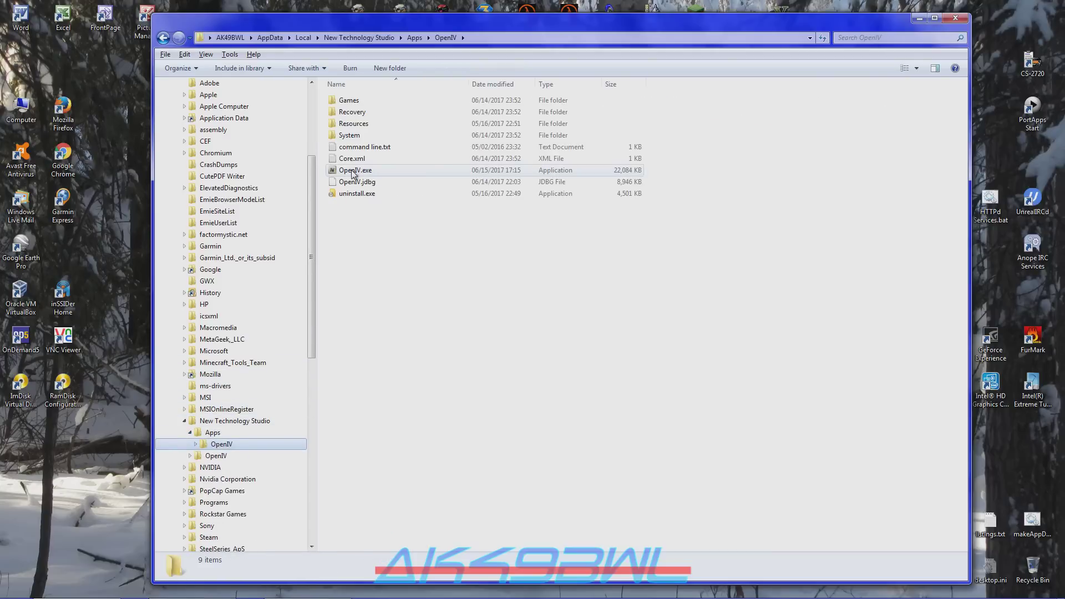
left_click(353, 172)
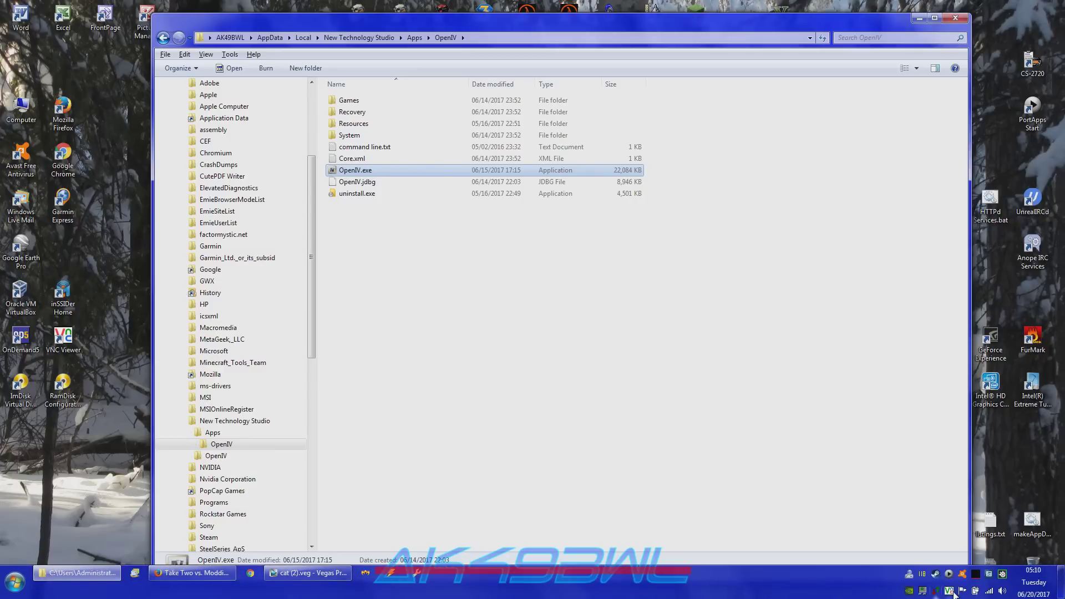
right_click(950, 575)
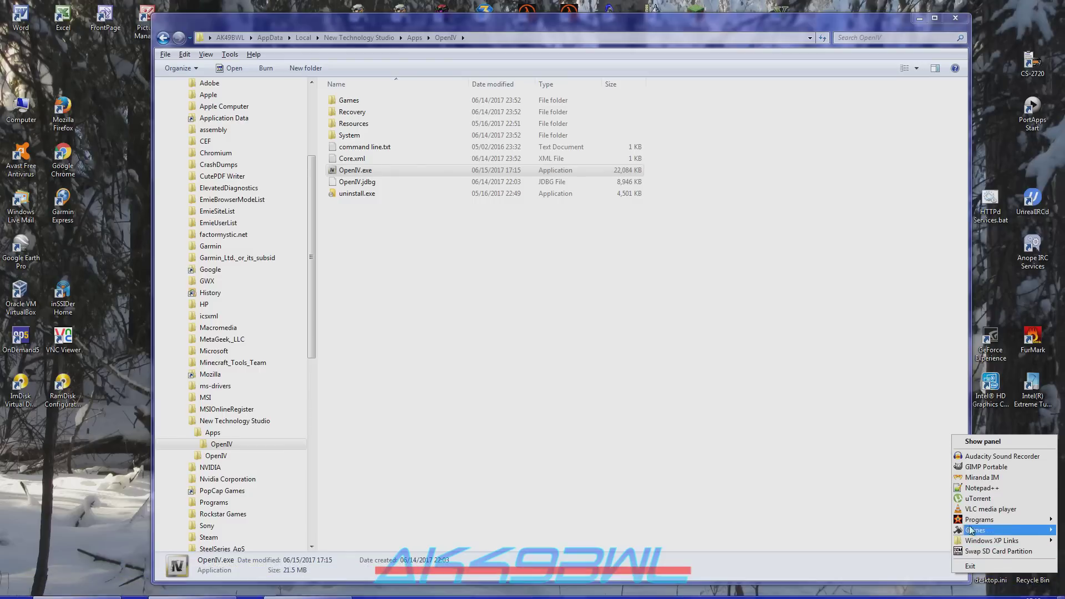
- Reopen OpenIV 2.9.0.906 - Original.exe in the XVI32 hex editor, then switch to the Firefox forum post
mouse_move(977, 520)
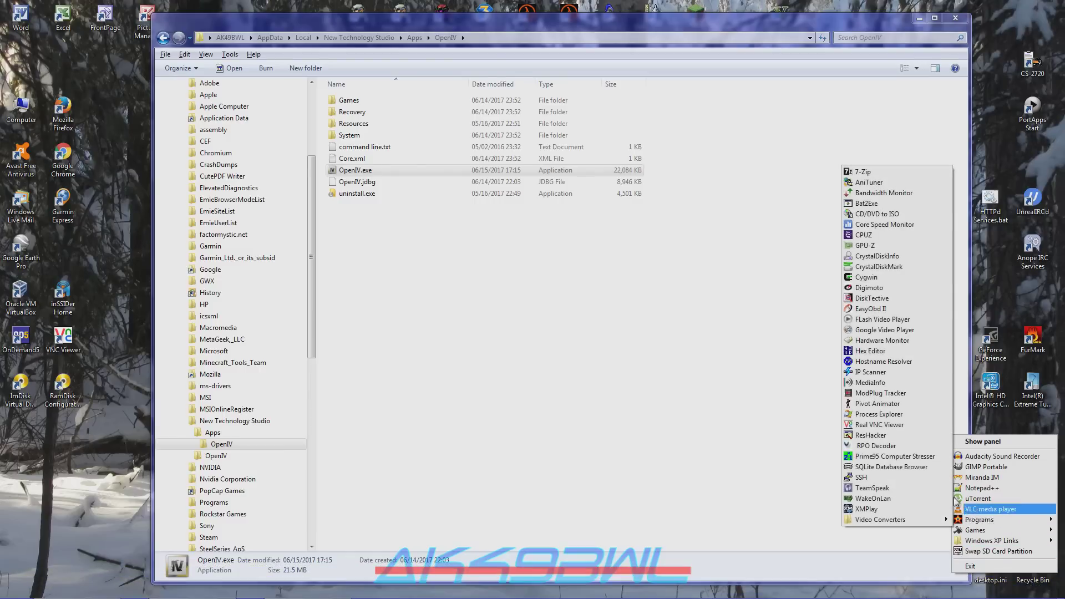
left_click(895, 351)
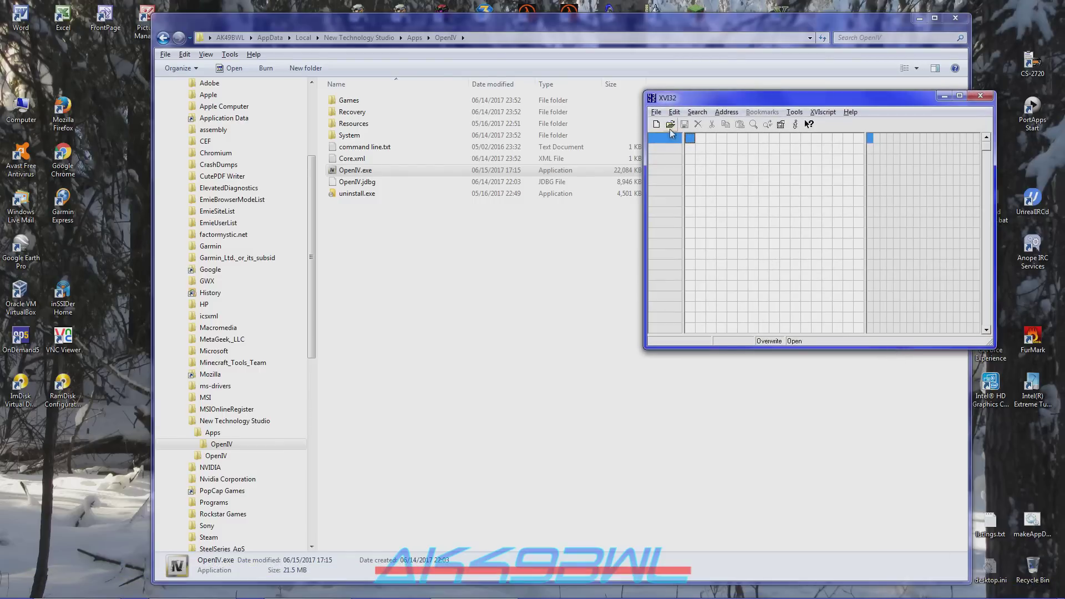
left_click(656, 112)
mouse_move(687, 161)
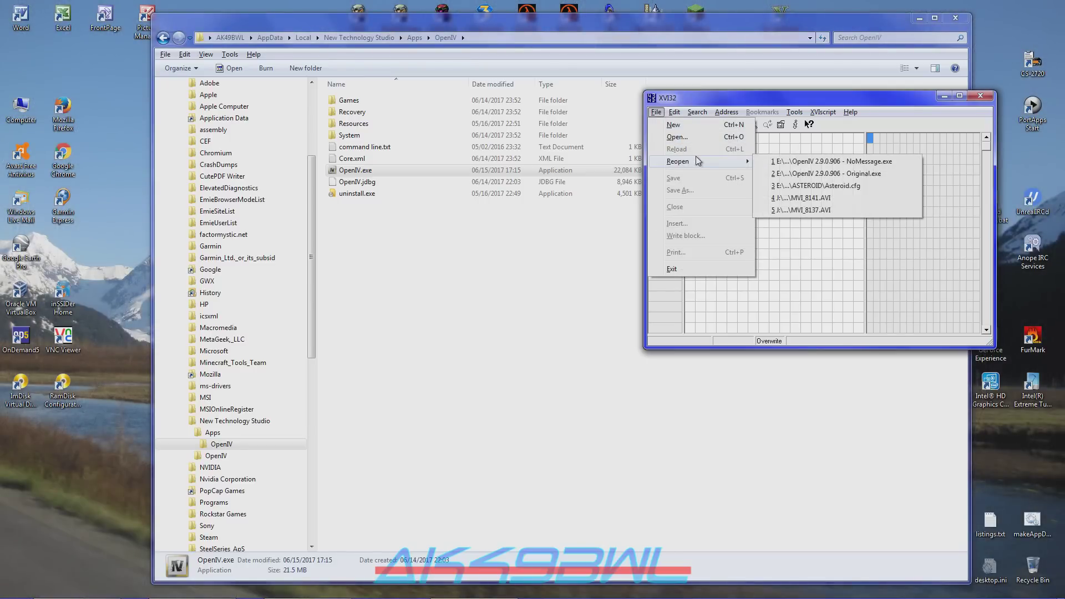
left_click(794, 173)
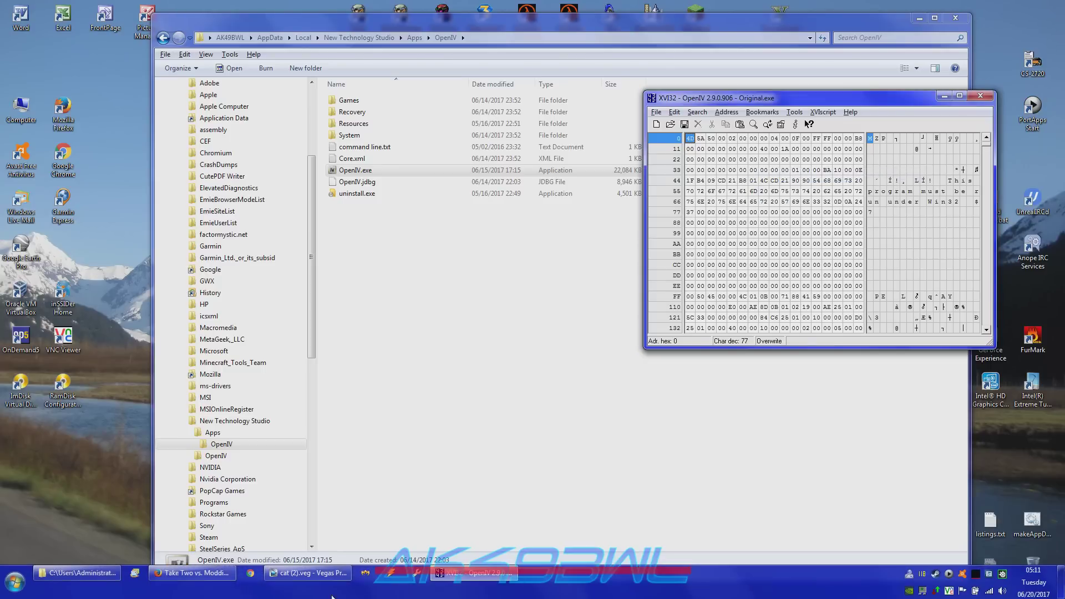
left_click(183, 577)
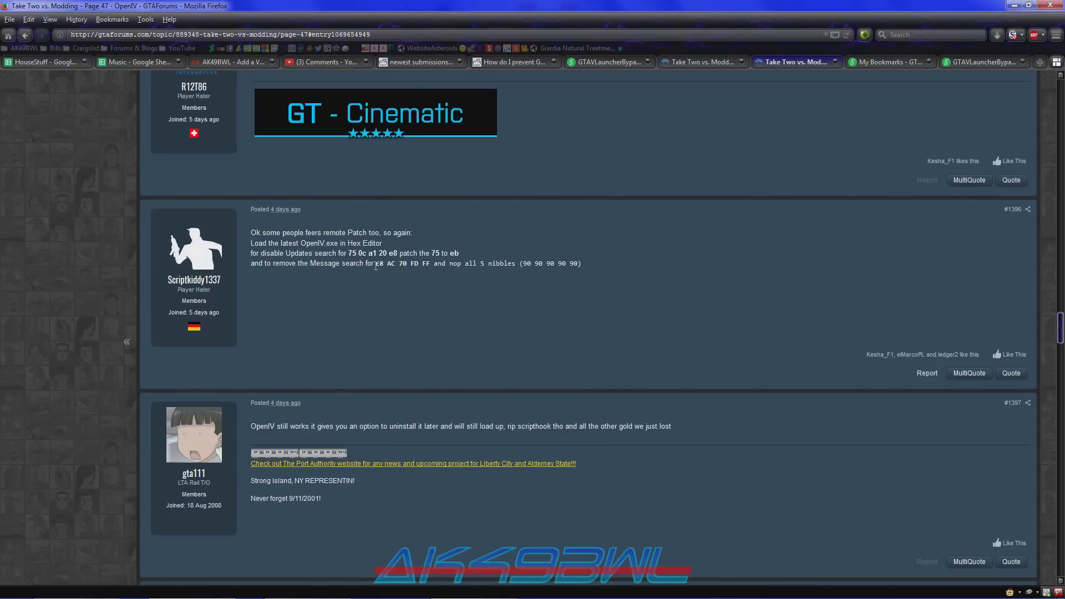
- Copy E8 AC 70 FD FF from the post and locate it with XVI32's hex search
left_click_drag(375, 266, 432, 265)
key("alt+Tab")
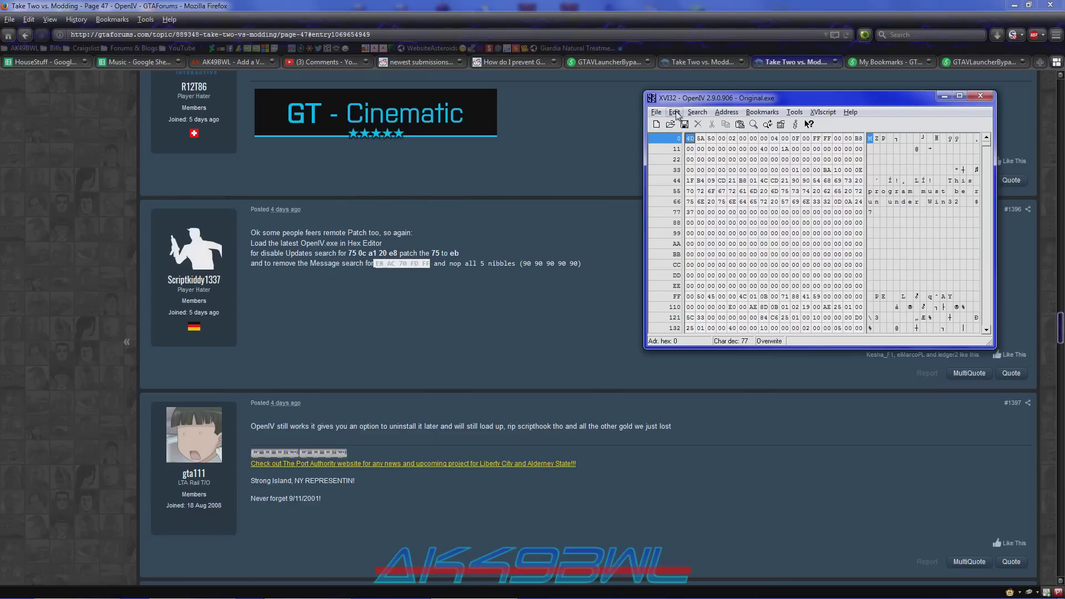
left_click(754, 125)
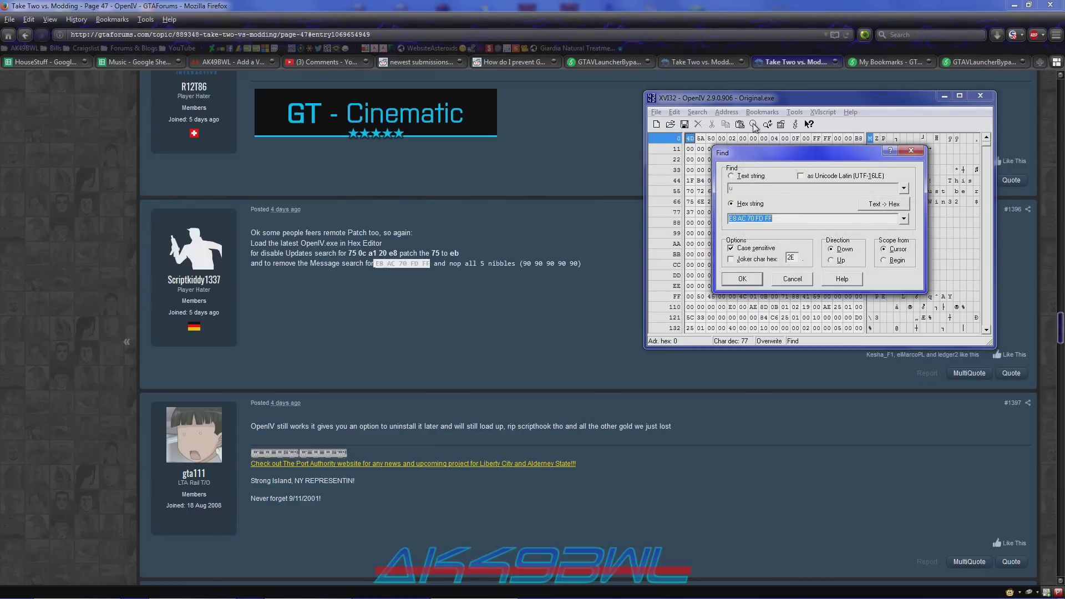
left_click(742, 282)
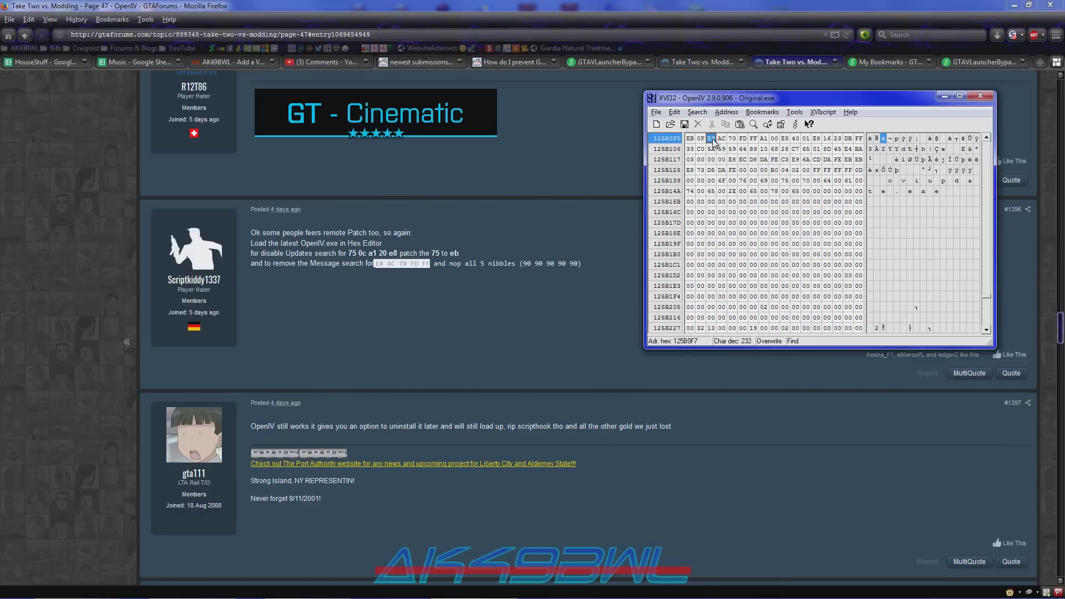
type("90 90 90 90 90")
left_click(980, 96)
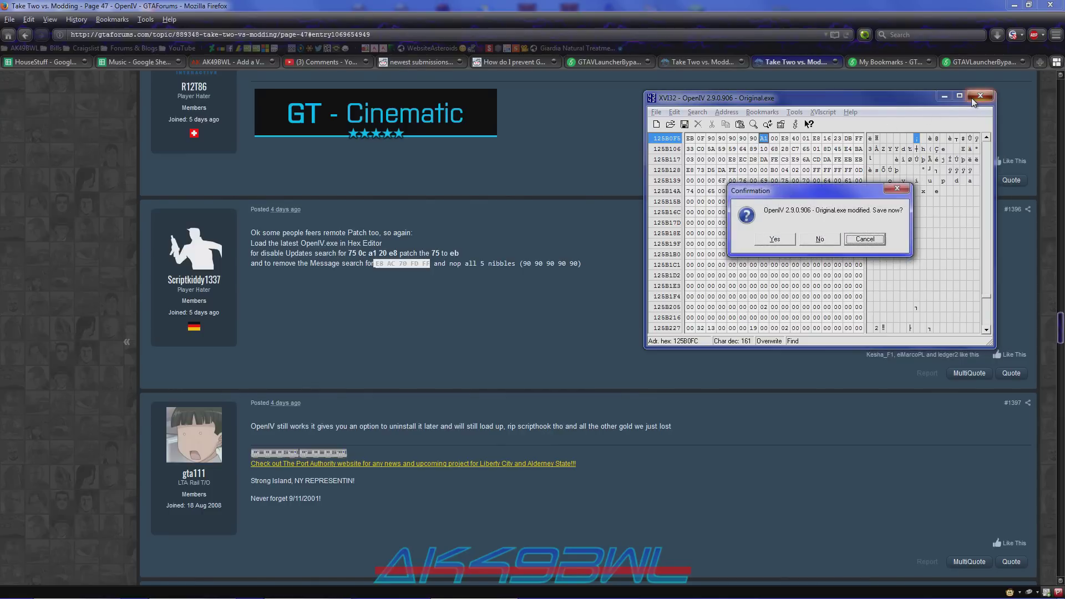
key("Return")
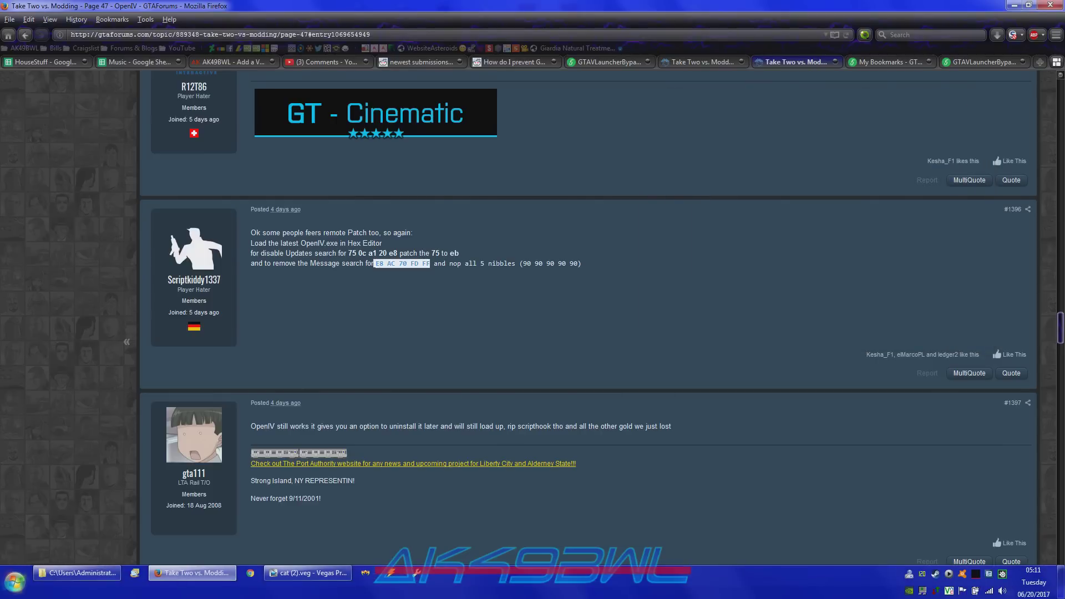
- Launch OpenIV from Start, choose Grand Theft Auto V for Windows, and expand the mods folder
left_click(9, 589)
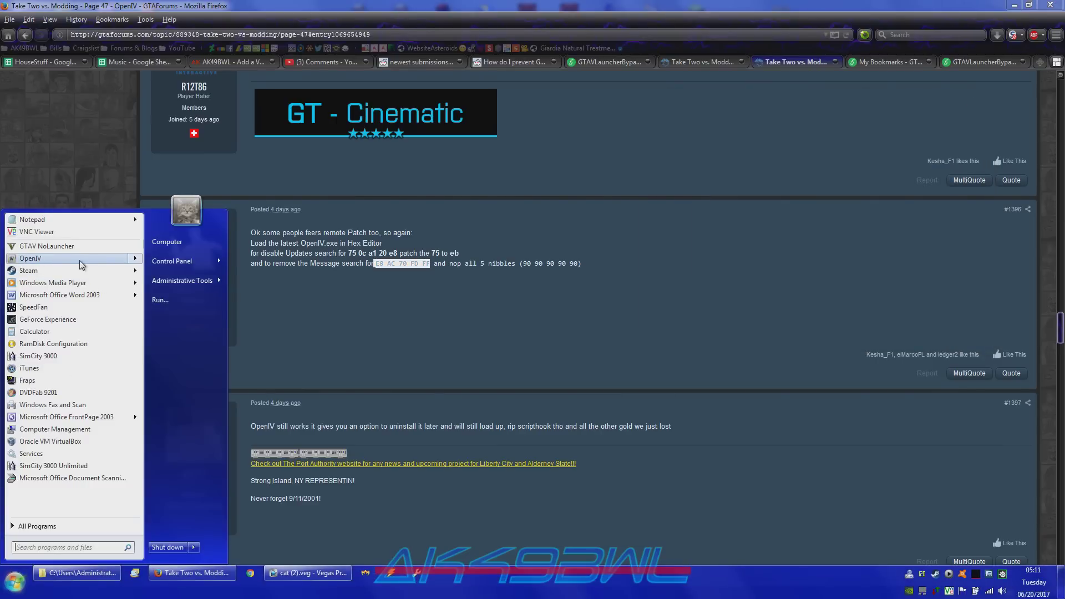
mouse_move(81, 264)
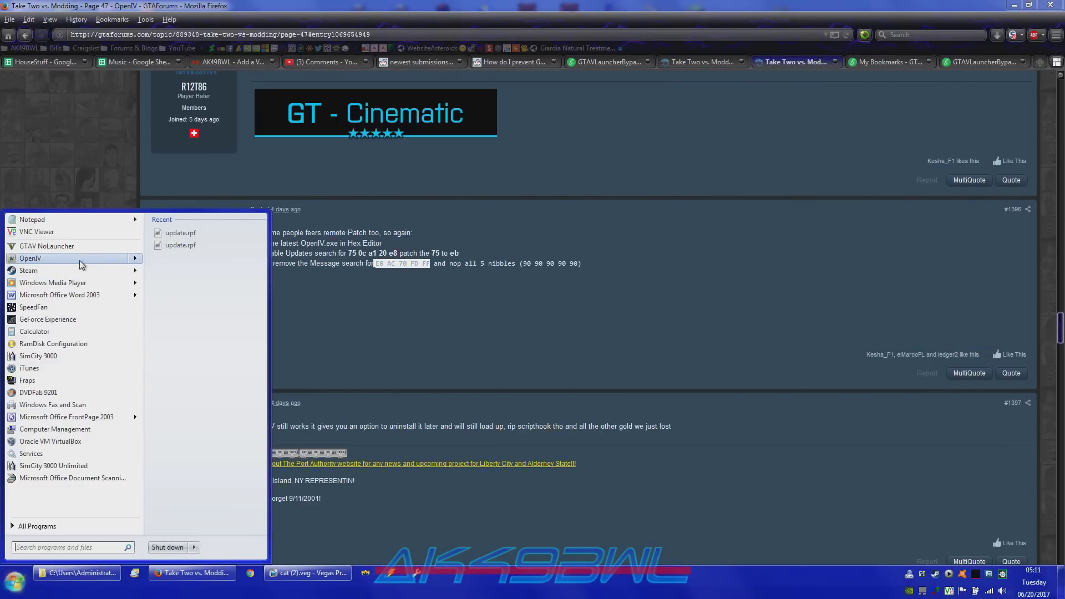
left_click(79, 261)
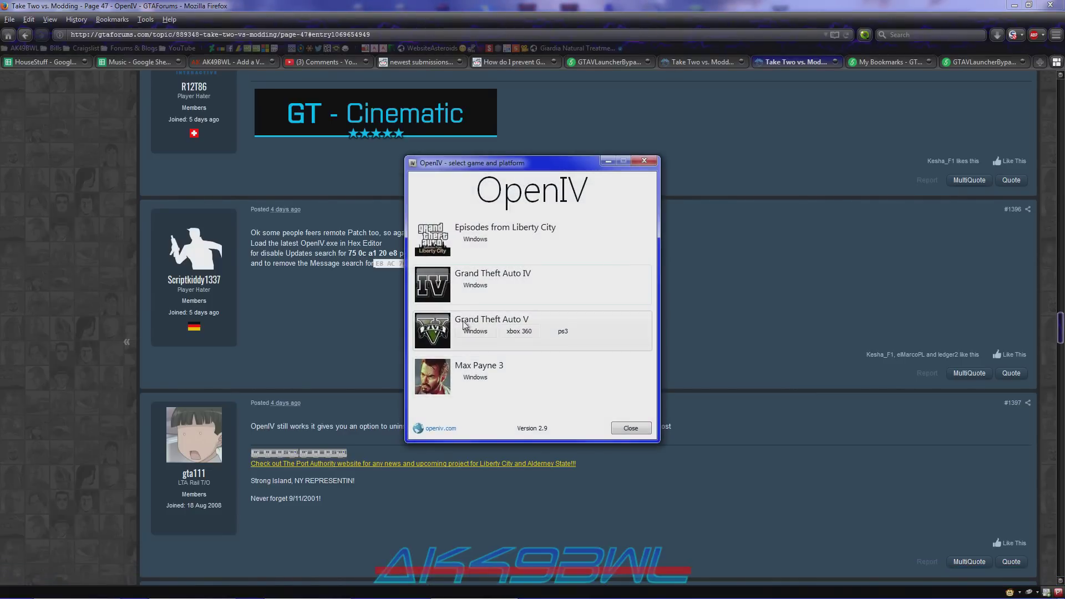
left_click(469, 332)
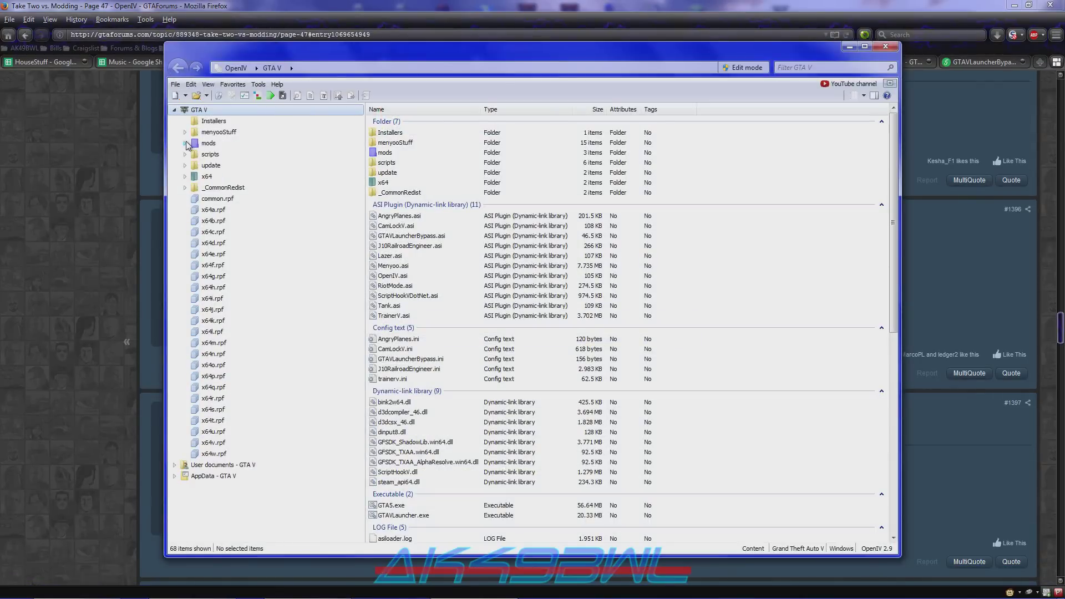
left_click(186, 144)
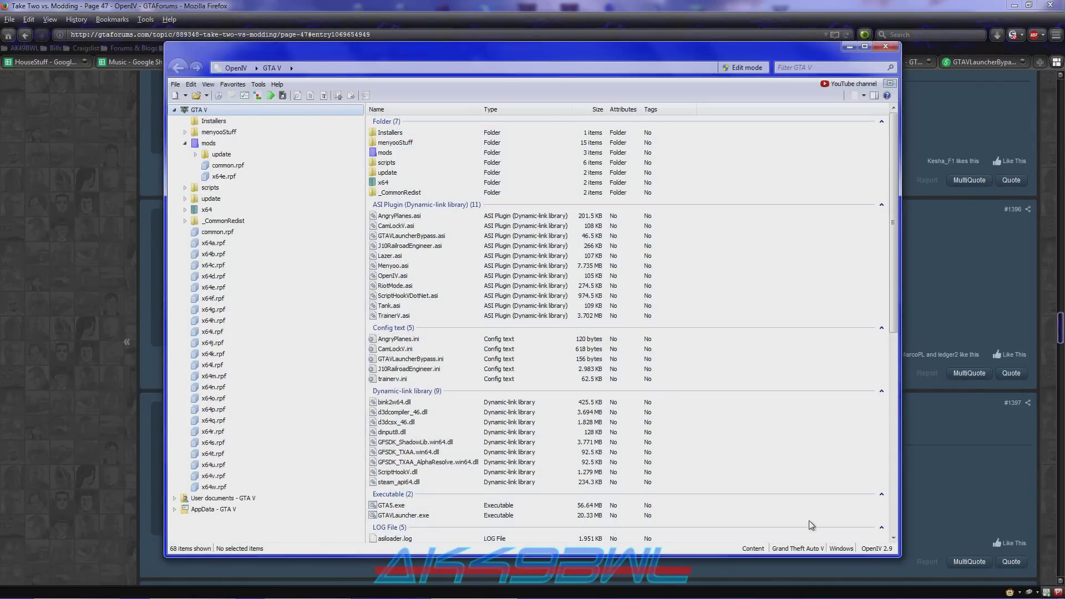
mouse_move(472, 594)
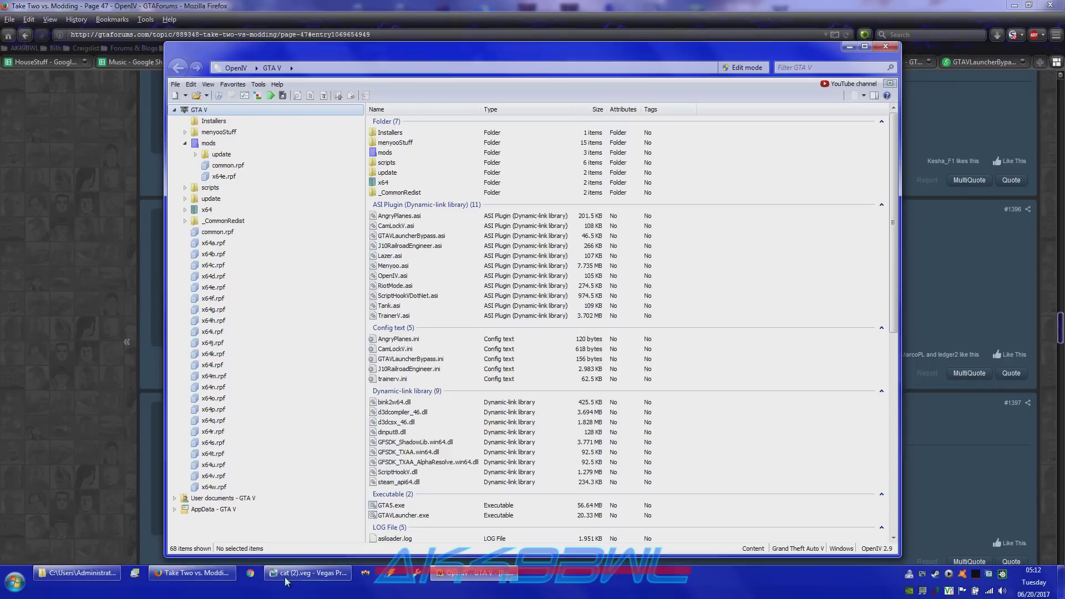
- Open Windows Firewall's advanced settings showing Outbound Rules, maximized
left_click(15, 583)
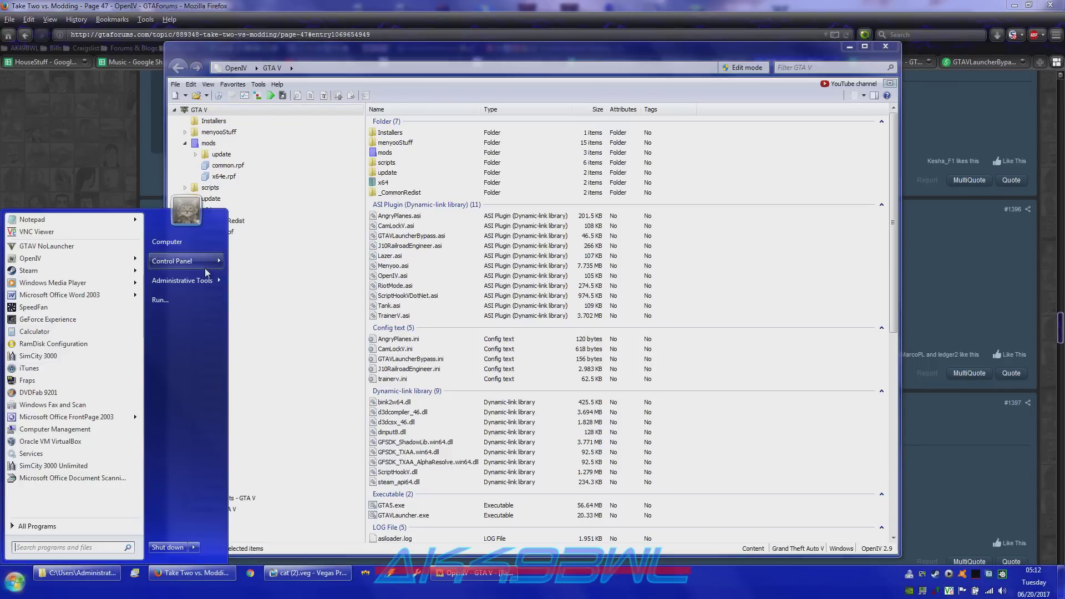
mouse_move(183, 261)
left_click(261, 577)
left_click(36, 143)
left_click(75, 82)
double_click(417, 22)
- Check that the OpenIV outbound rule is set to Block, then cancel its properties
left_click(138, 106)
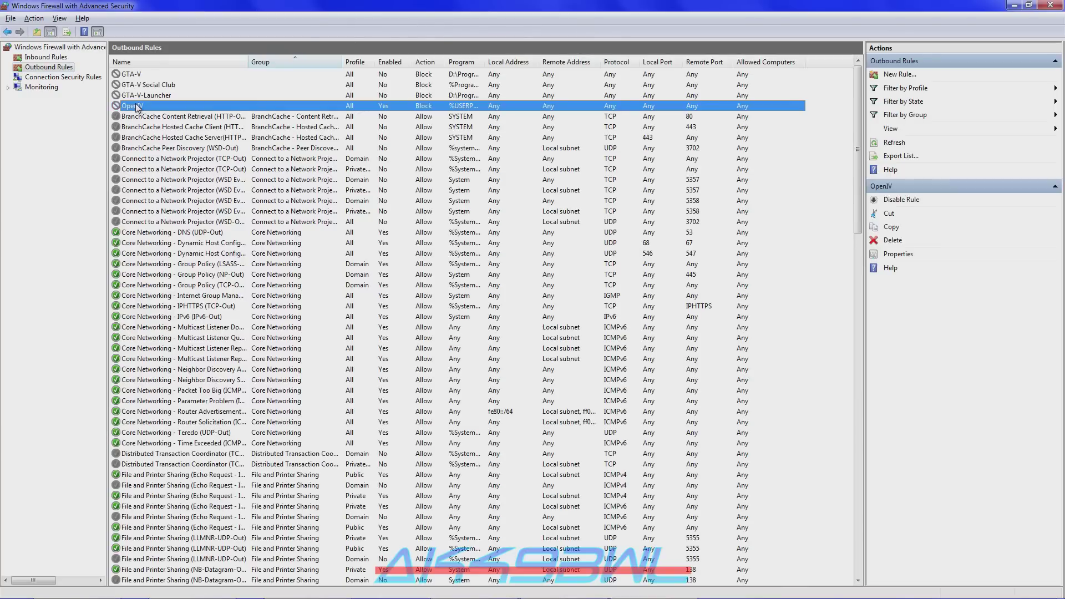
double_click(778, 106)
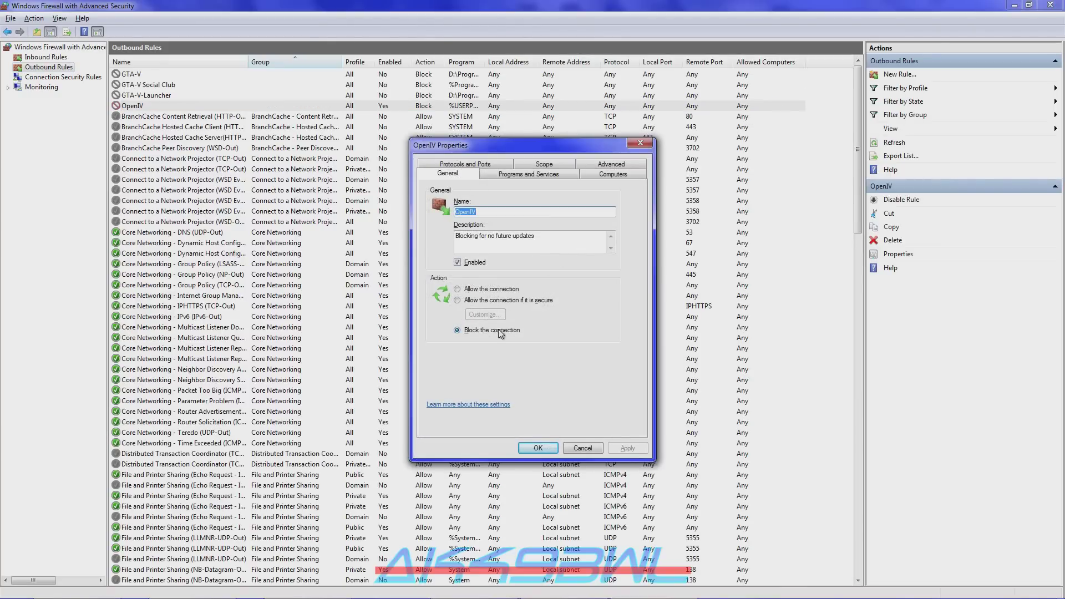
left_click(495, 332)
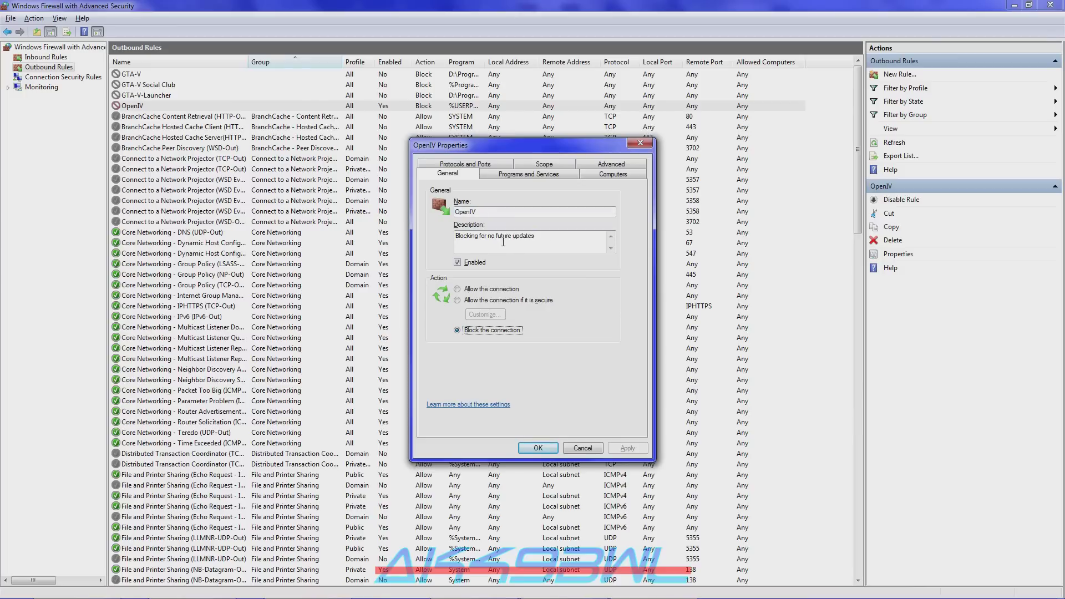
left_click(583, 451)
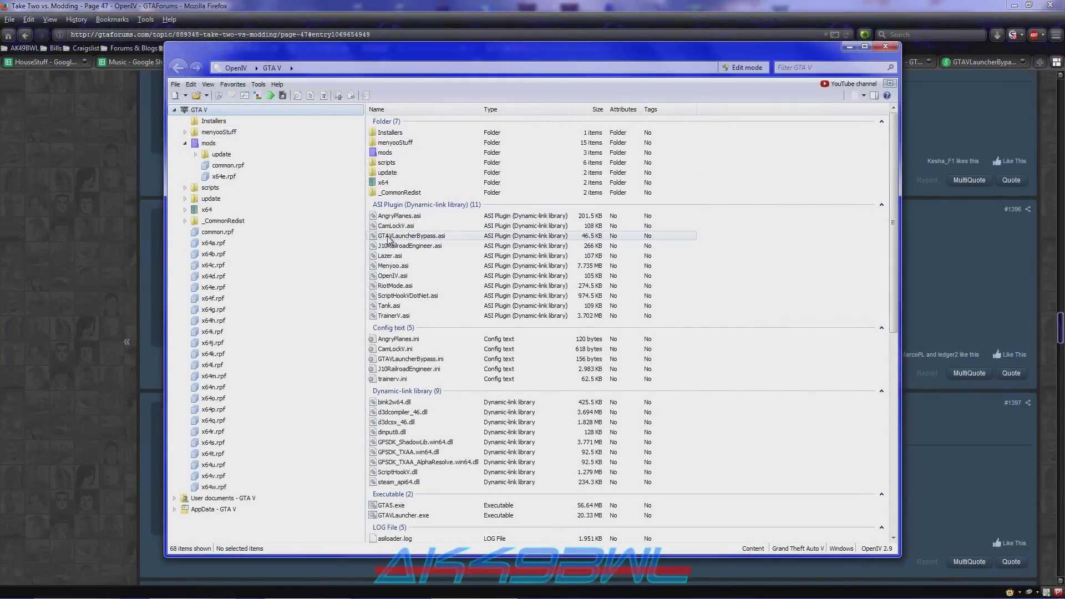
- Open mods x64e.rpf, then mods\update\update.rpf to list common, dlc_patch and x64
double_click(217, 177)
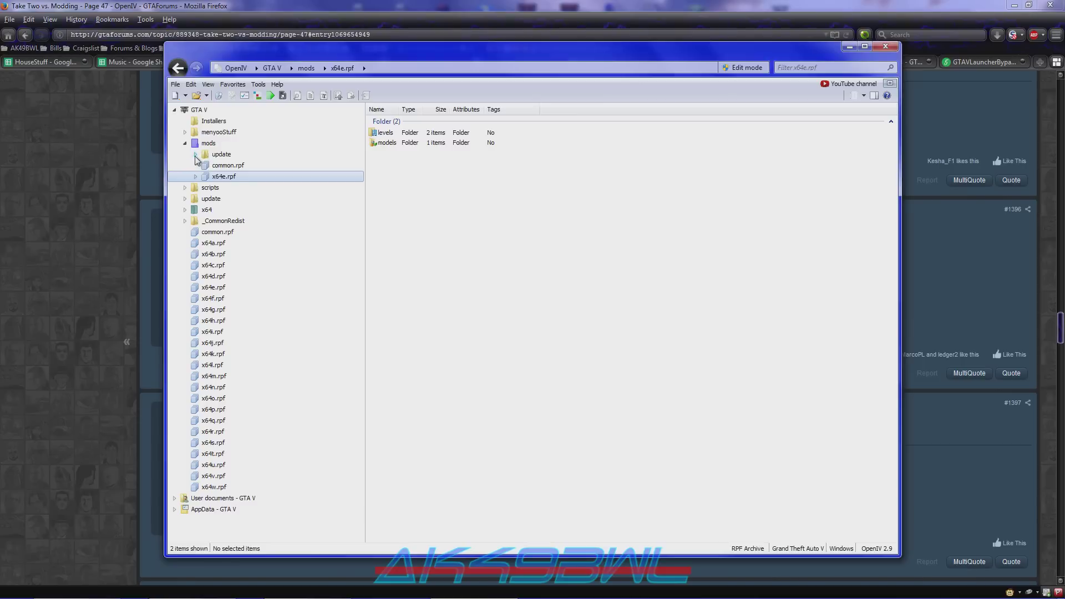
left_click(196, 155)
left_click(214, 177)
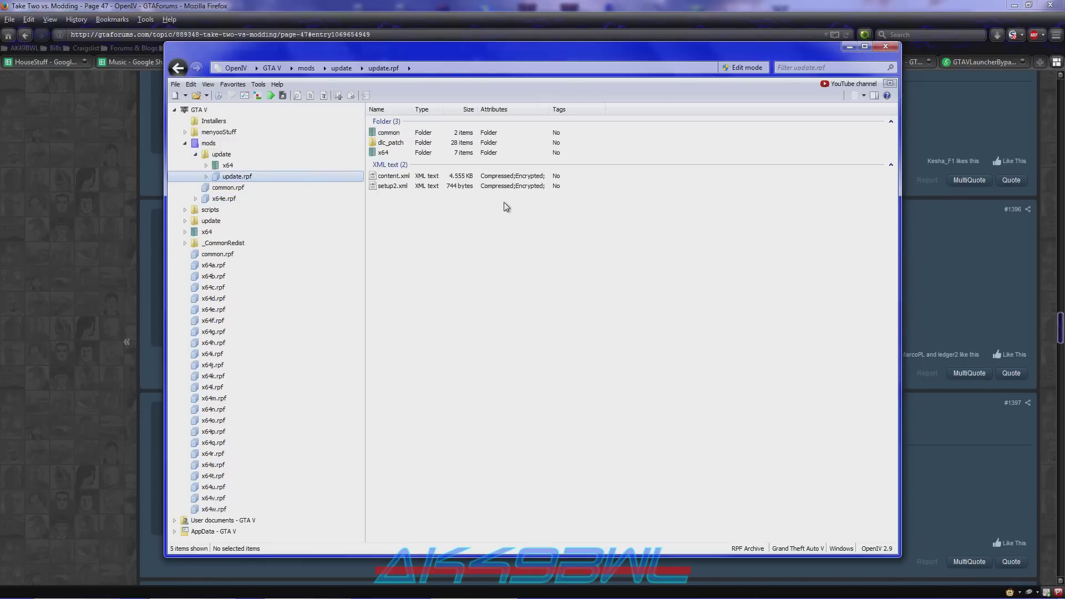
- Show OpenIV's About box confirming Version 2.9 (Build 906)
left_click(177, 85)
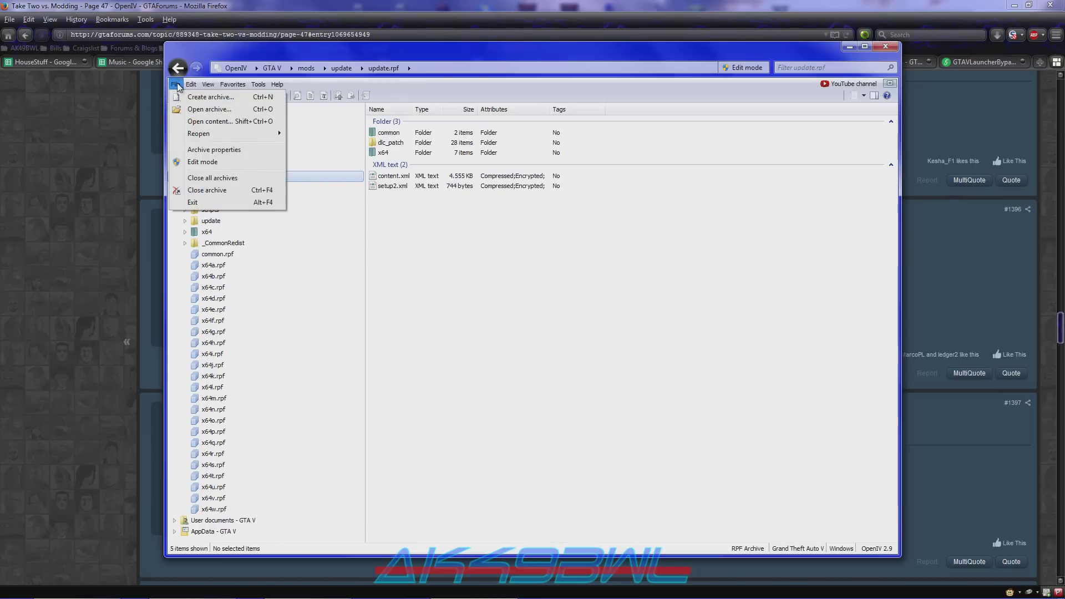
left_click(282, 84)
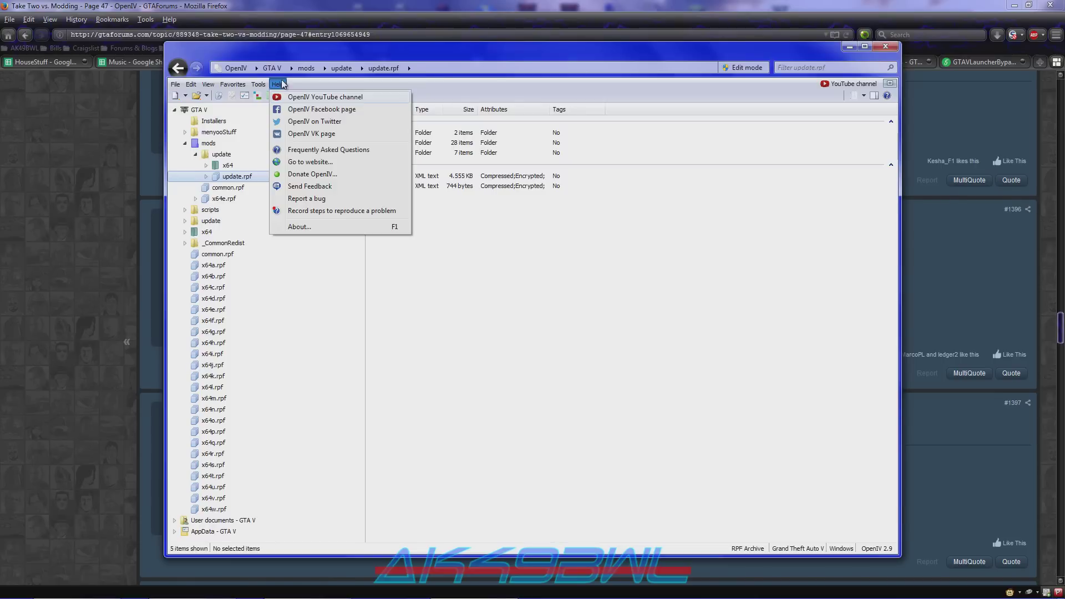
left_click(311, 226)
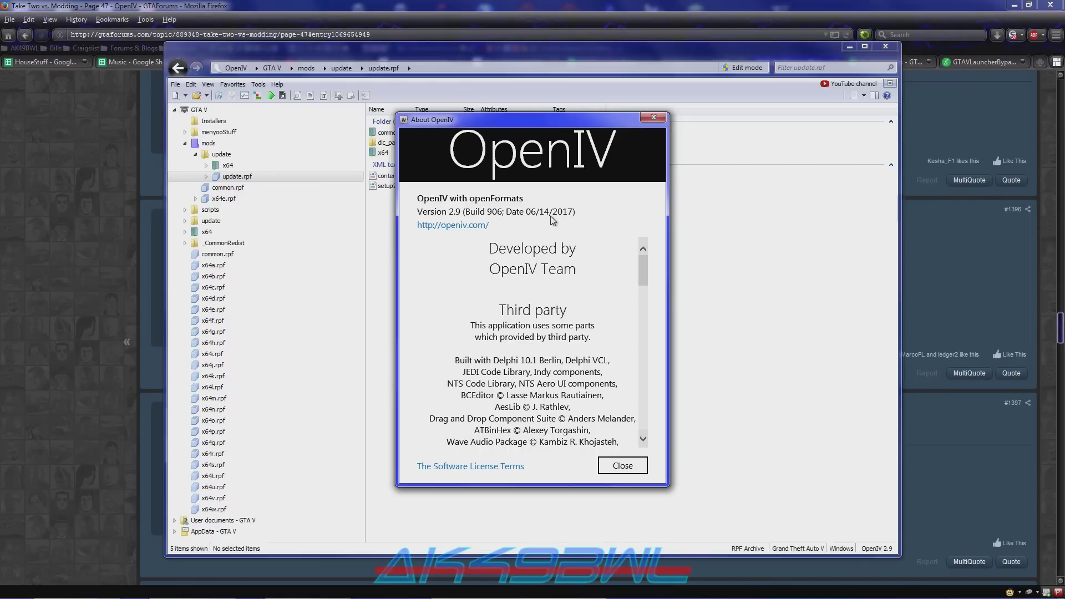
- Close the About box and OpenIV, then highlight the GTAForums message-search instruction line
left_click(631, 468)
left_click(884, 49)
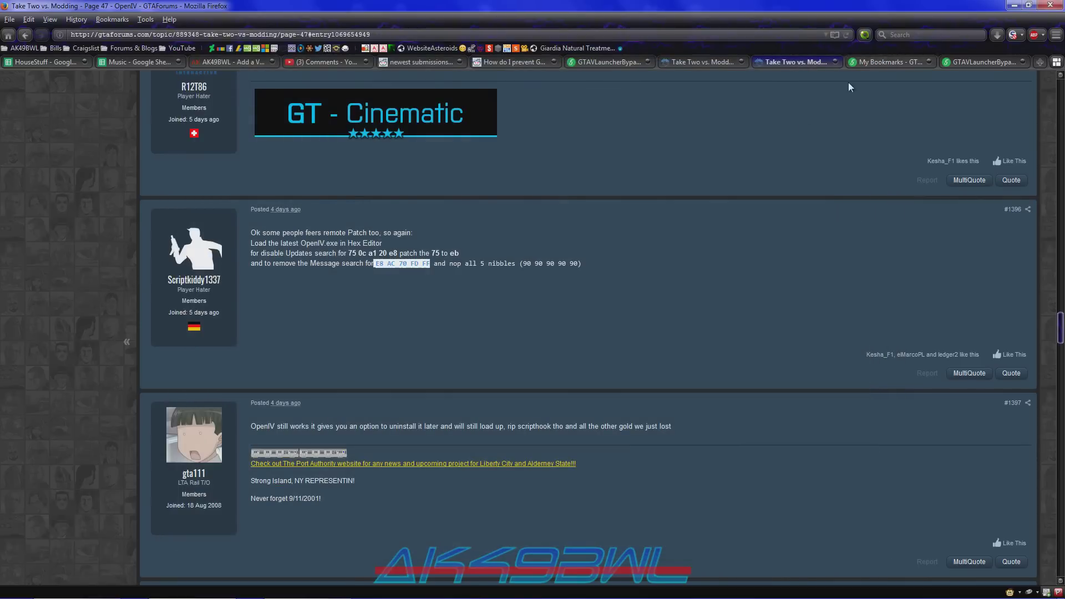
left_click(544, 261)
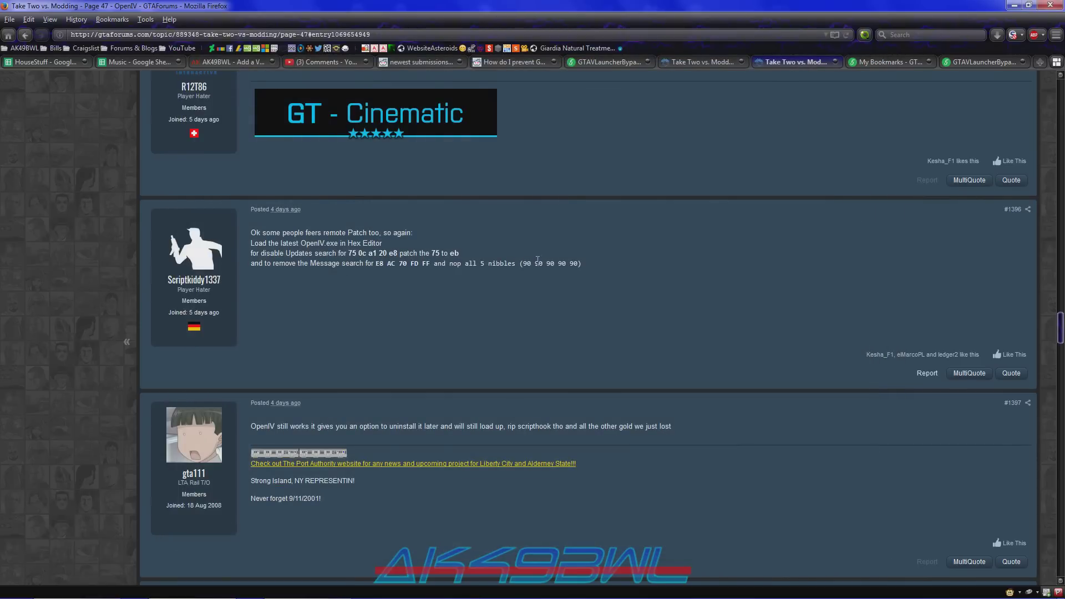
left_click_drag(582, 265, 254, 283)
left_click(655, 314)
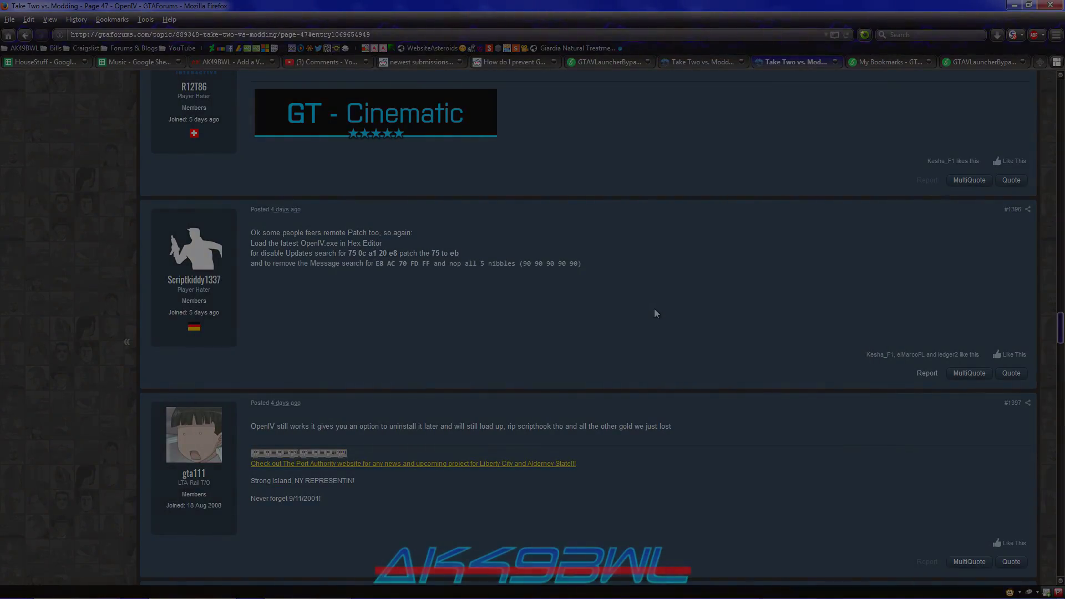